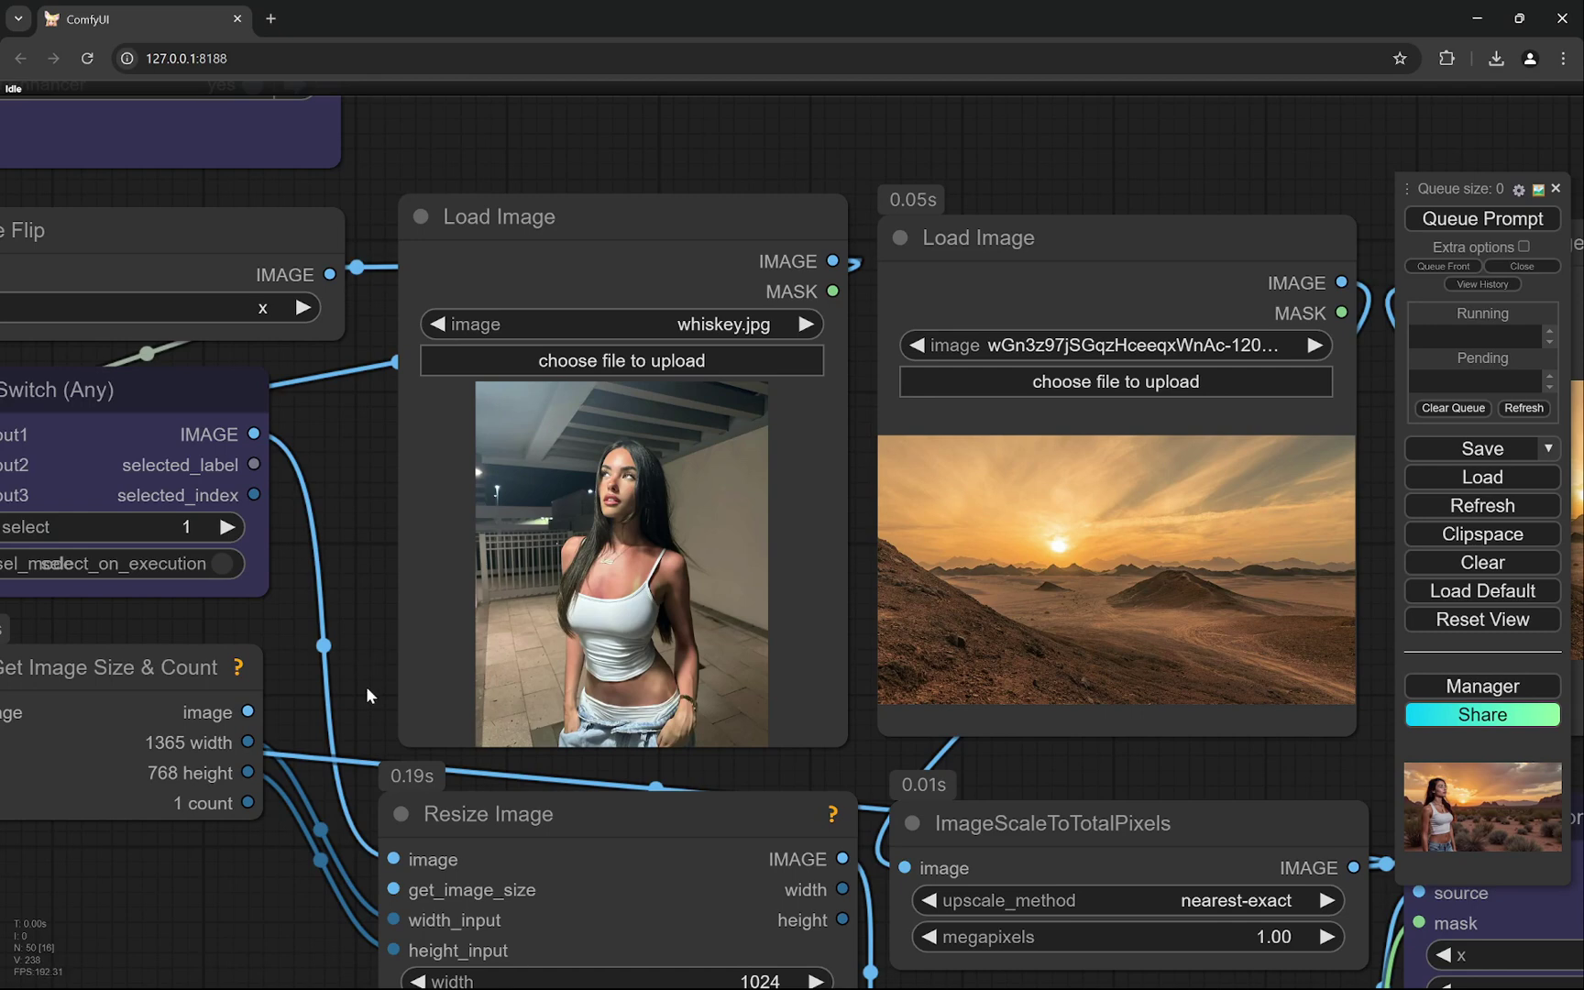
- Pan across the graph and zoom in on the final desert portrait output
drag(363, 504, 477, 506)
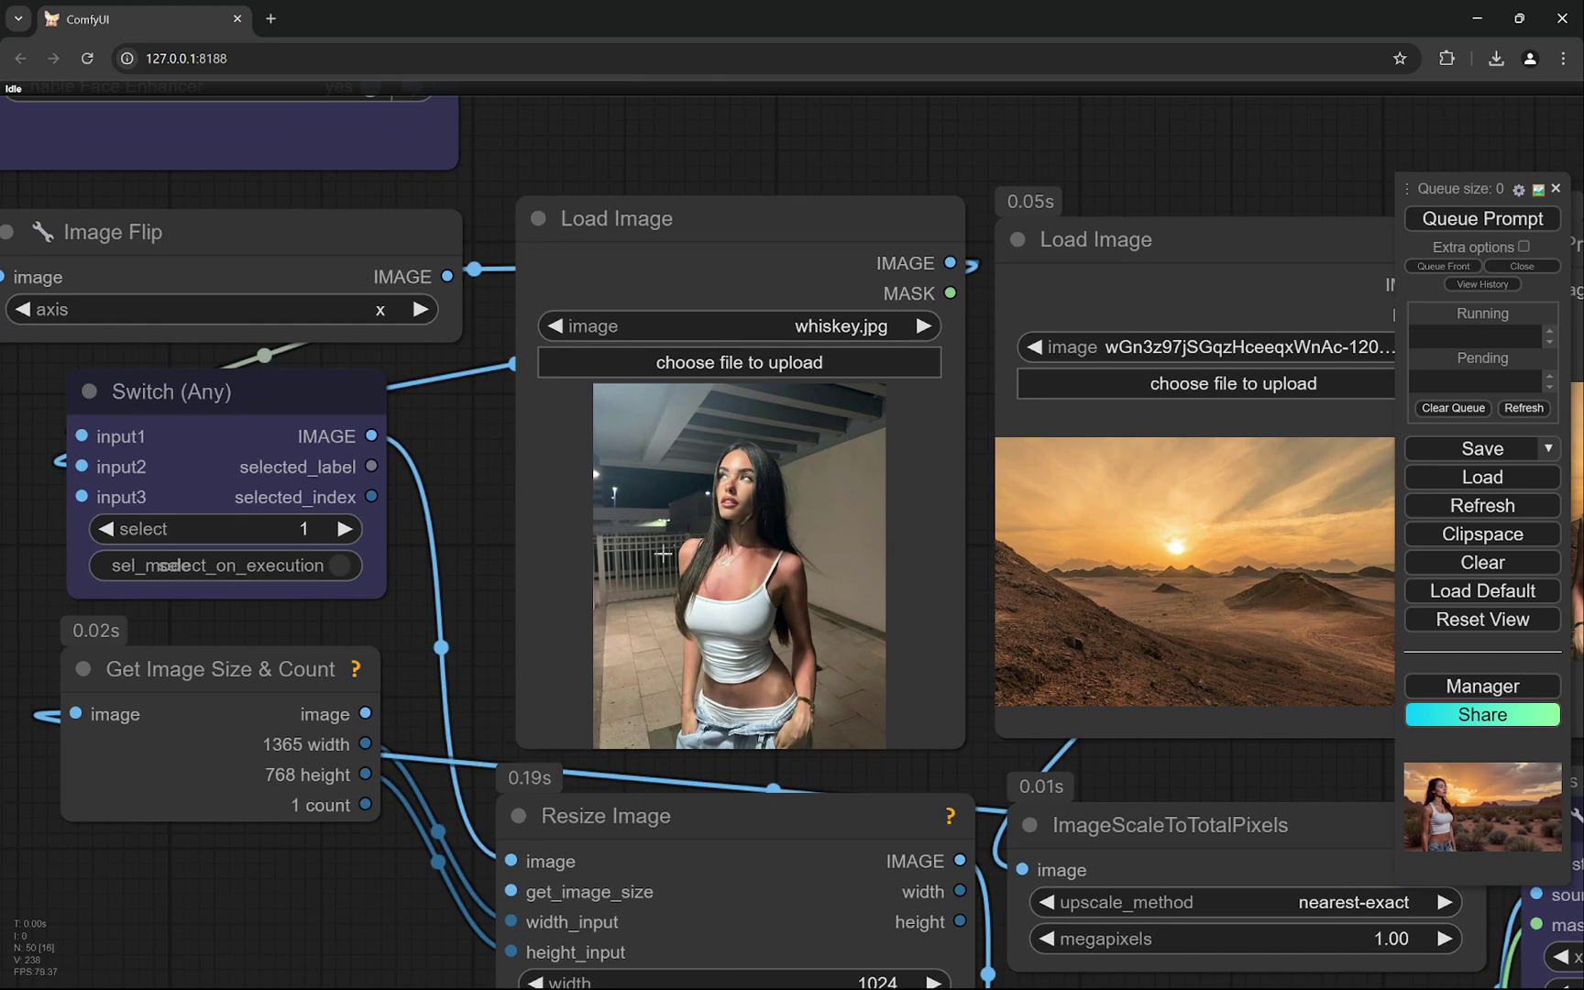
drag(1126, 552, 478, 529)
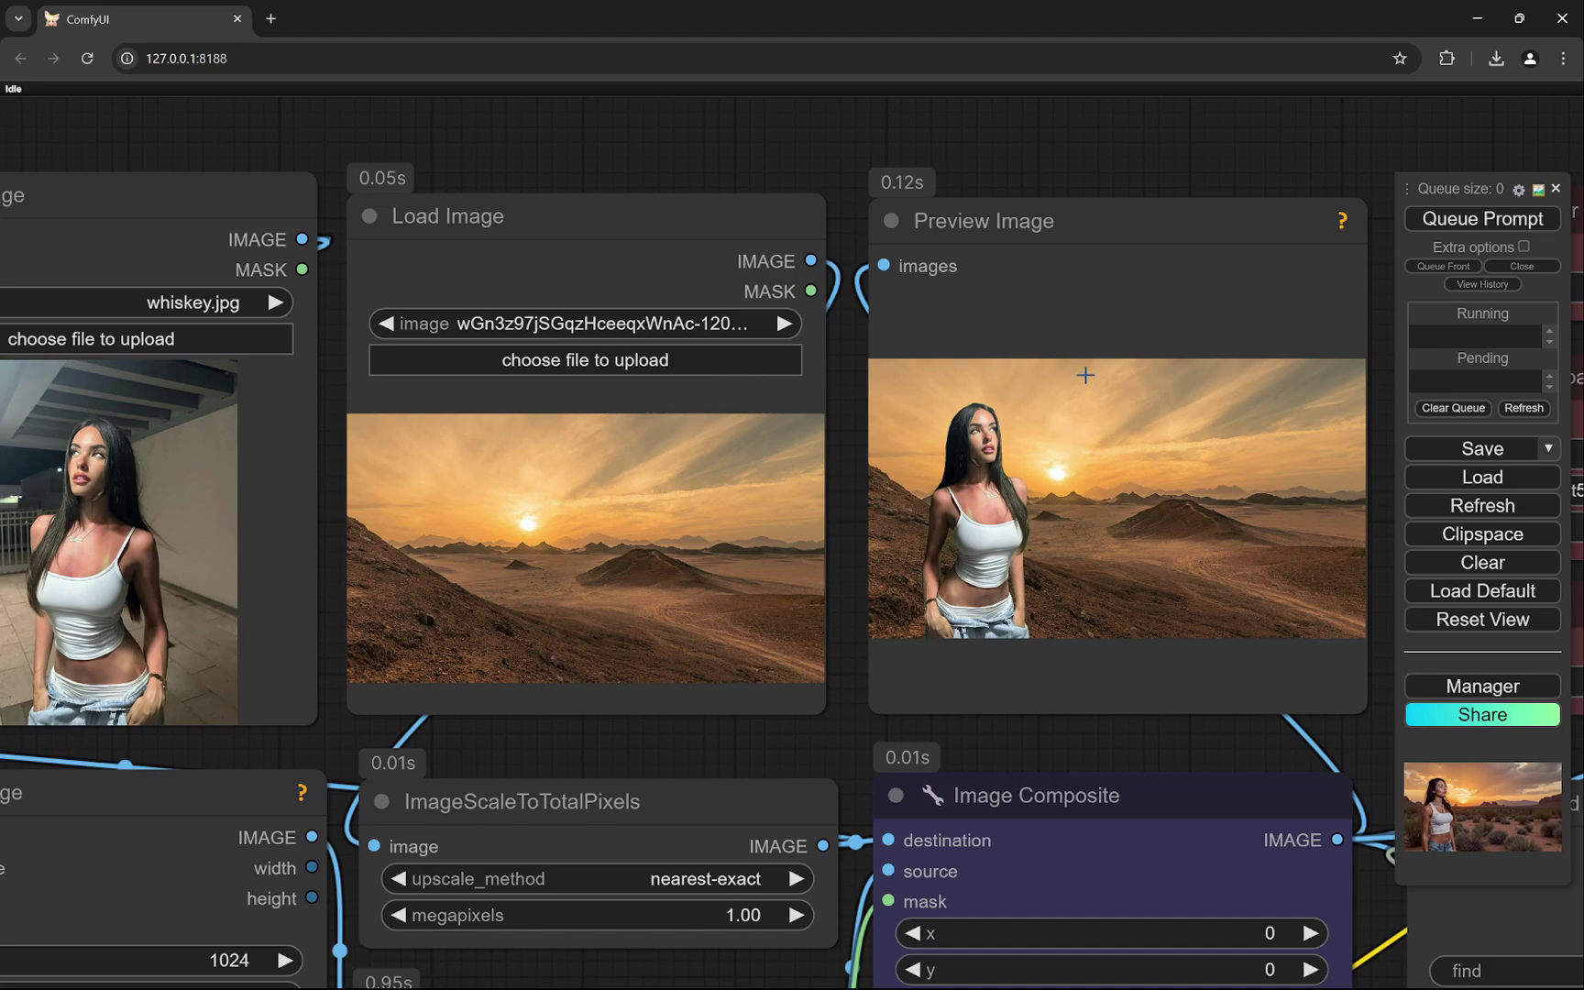
scroll(1045, 377, down, 3)
scroll(1106, 439, up, 4)
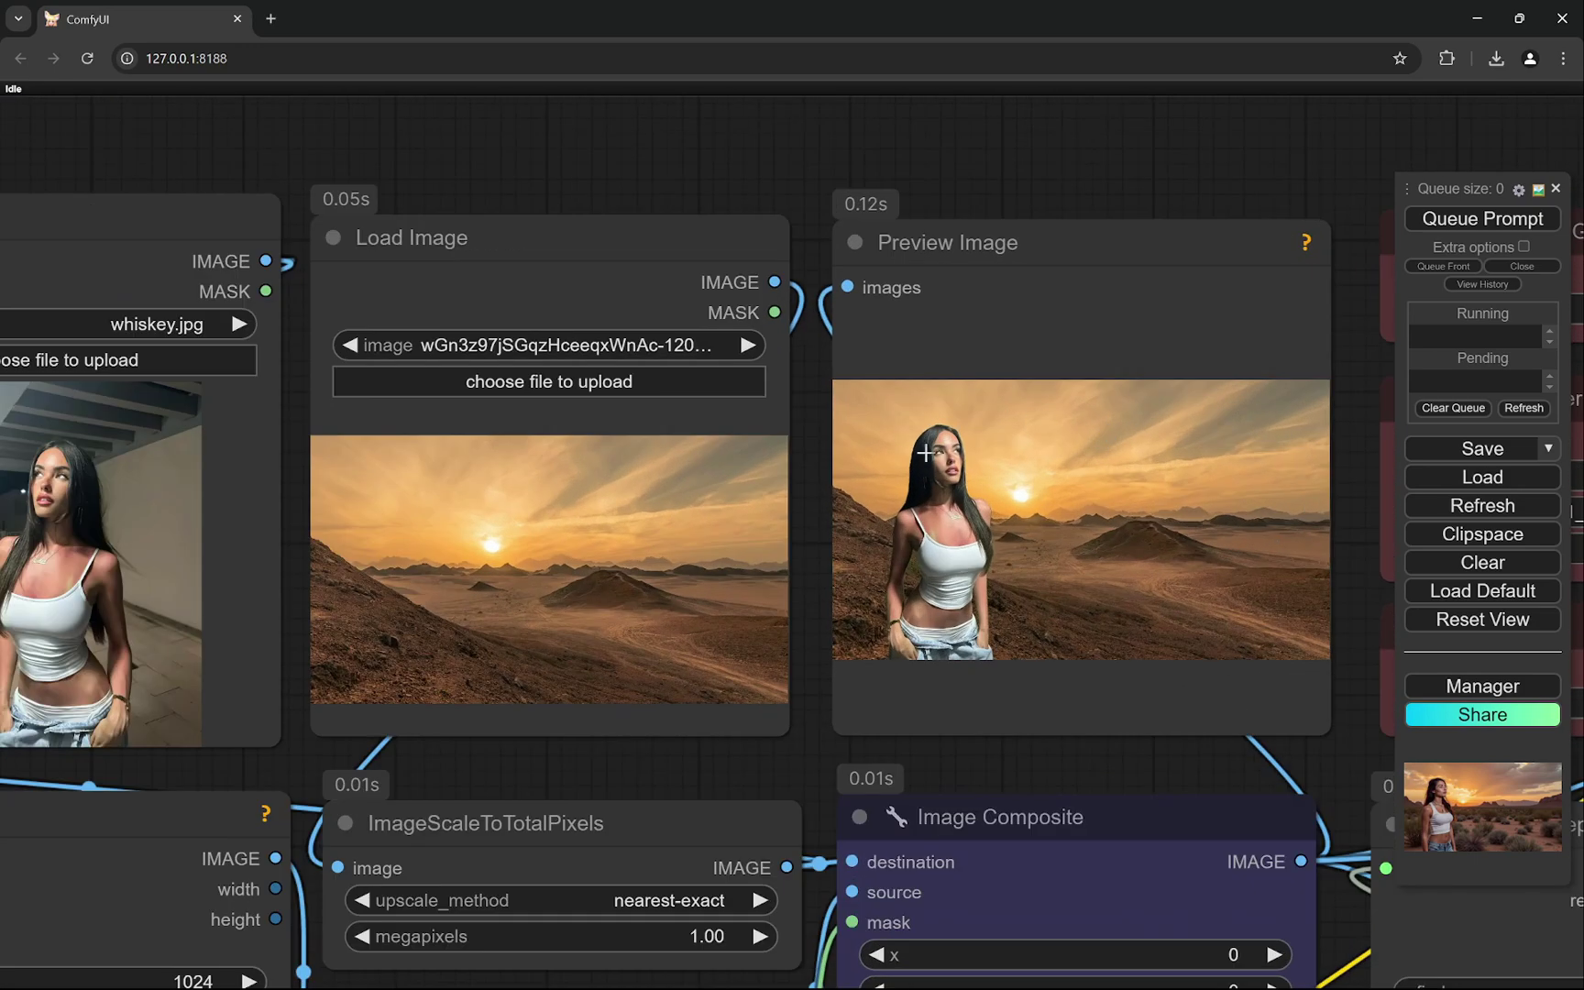
scroll(1123, 454, down, 6)
scroll(481, 545, up, 5)
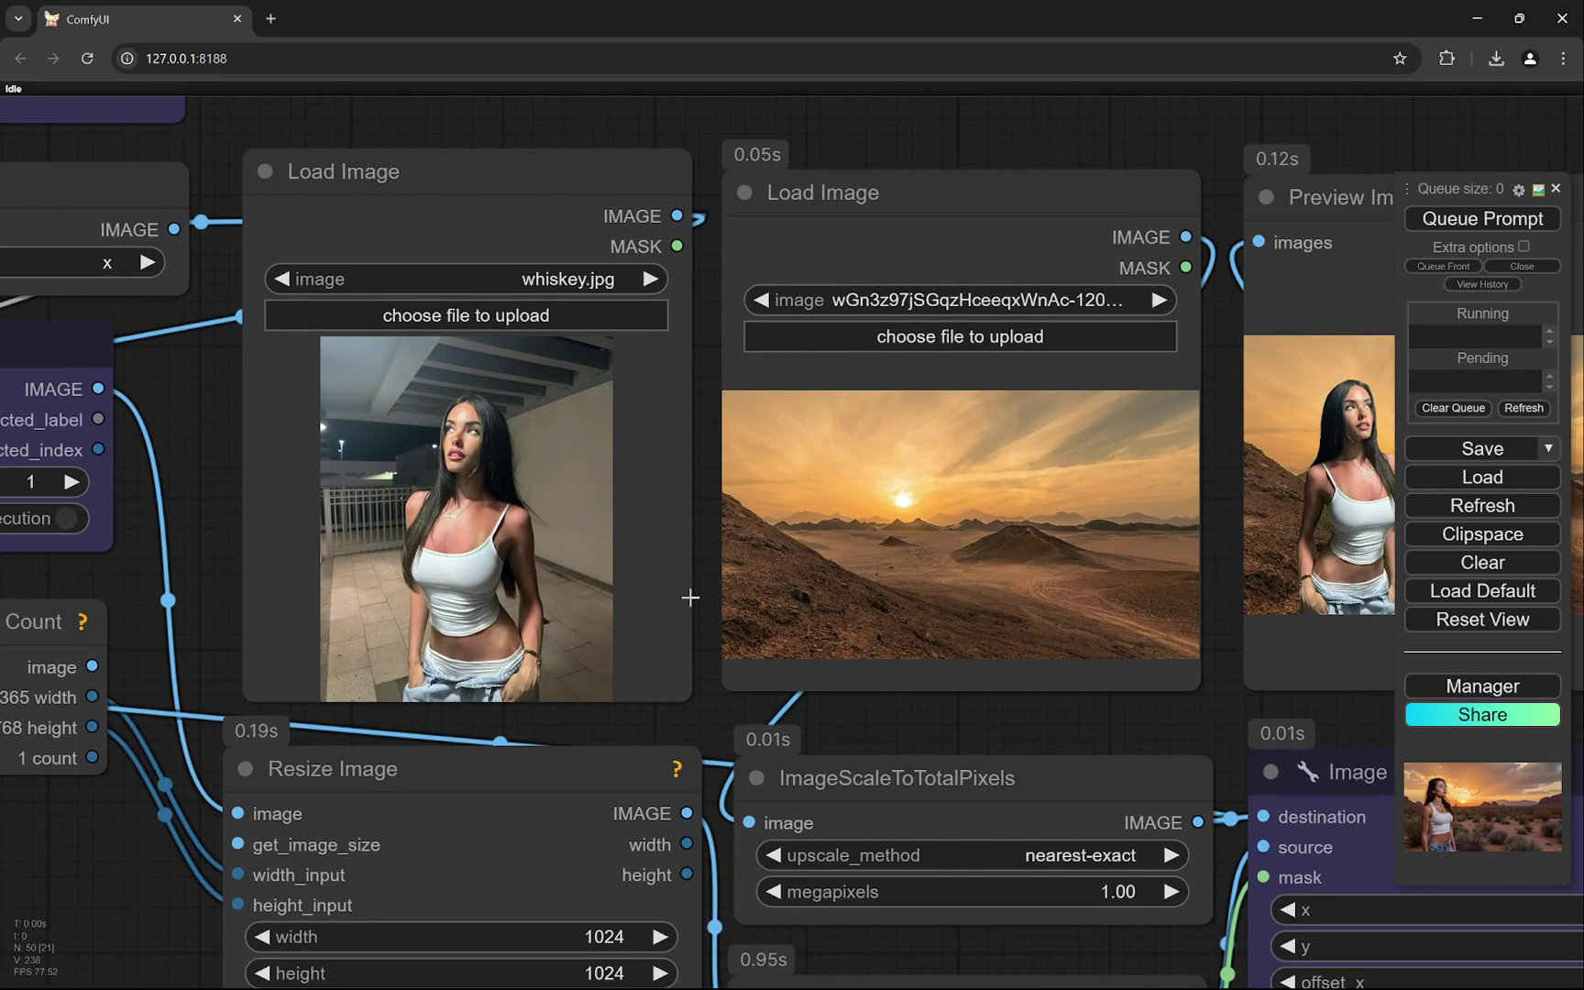
scroll(812, 492, down, 6)
scroll(813, 492, down, 5)
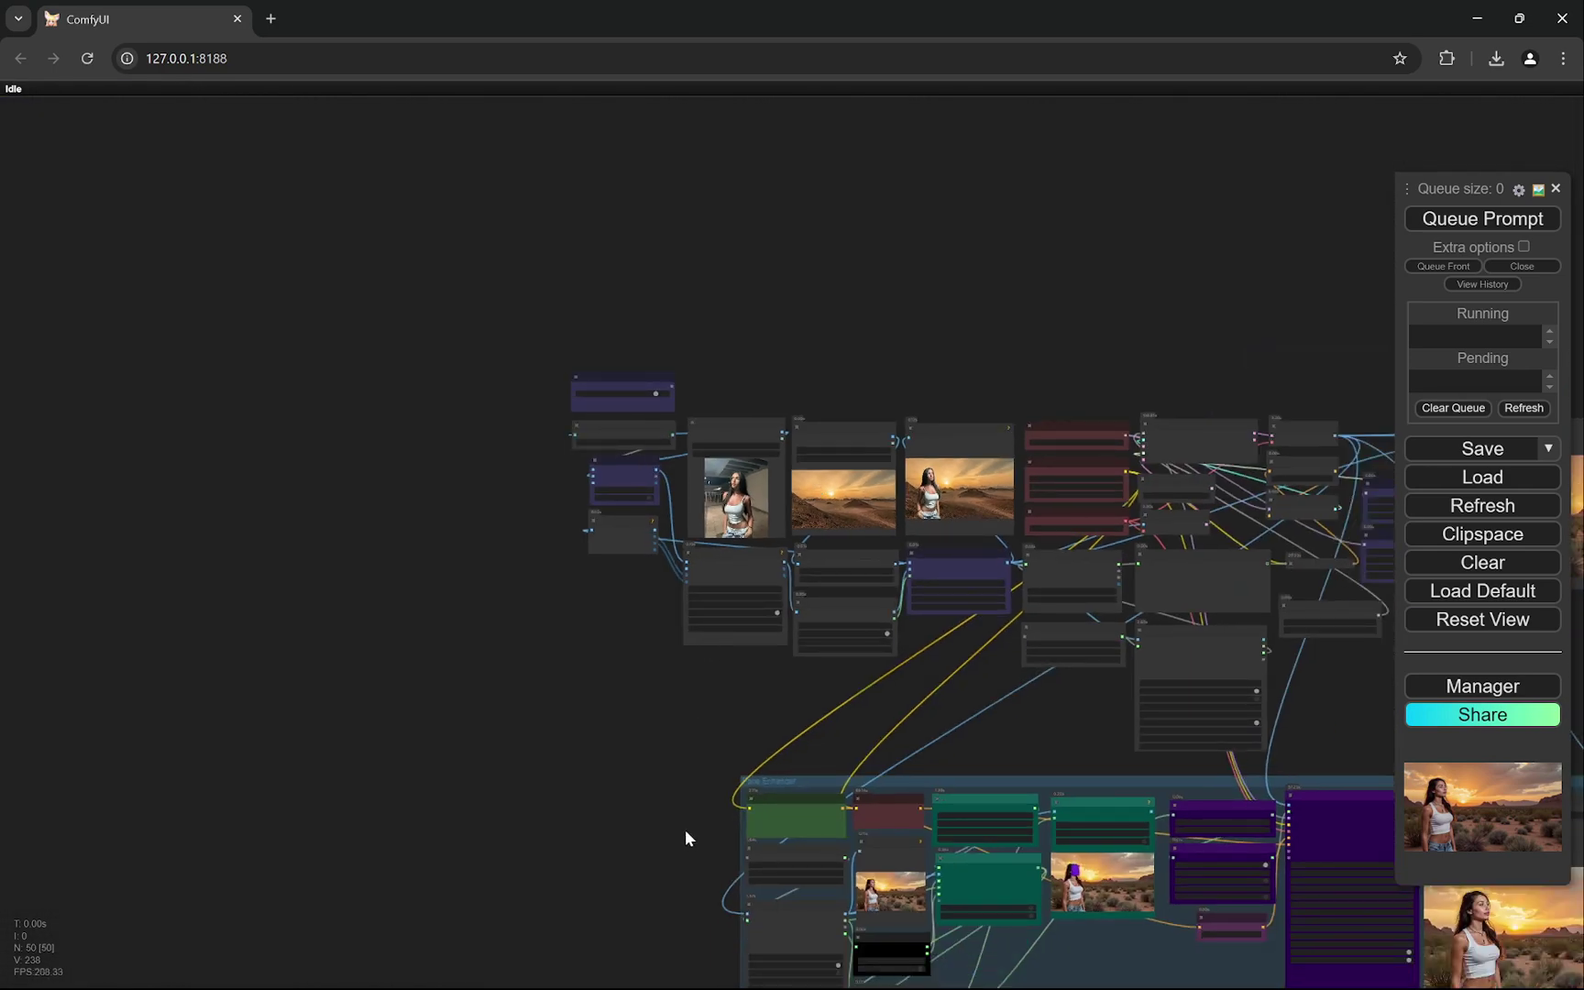
drag(686, 842, 357, 385)
drag(1281, 670, 874, 630)
scroll(874, 630, up, 12)
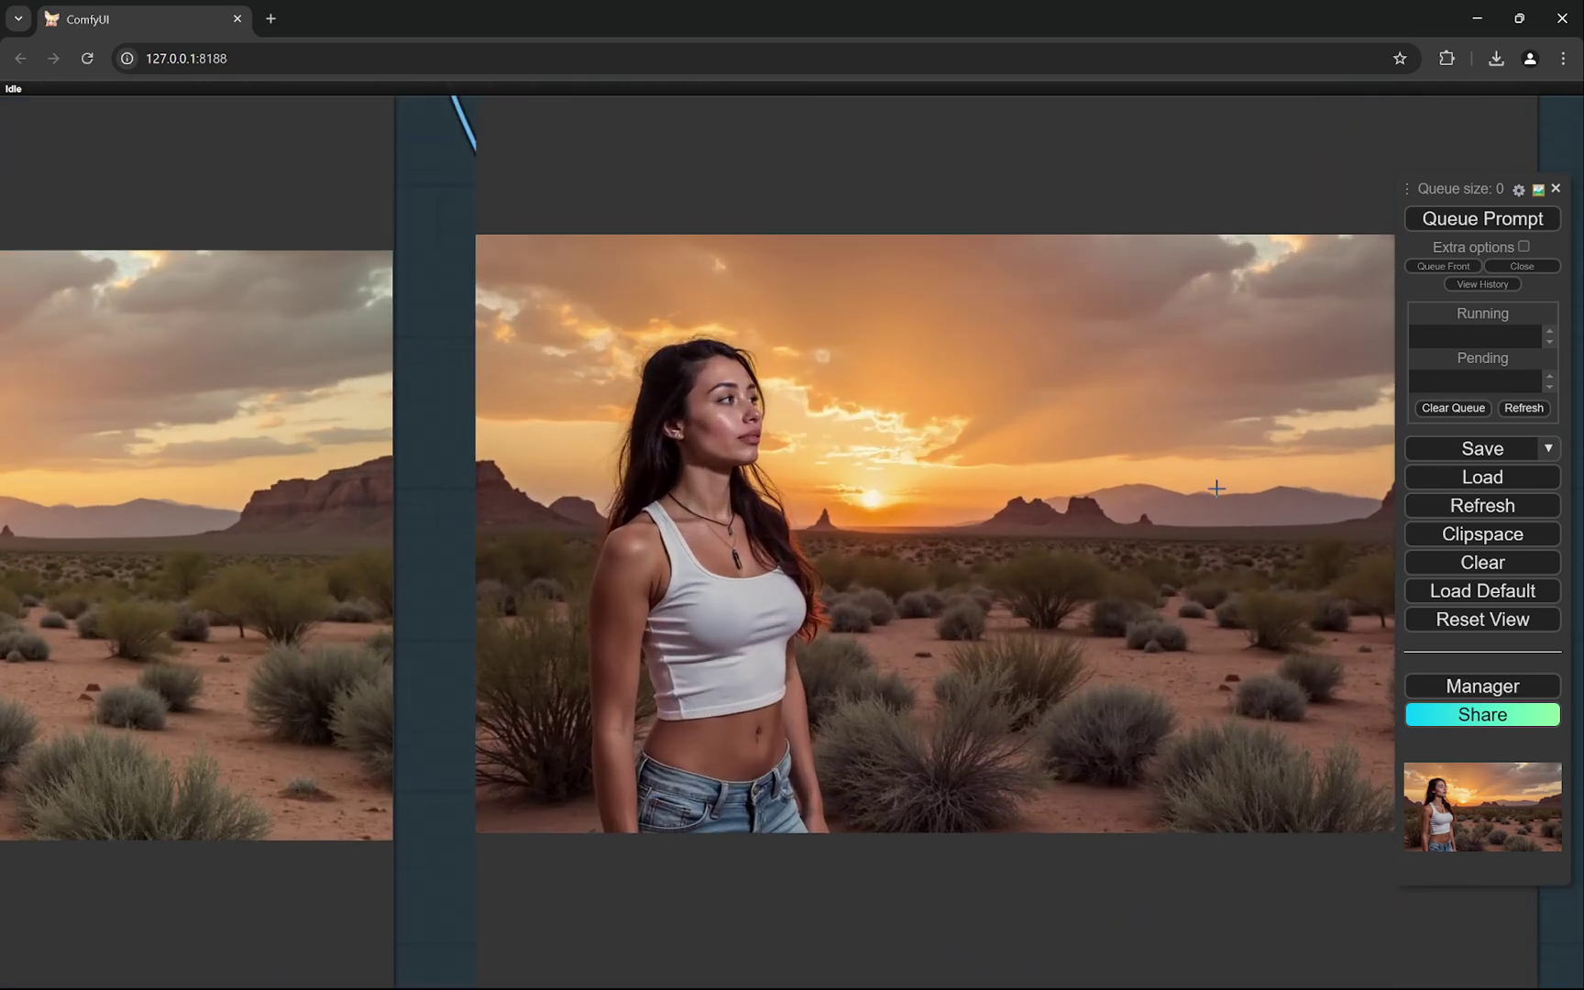
drag(1217, 488, 954, 499)
scroll(967, 506, up, 1)
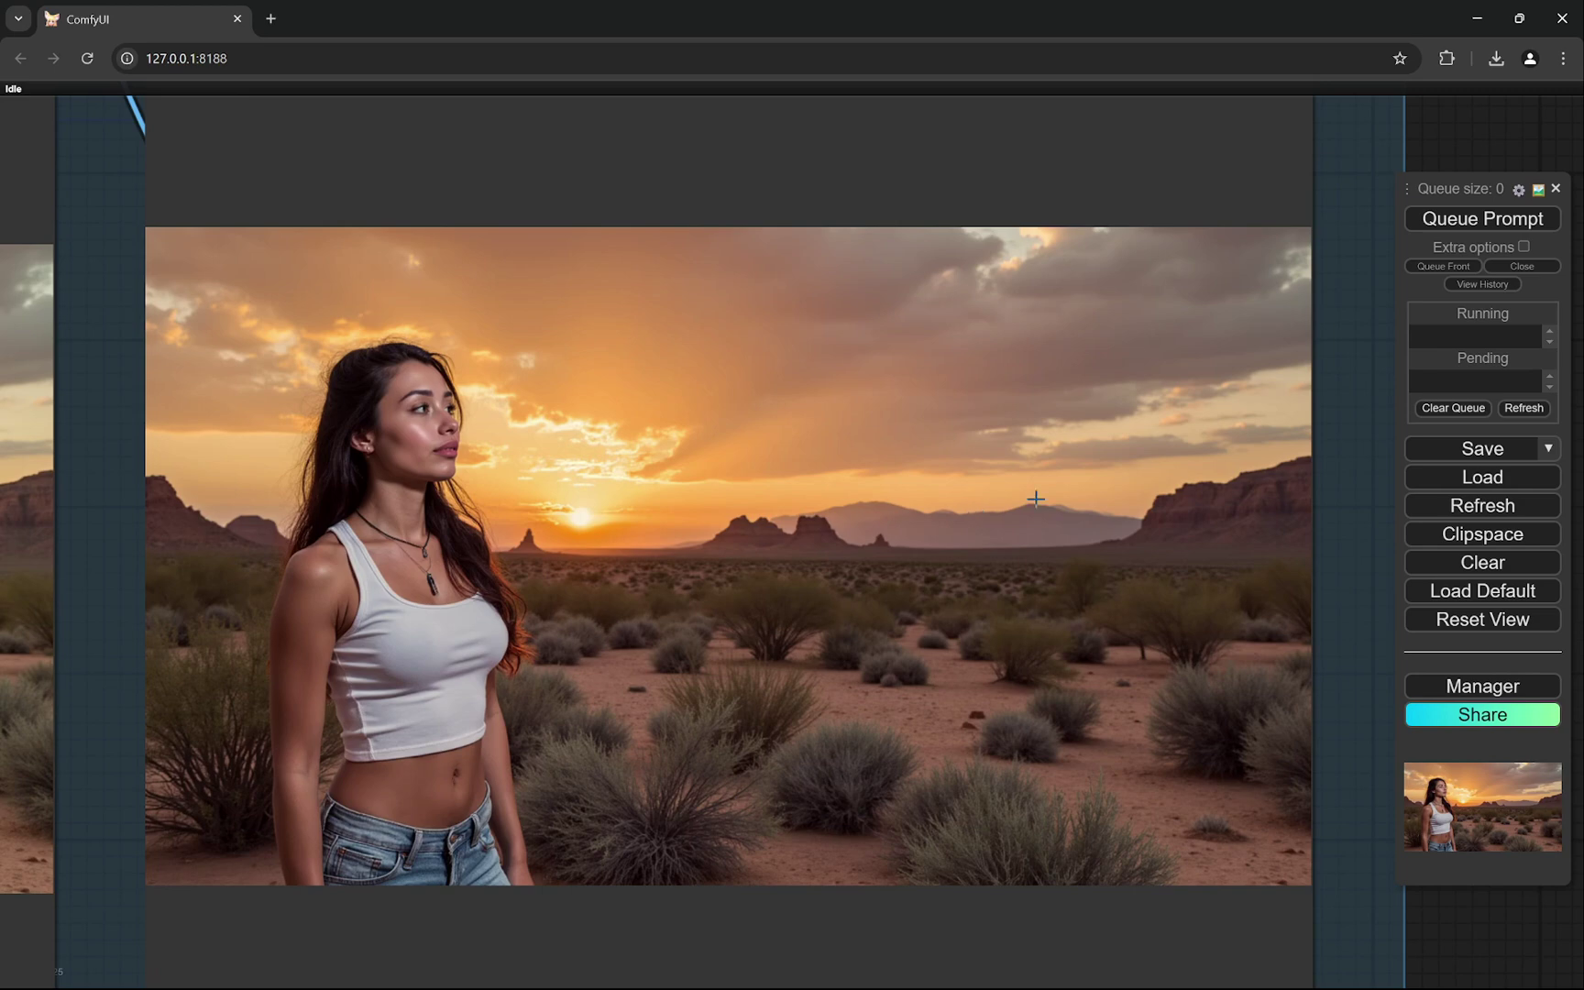
- Inspect the Preview Image and loader nodes, briefly selecting the DualCLIPLoader node
scroll(1218, 457, down, 10)
drag(926, 303, 1078, 470)
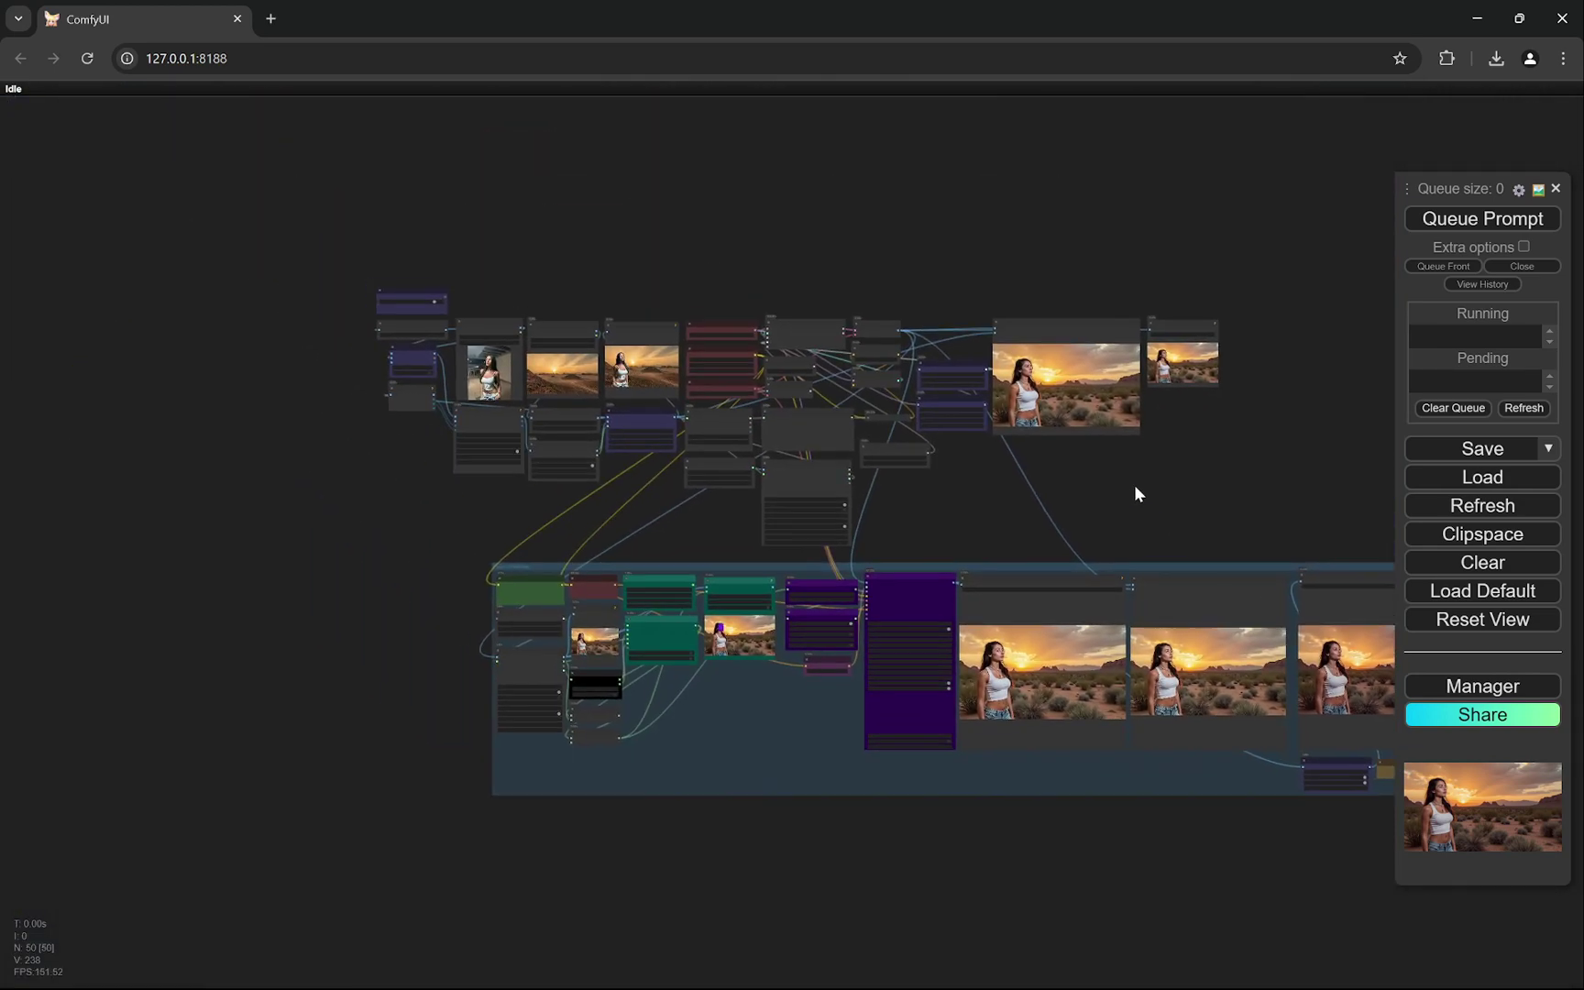
scroll(715, 367, up, 15)
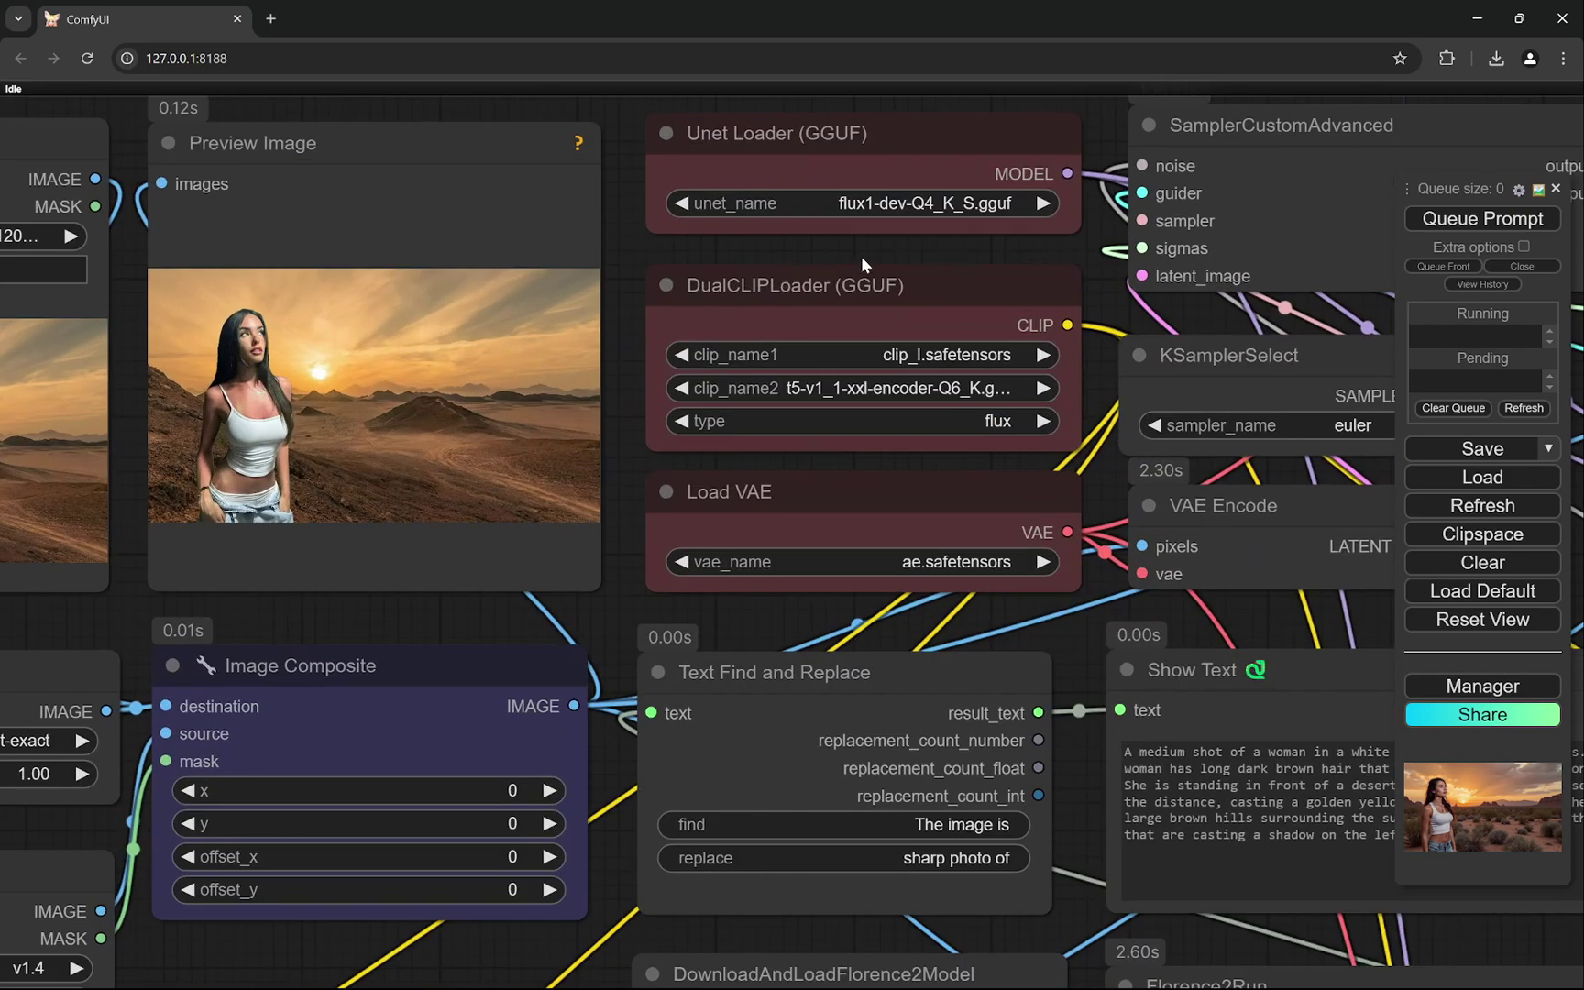
drag(879, 291, 879, 286)
scroll(933, 207, up, 3)
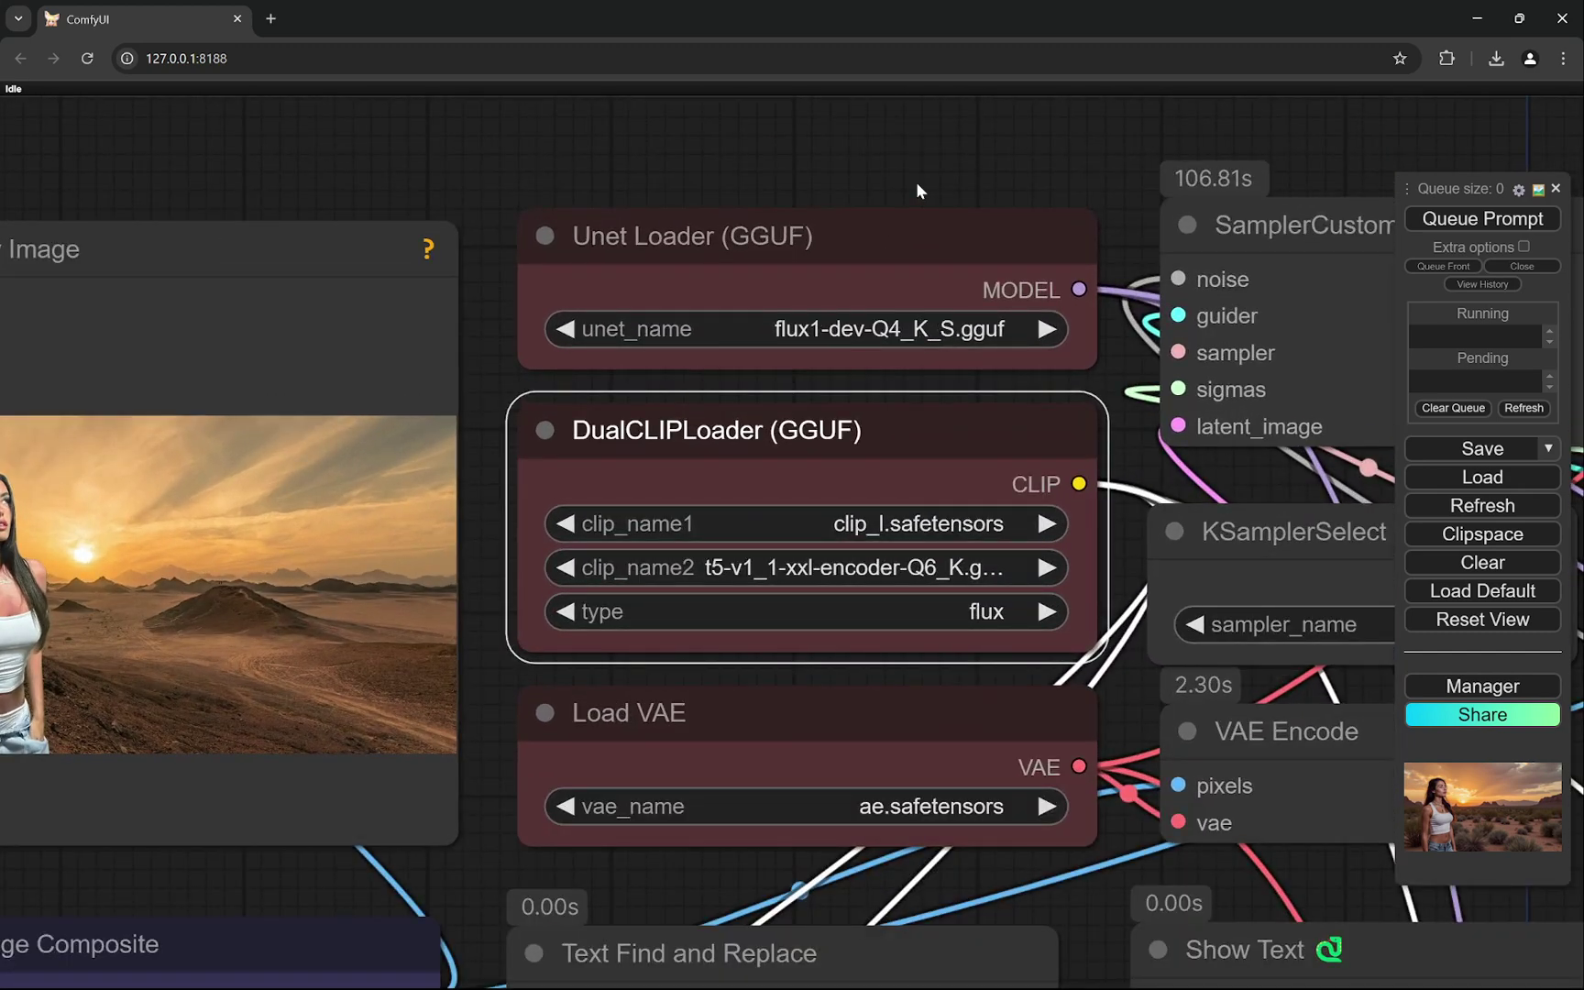
click(916, 181)
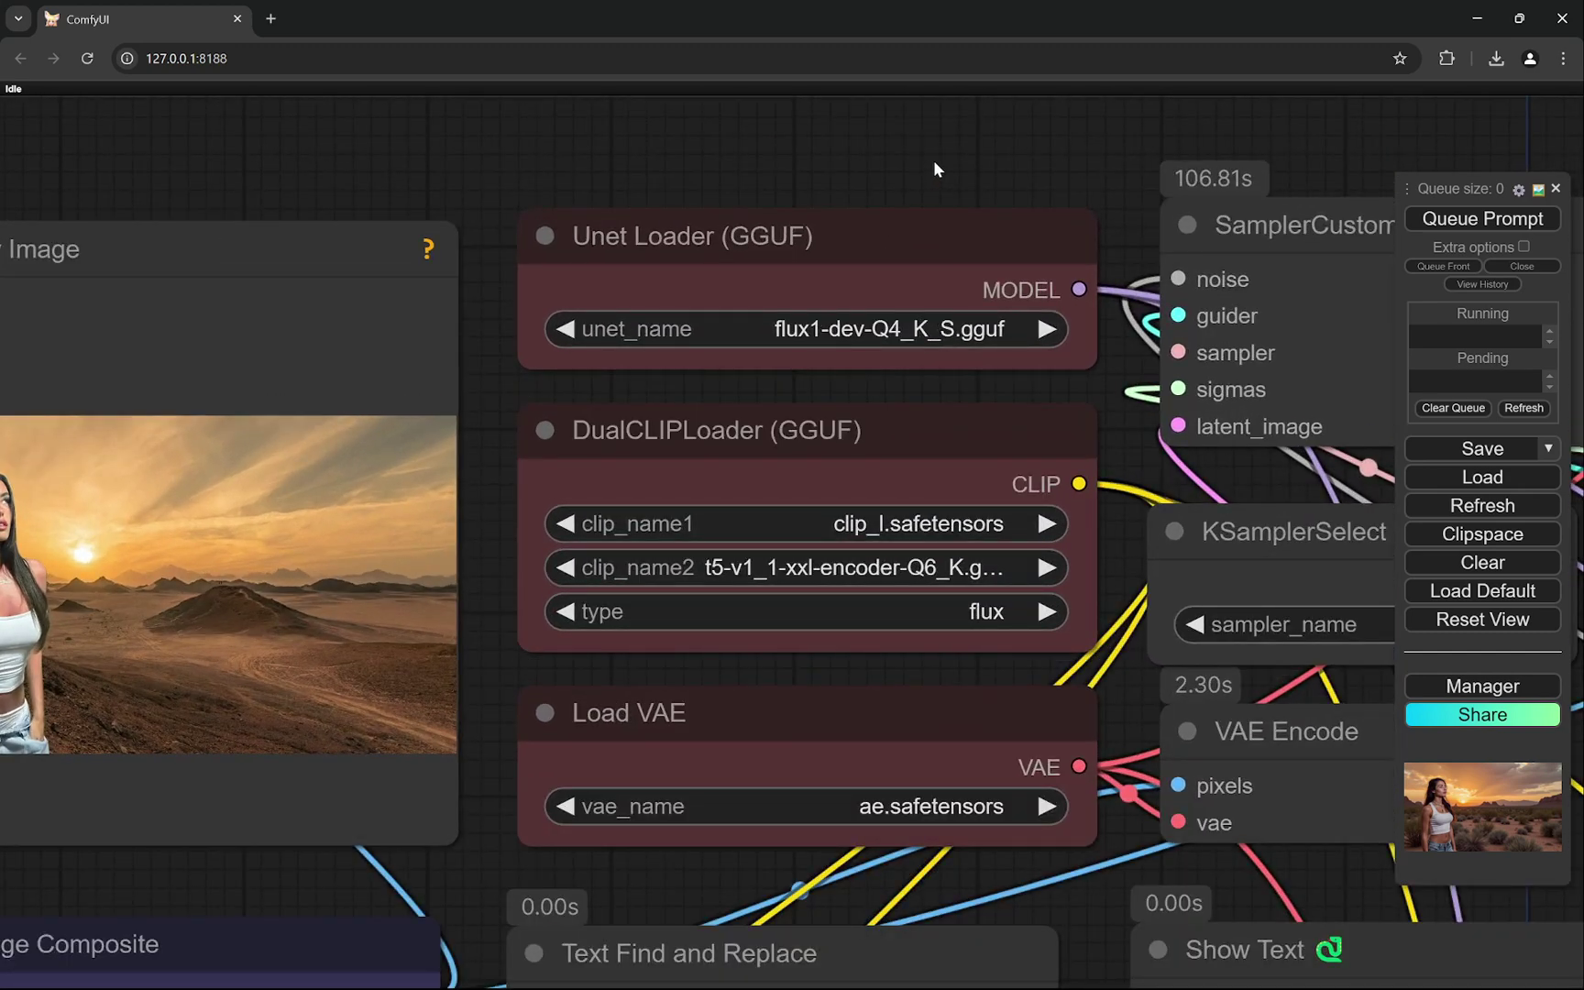
- Zoom around the graph to bring the Fast Groups Muter node into view
scroll(933, 160, down, 5)
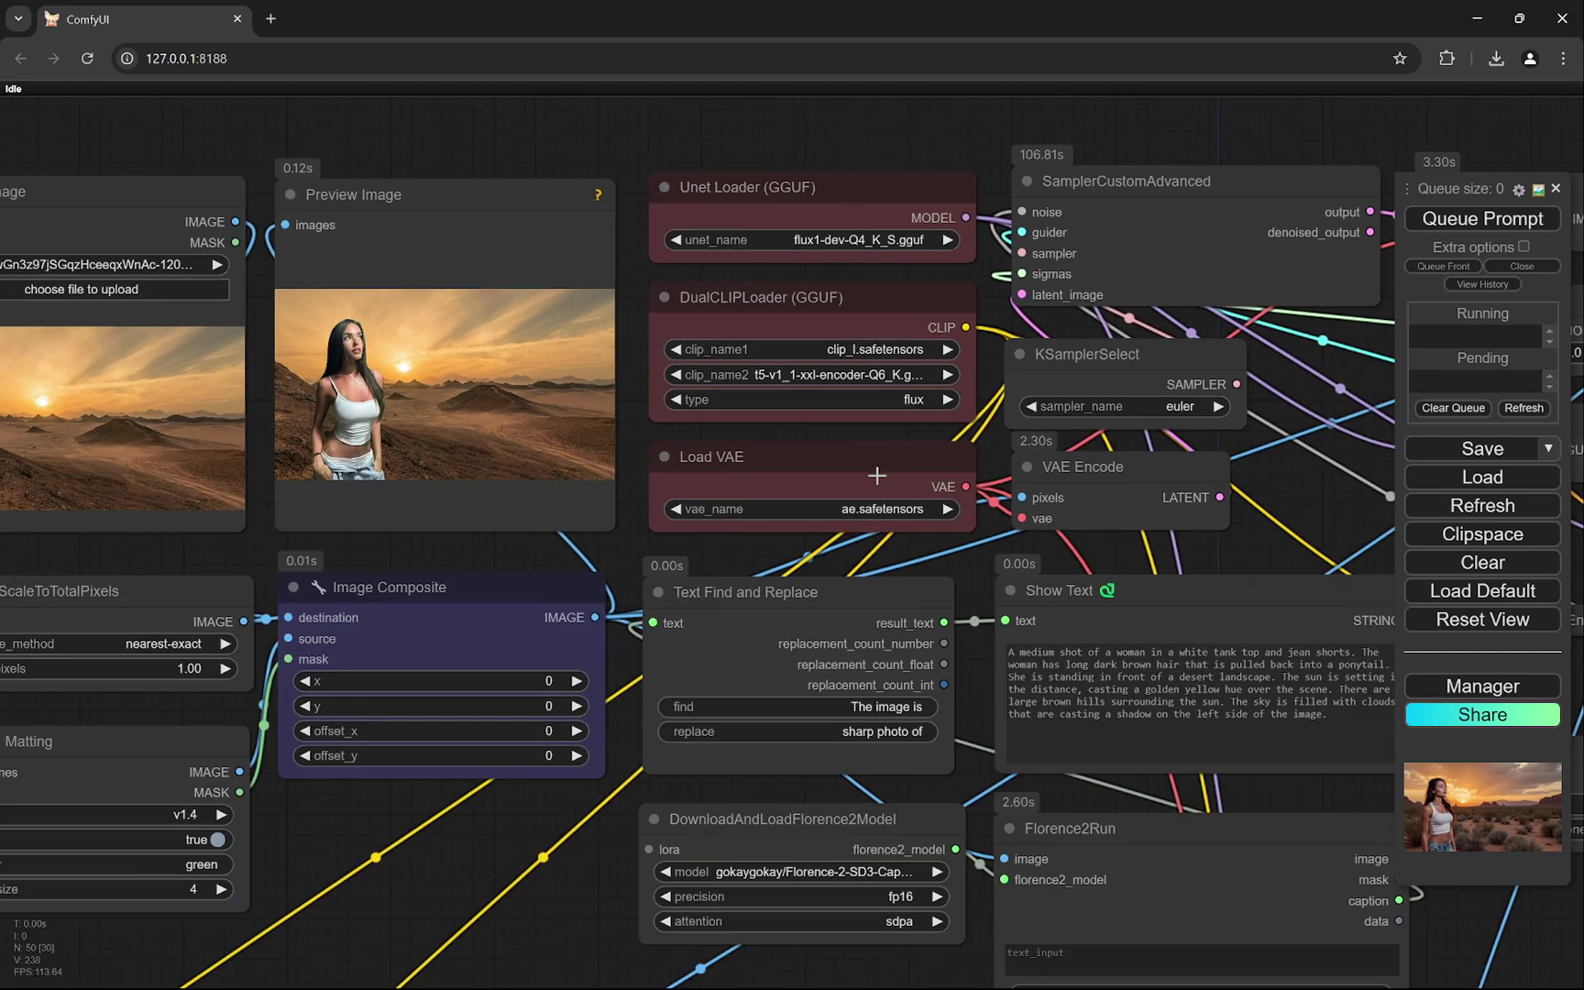
scroll(866, 272, up, 2)
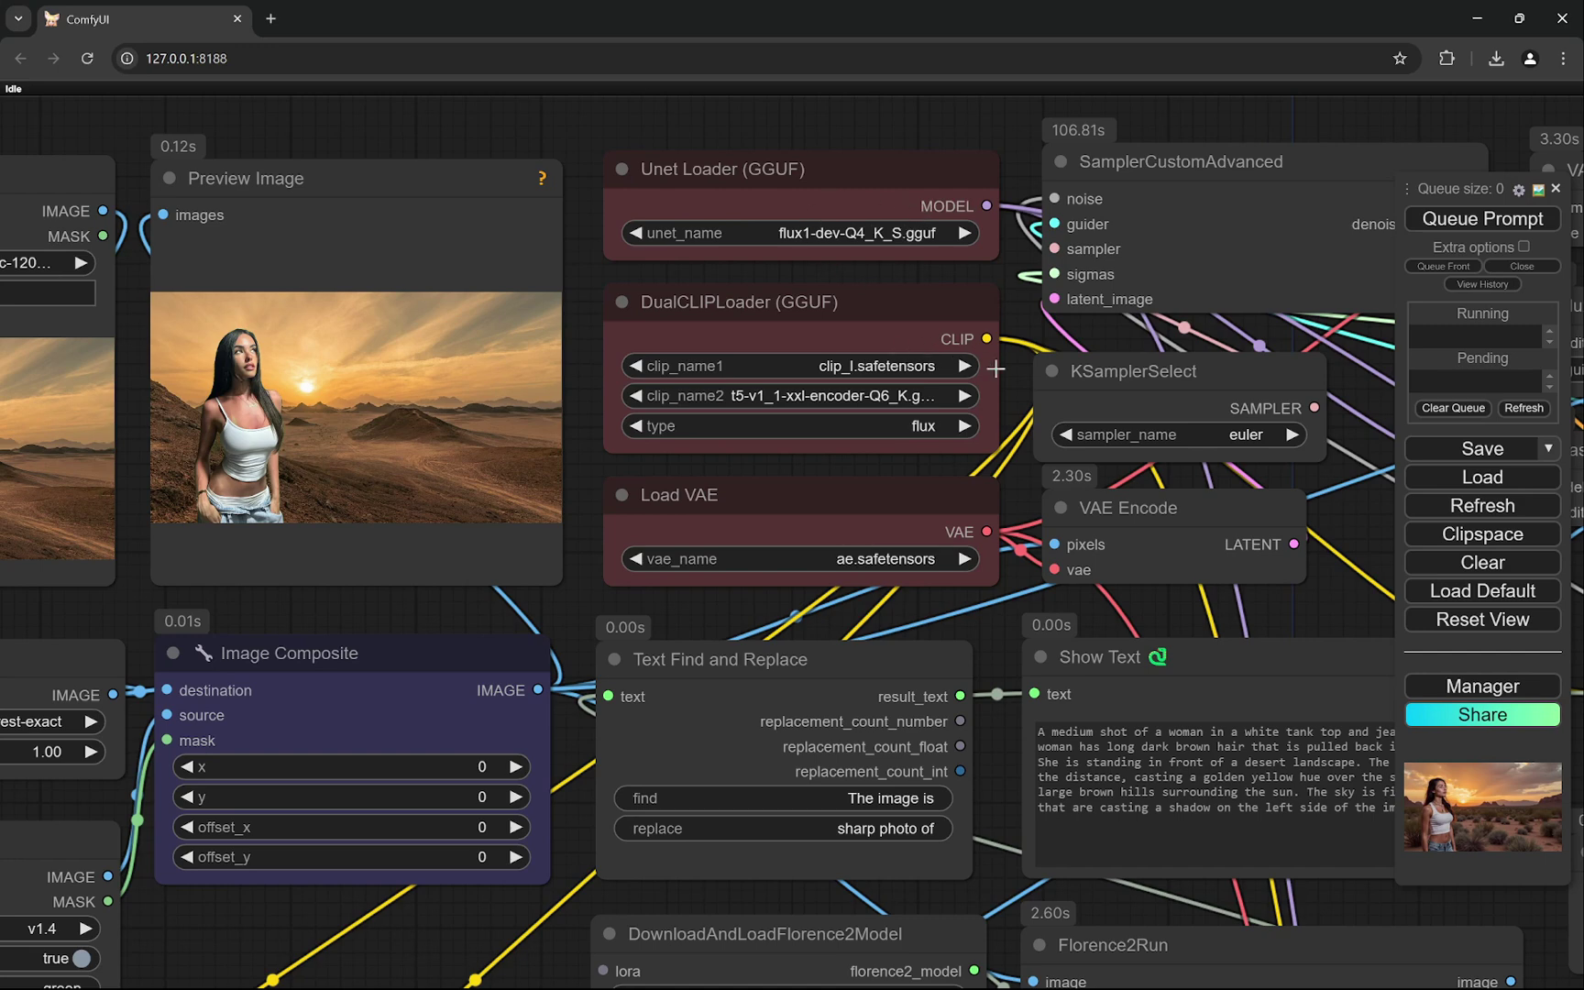
scroll(899, 353, down, 2)
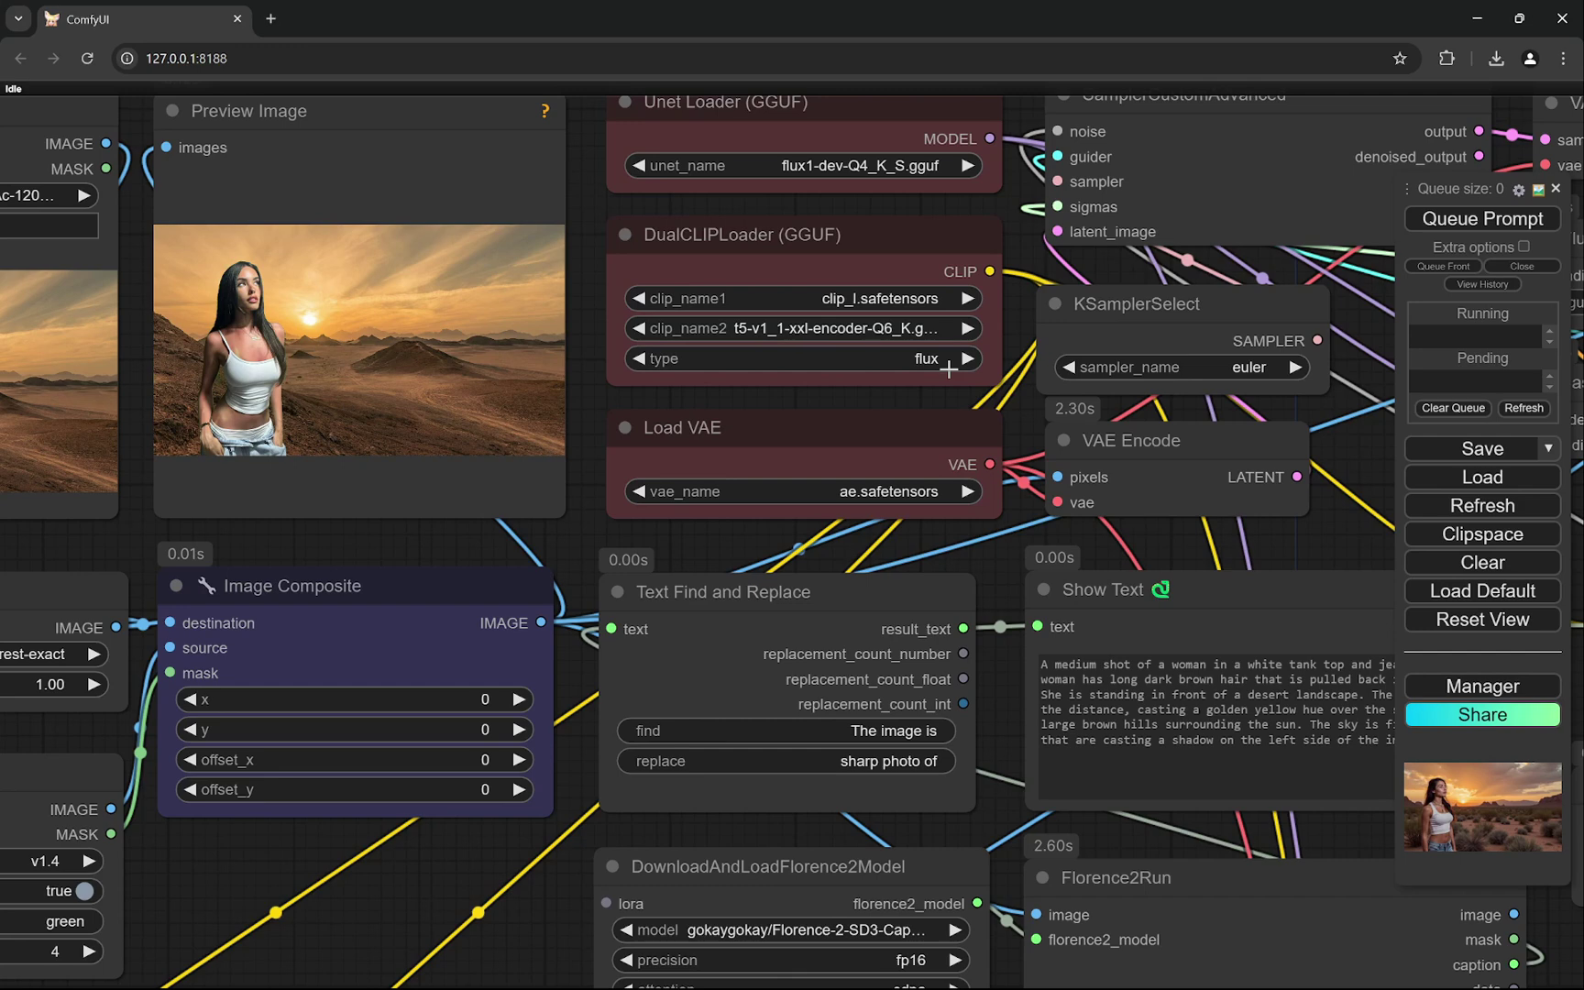
scroll(866, 555, up, 3)
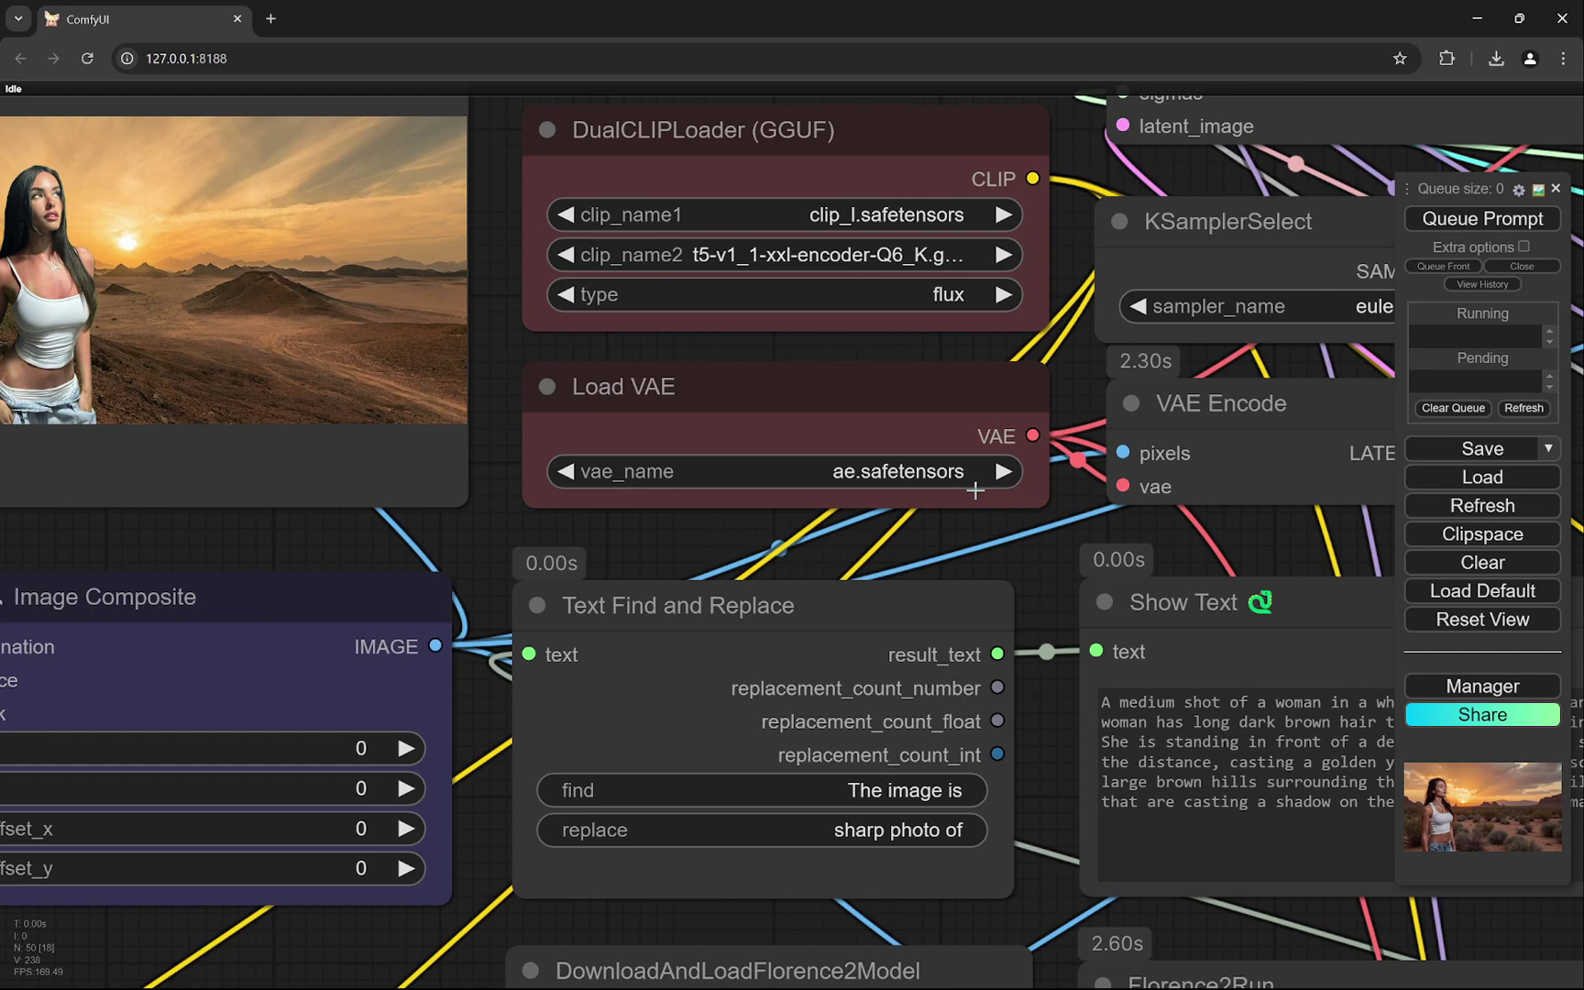
scroll(975, 491, down, 1)
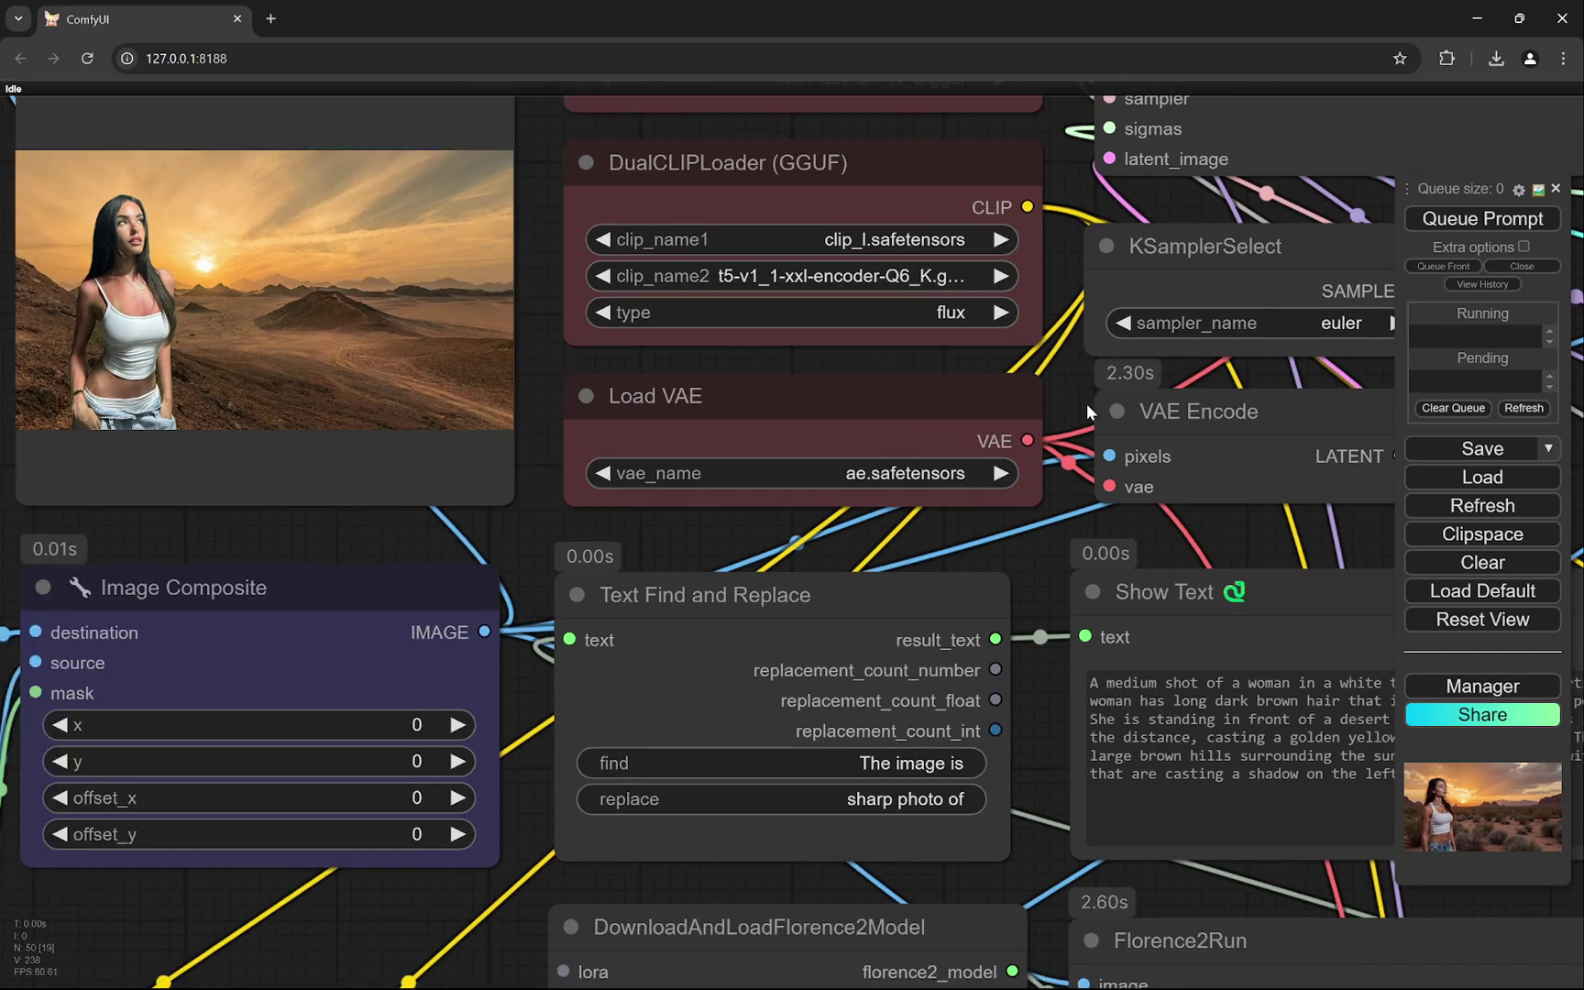
scroll(908, 348, down, 8)
scroll(913, 352, down, 2)
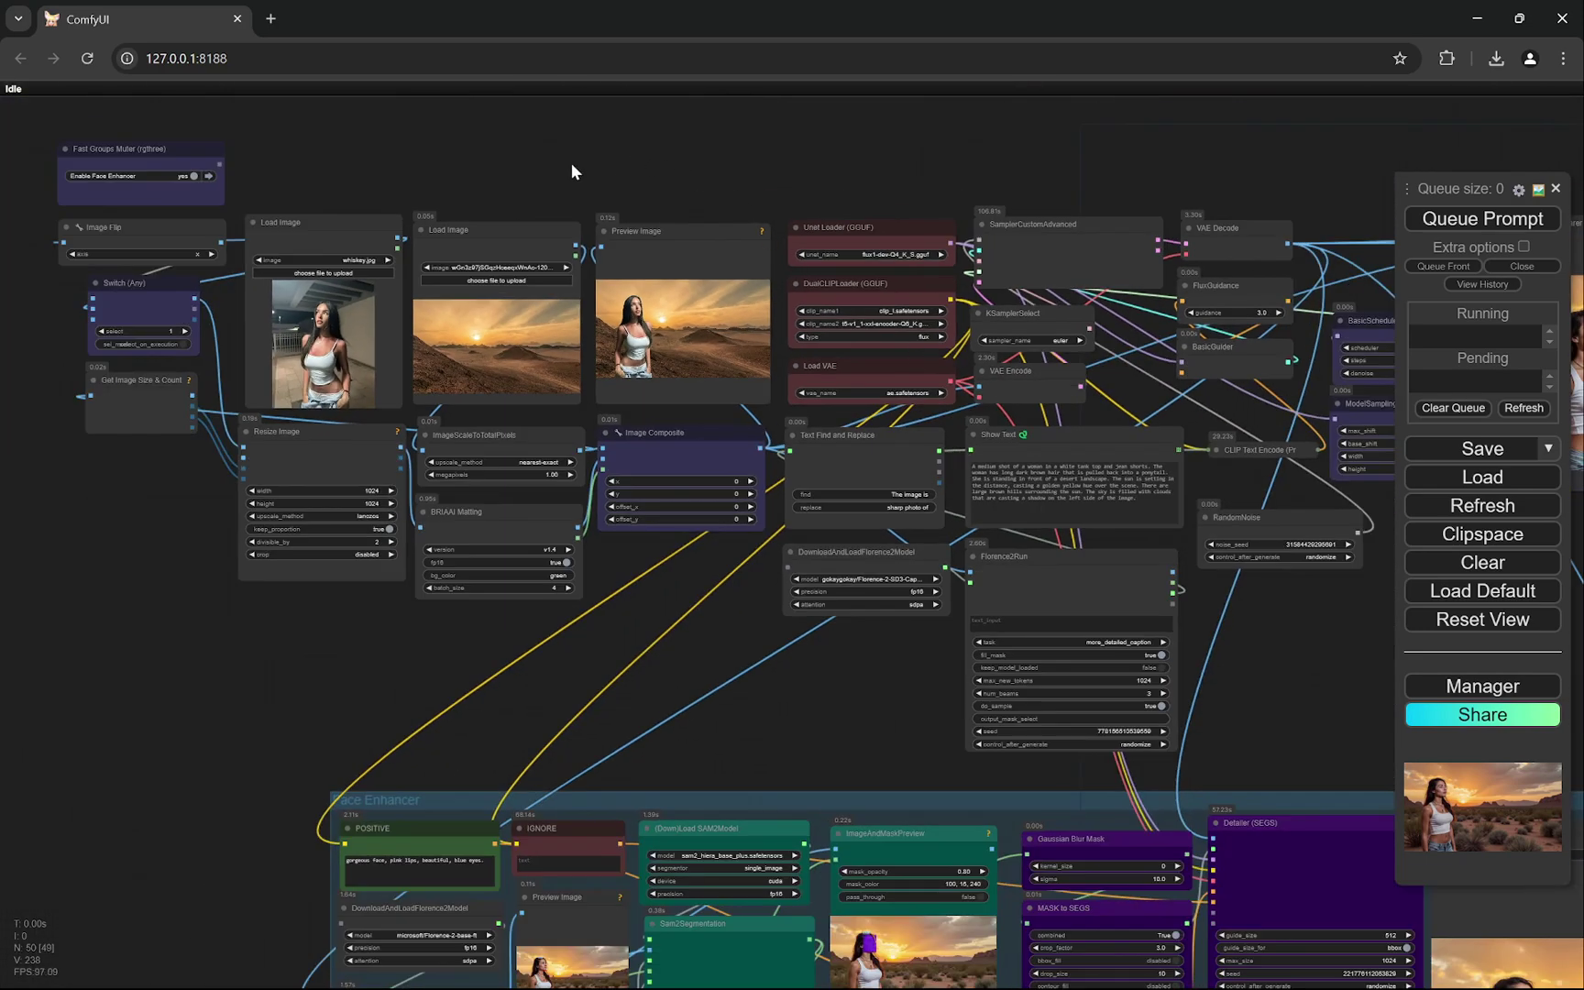
drag(571, 163, 611, 173)
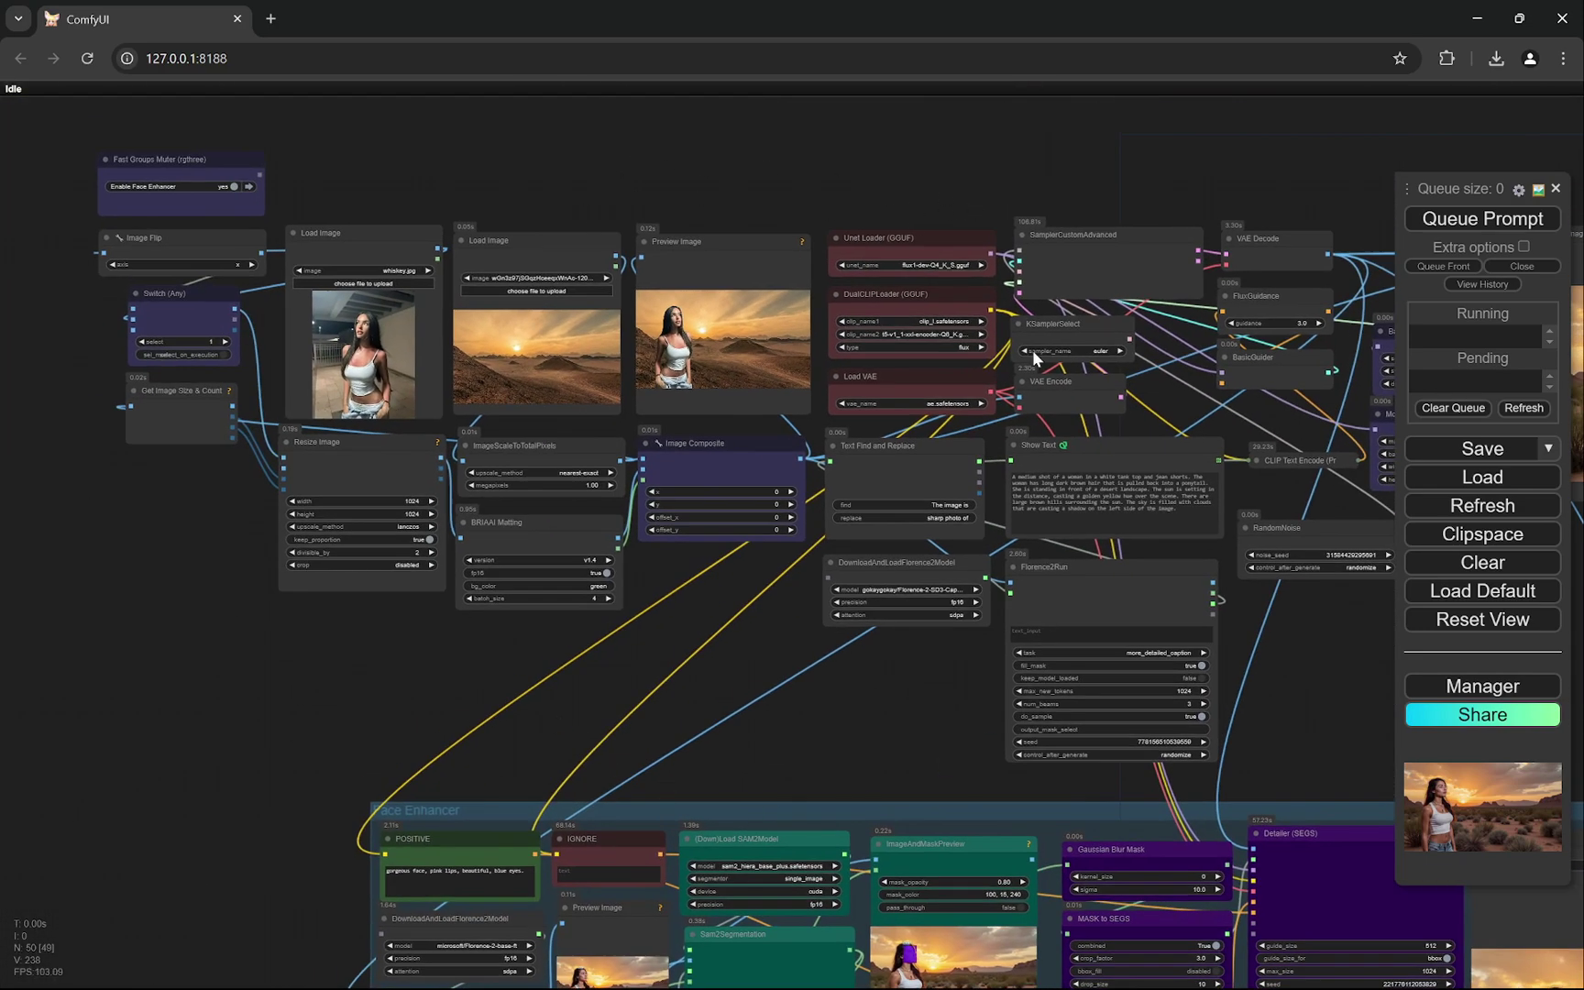
scroll(871, 191, up, 3)
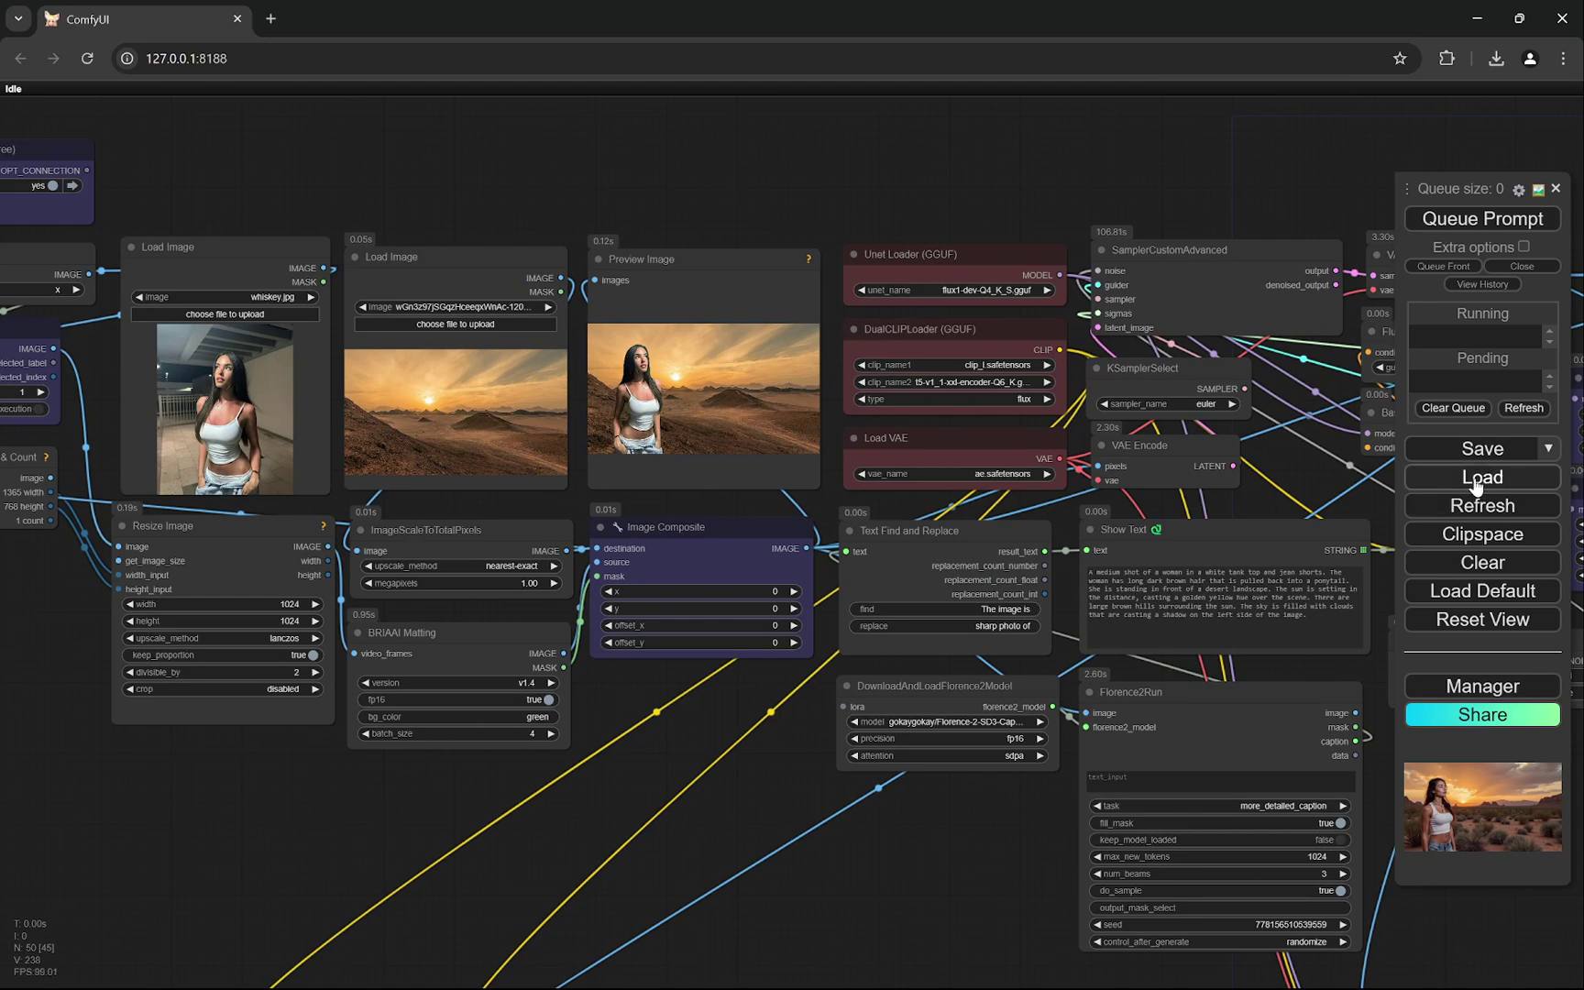
scroll(678, 273, down, 2)
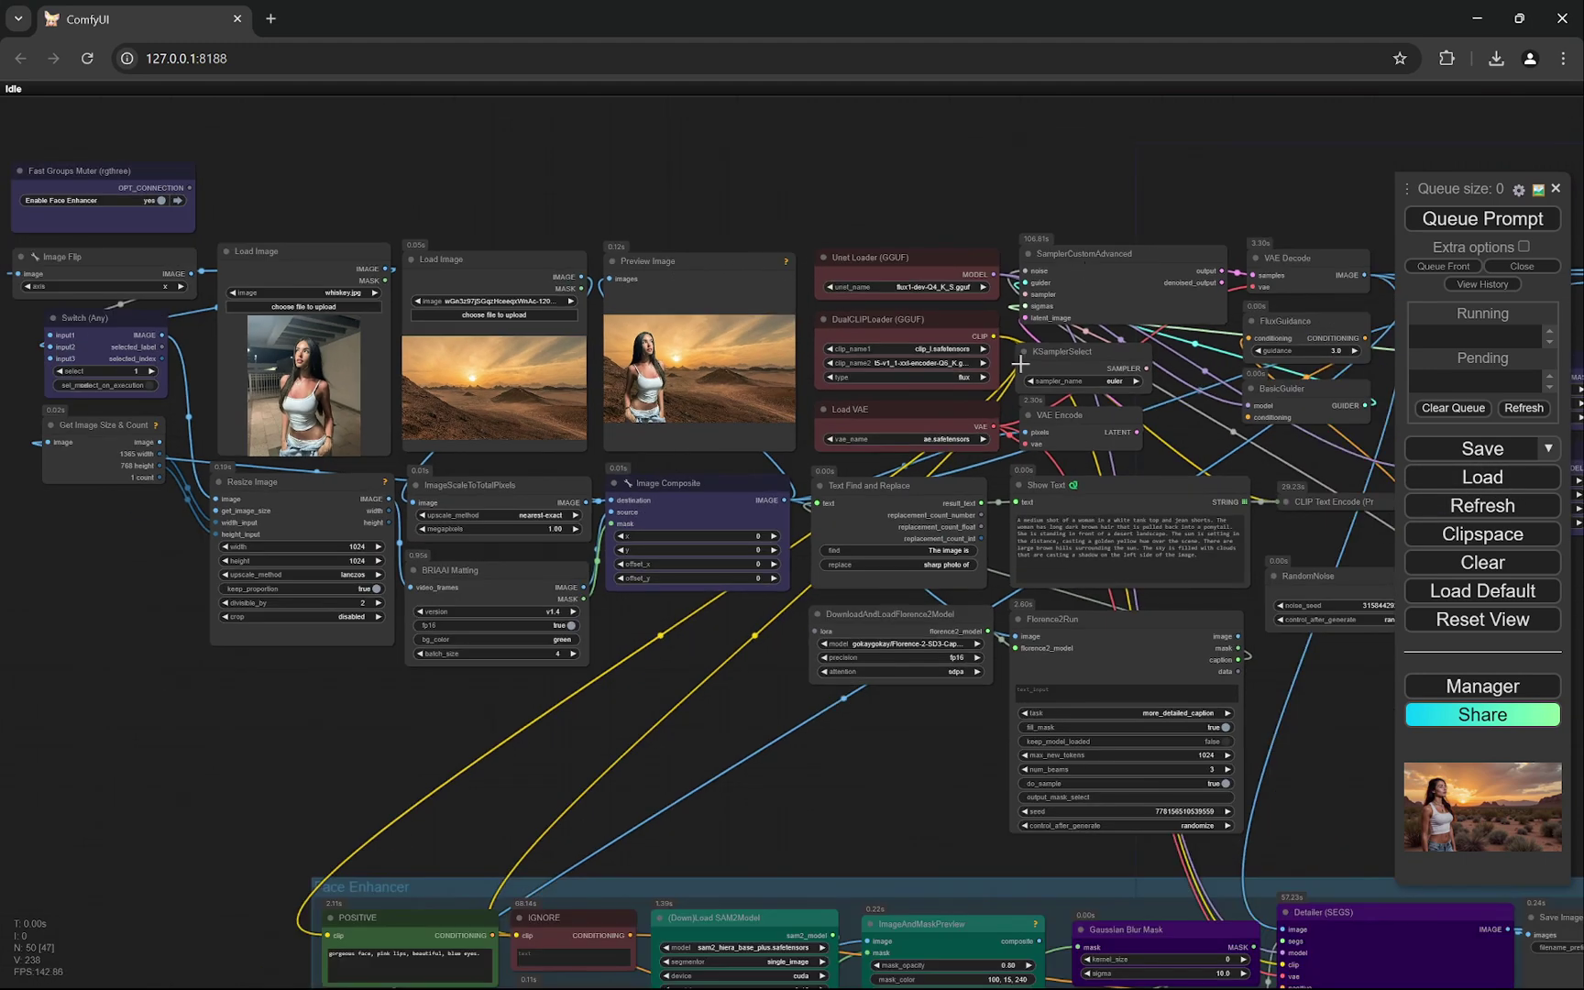
scroll(1037, 211, up, 4)
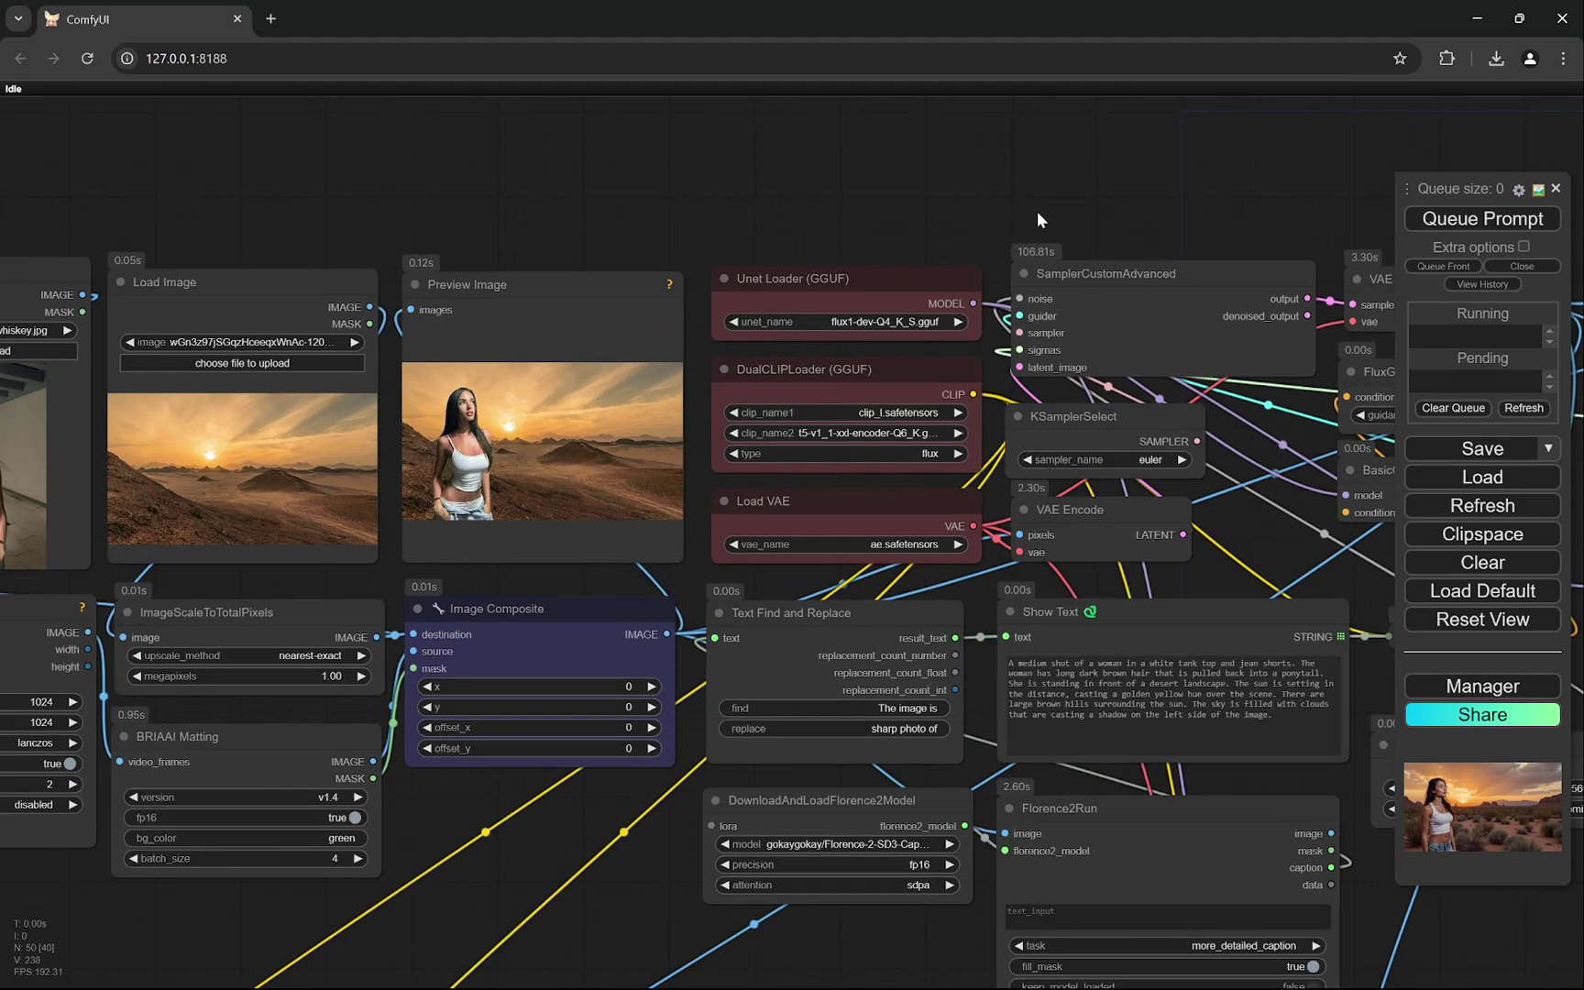
- Check the workflow for missing custom nodes in the Manager, then close it
click(1511, 689)
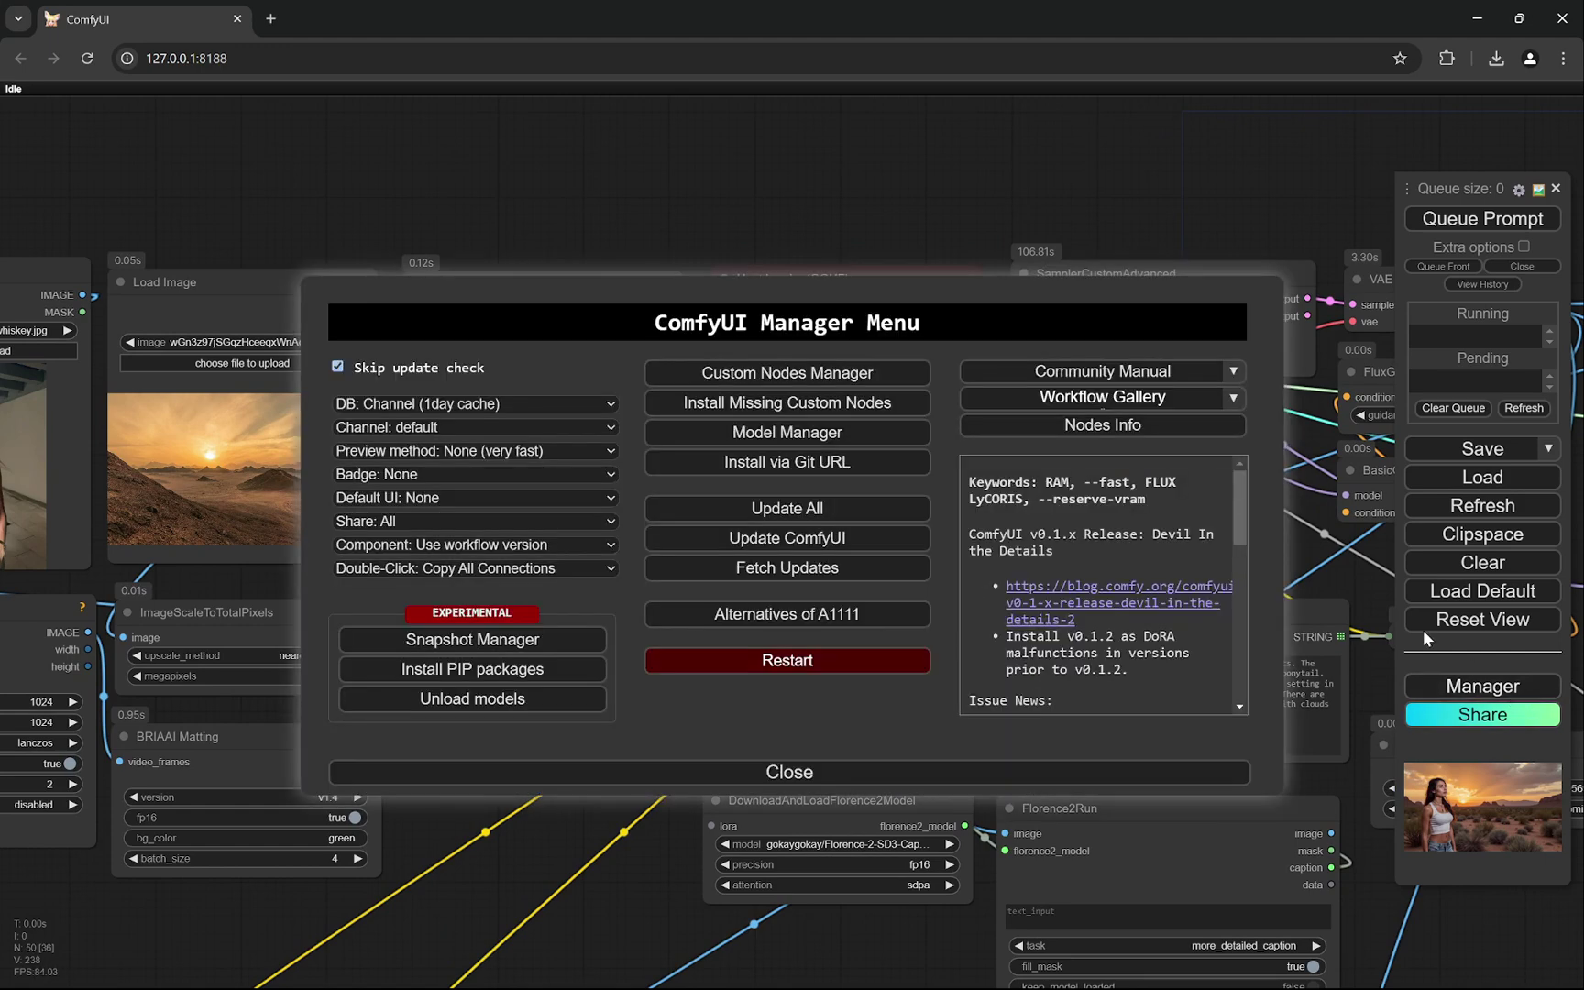
click(856, 412)
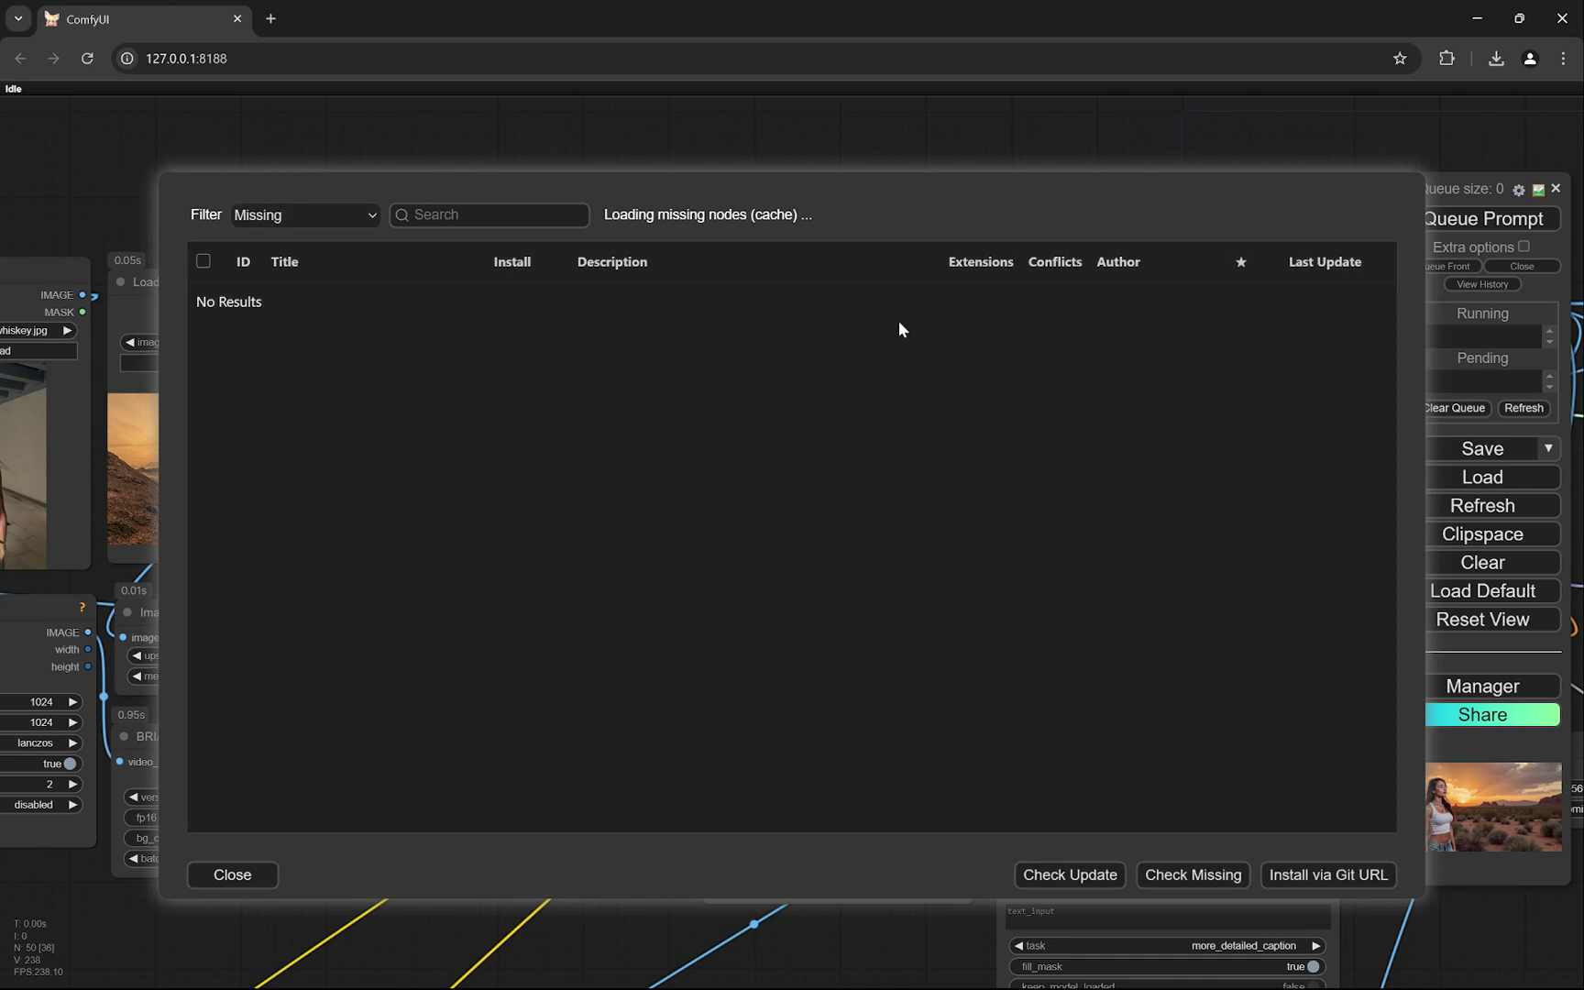
click(266, 878)
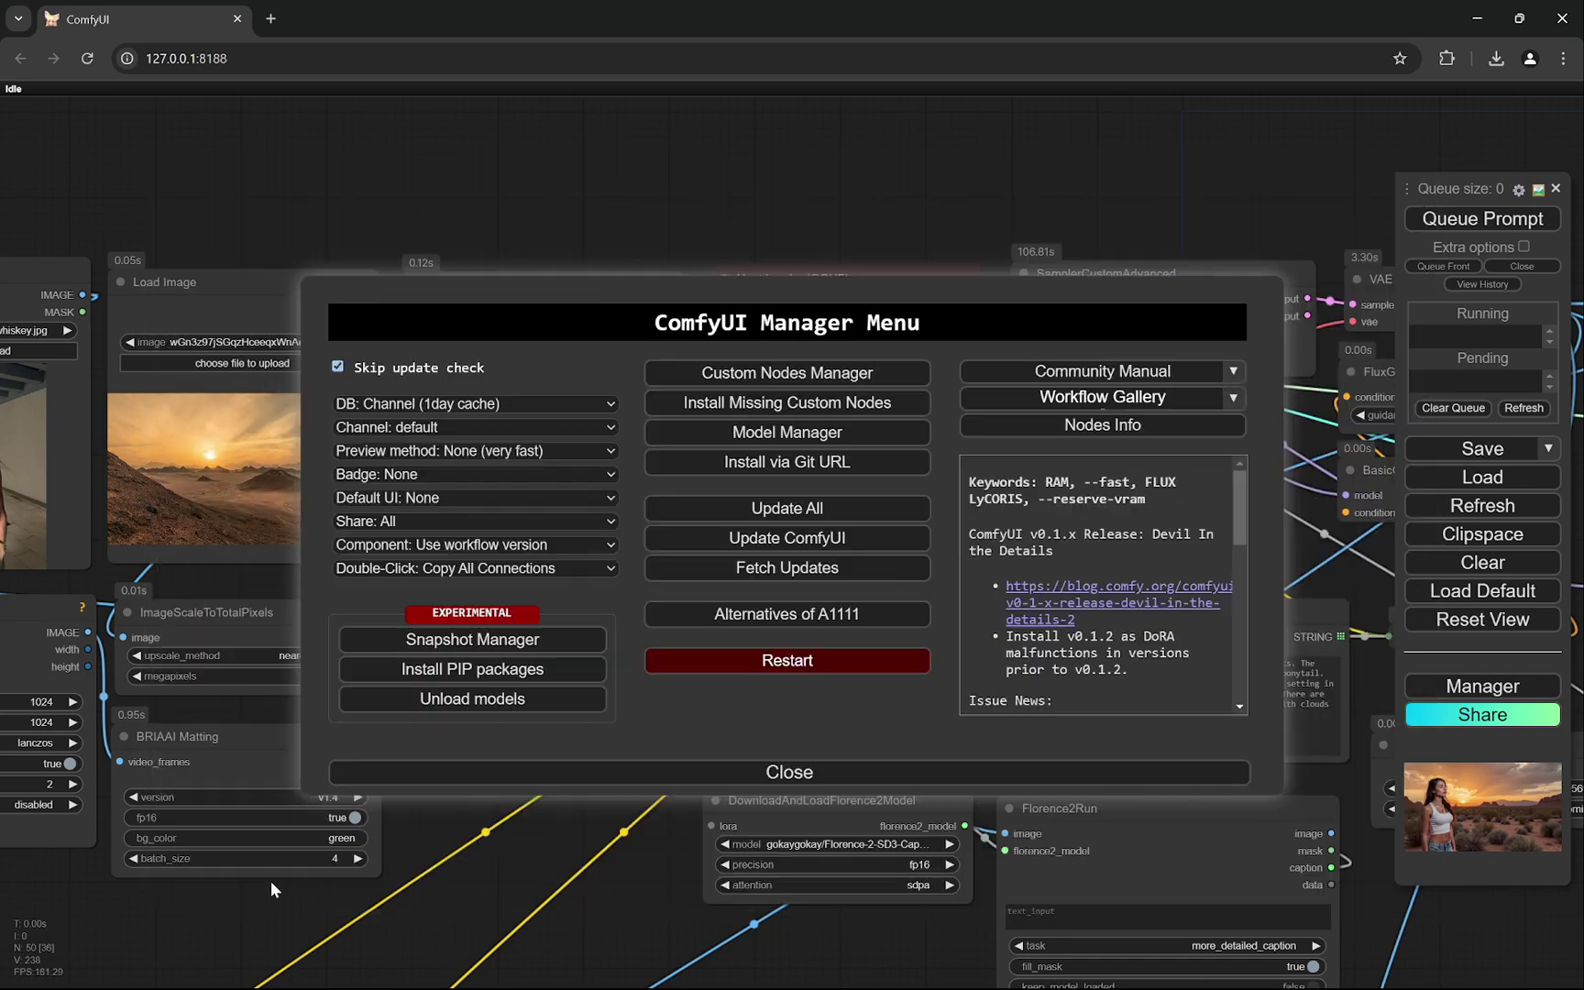
click(831, 779)
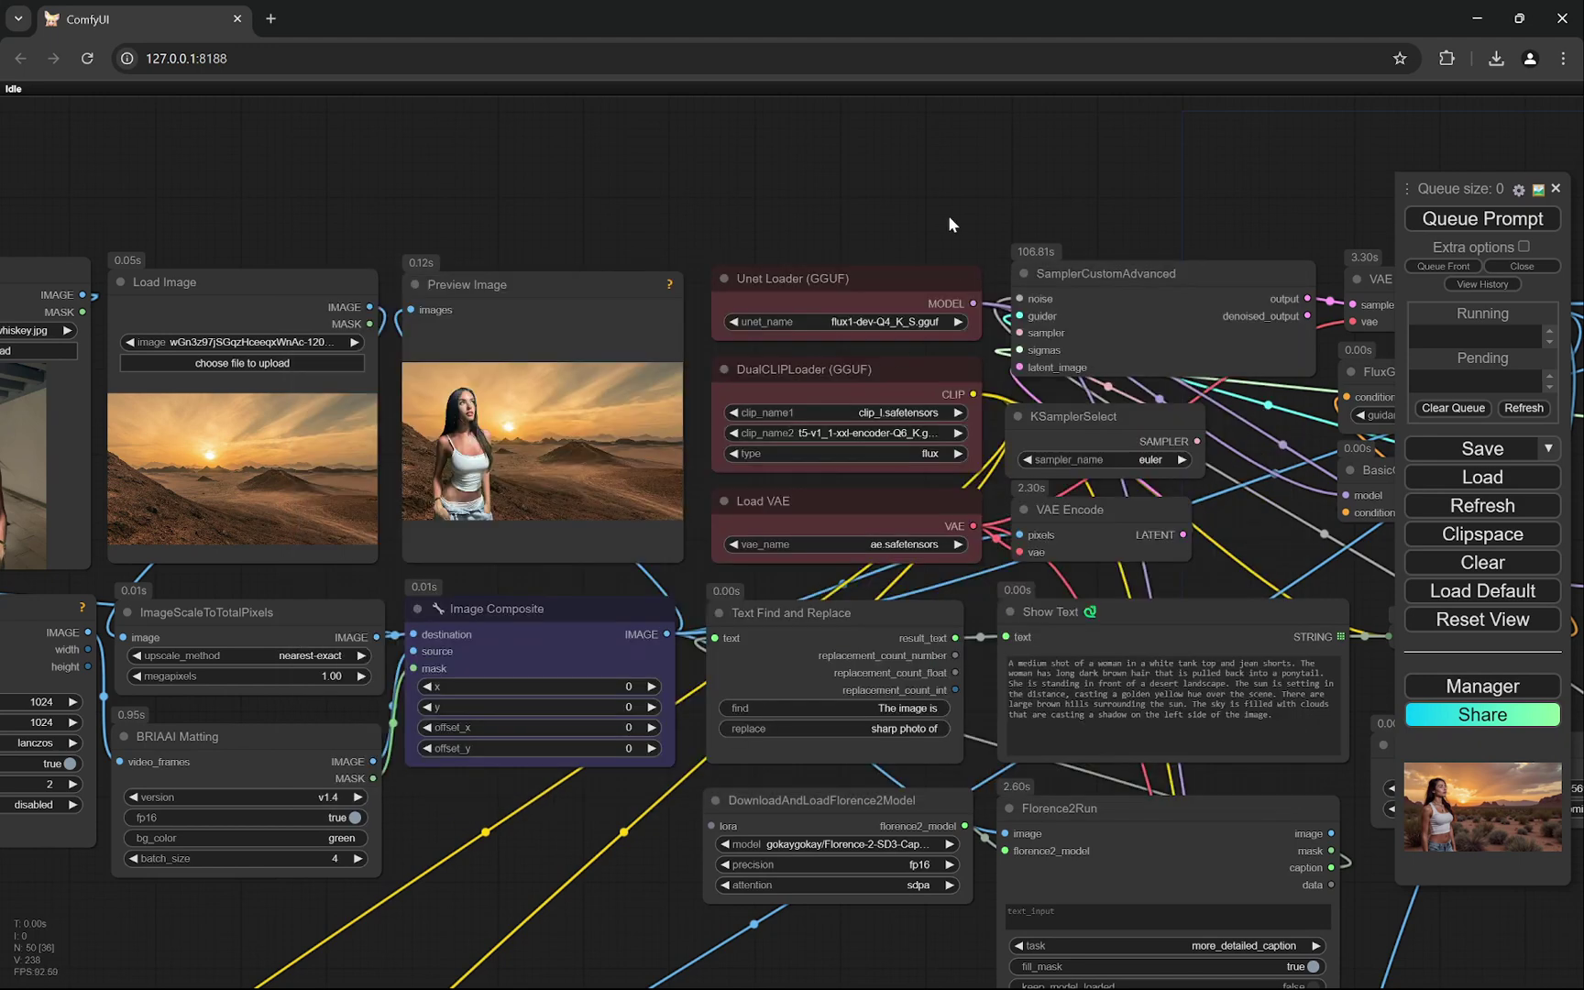
- Move to the Detailer, Save Image, Image Apply LUT and Note nodes
scroll(924, 520, down, 10)
scroll(1188, 623, up, 10)
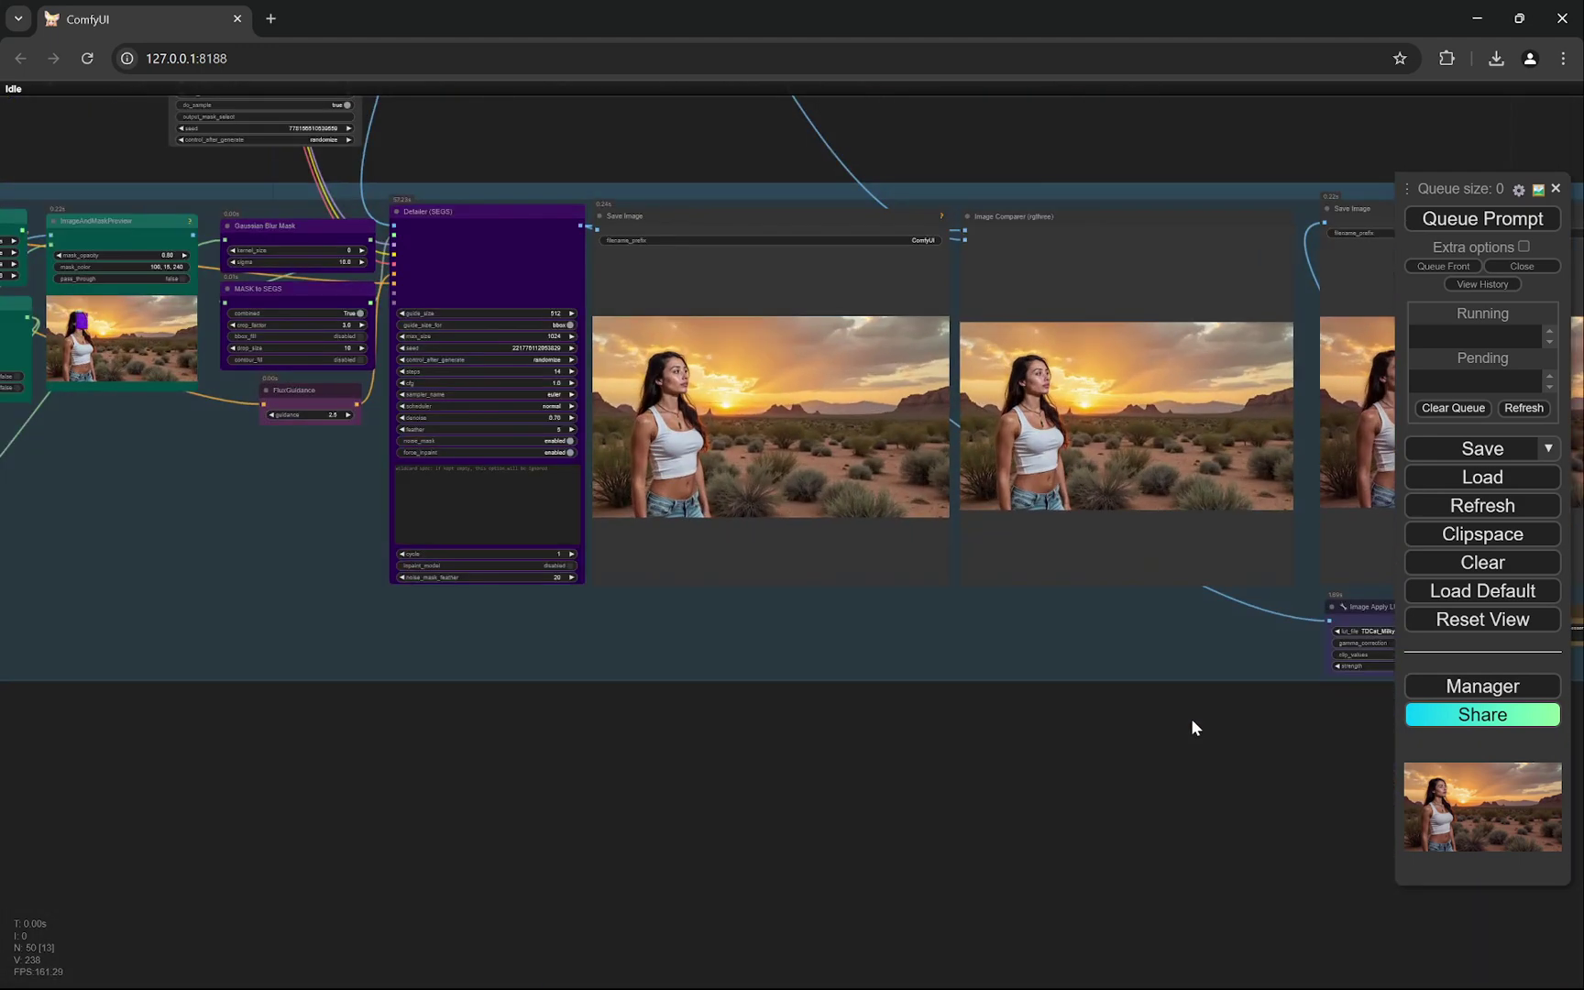
drag(1192, 725, 856, 686)
scroll(1181, 690, up, 7)
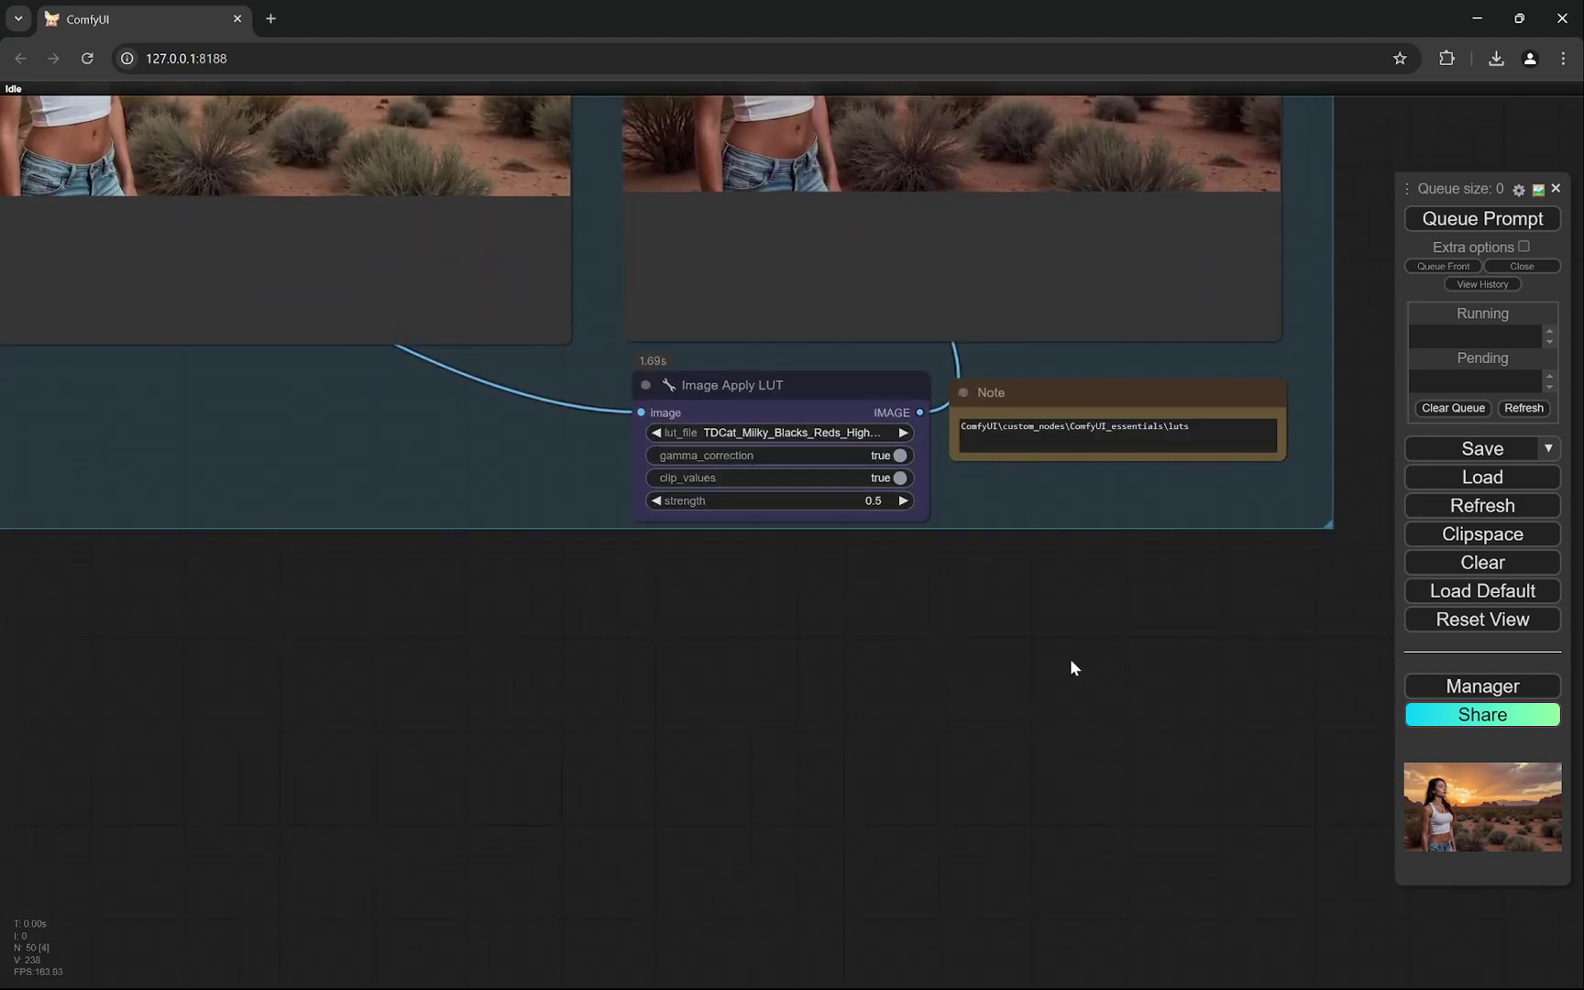
drag(1047, 657, 1089, 774)
scroll(1050, 694, up, 3)
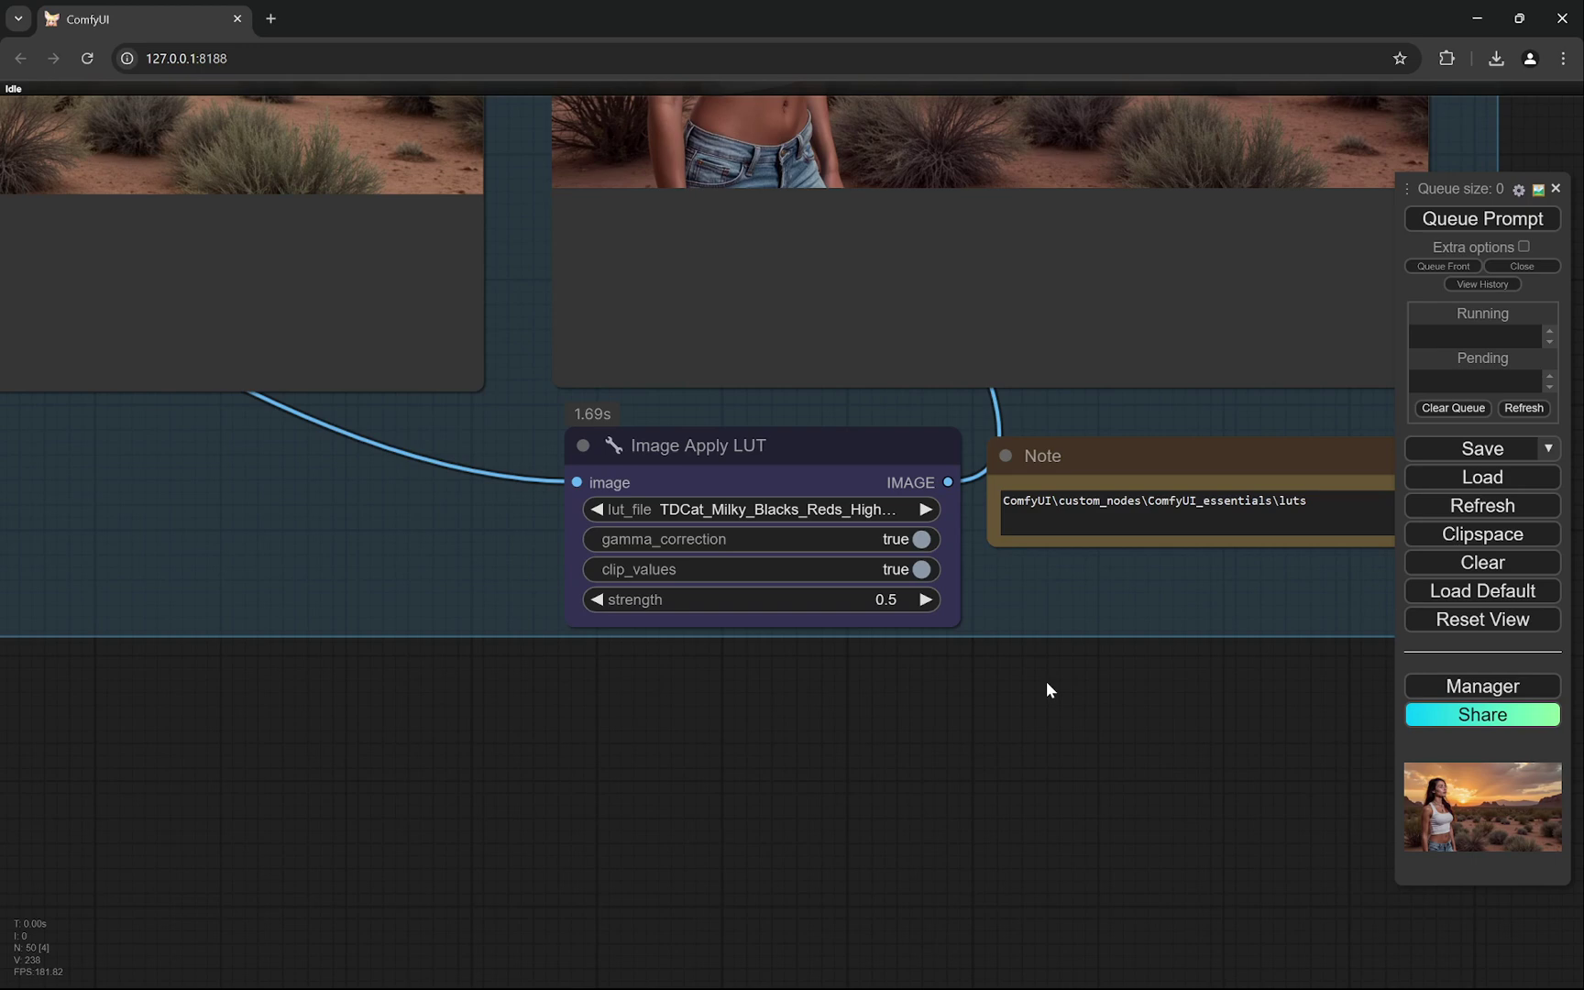
scroll(1099, 754, down, 5)
scroll(1091, 738, up, 2)
drag(1079, 717, 1065, 779)
scroll(1065, 779, up, 4)
scroll(1124, 739, up, 1)
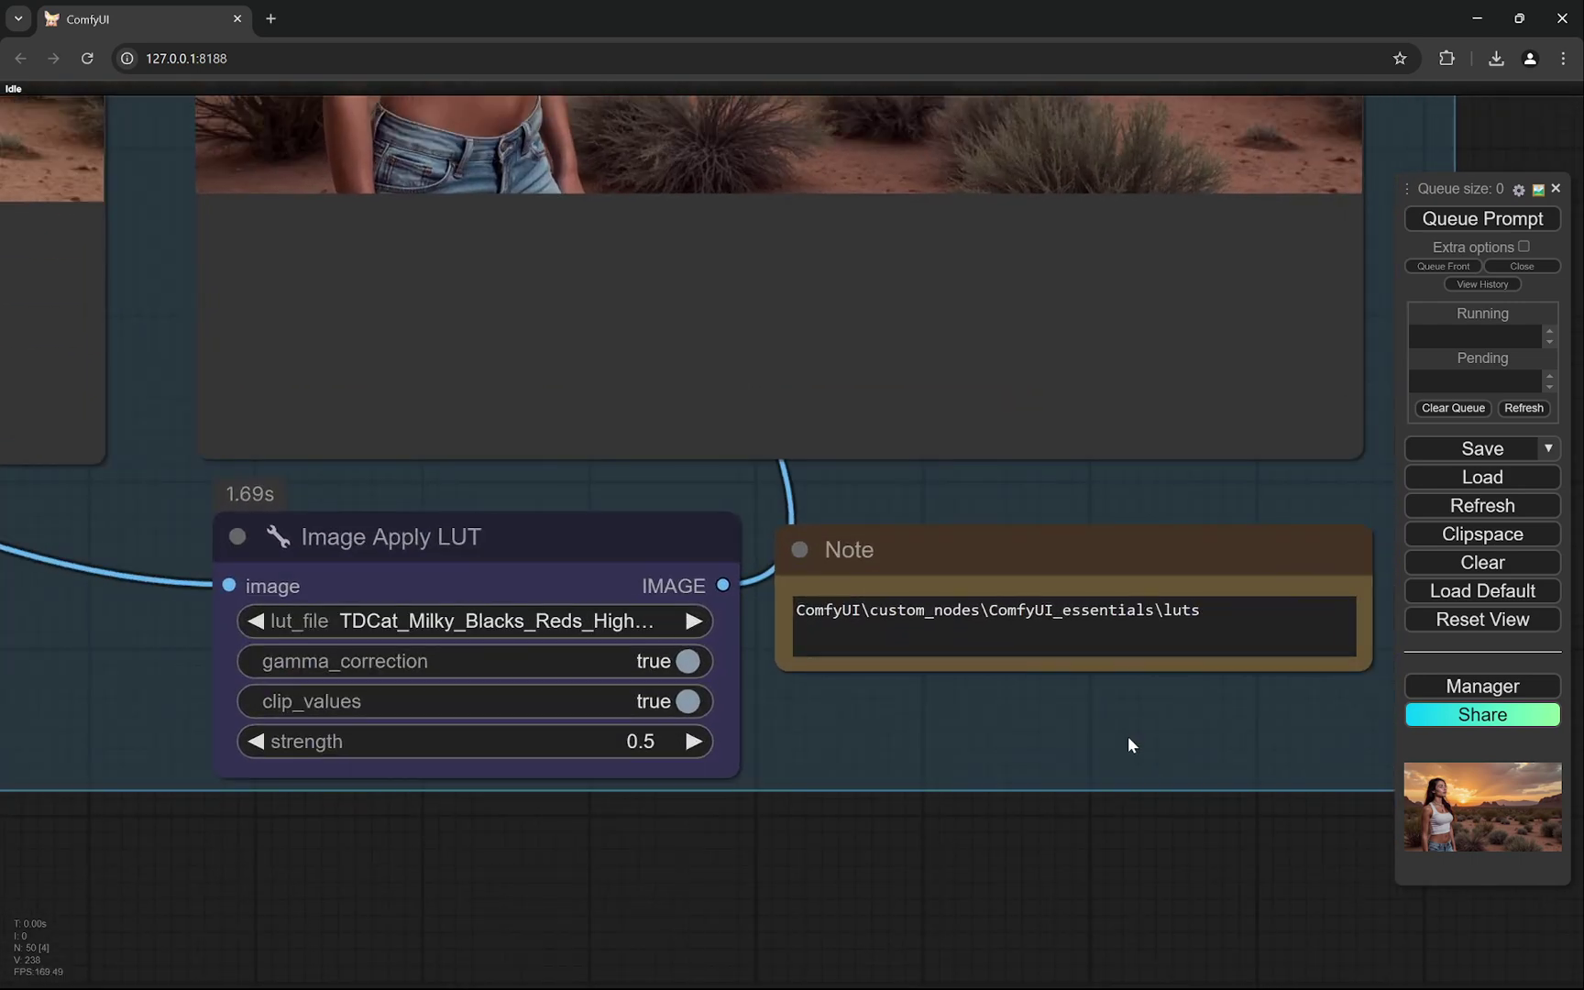
- Select the full LUT folder path written in the Note node
drag(1251, 610, 797, 609)
click(878, 610)
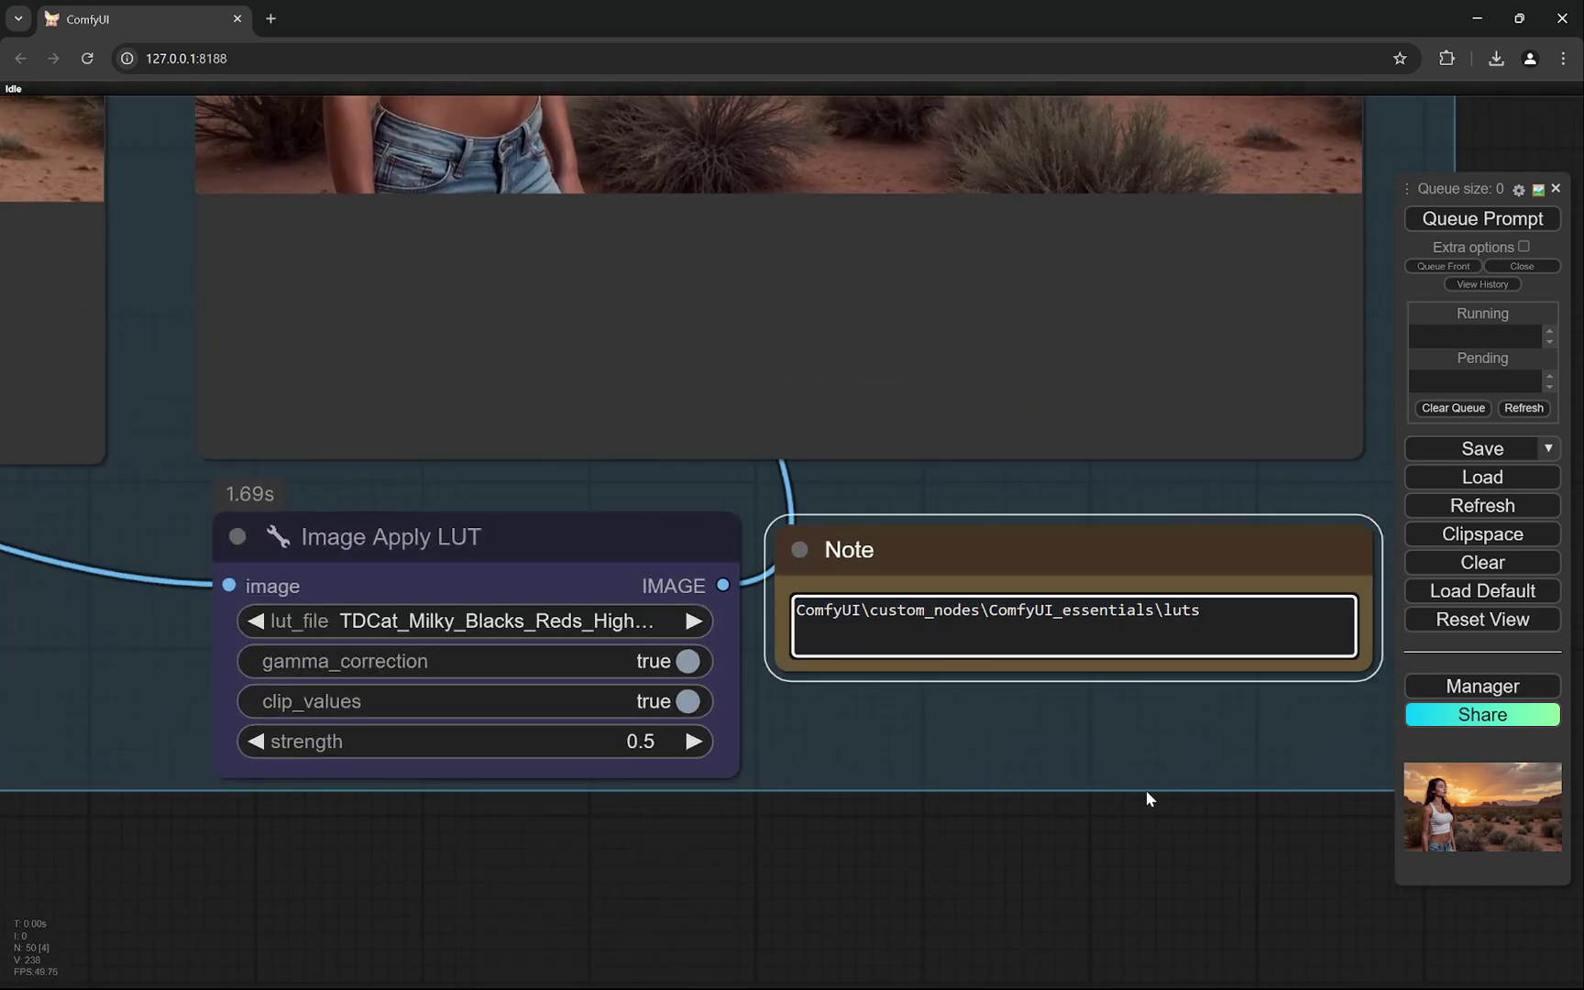
drag(1221, 619, 788, 610)
click(981, 609)
click(1219, 612)
drag(1219, 612, 790, 614)
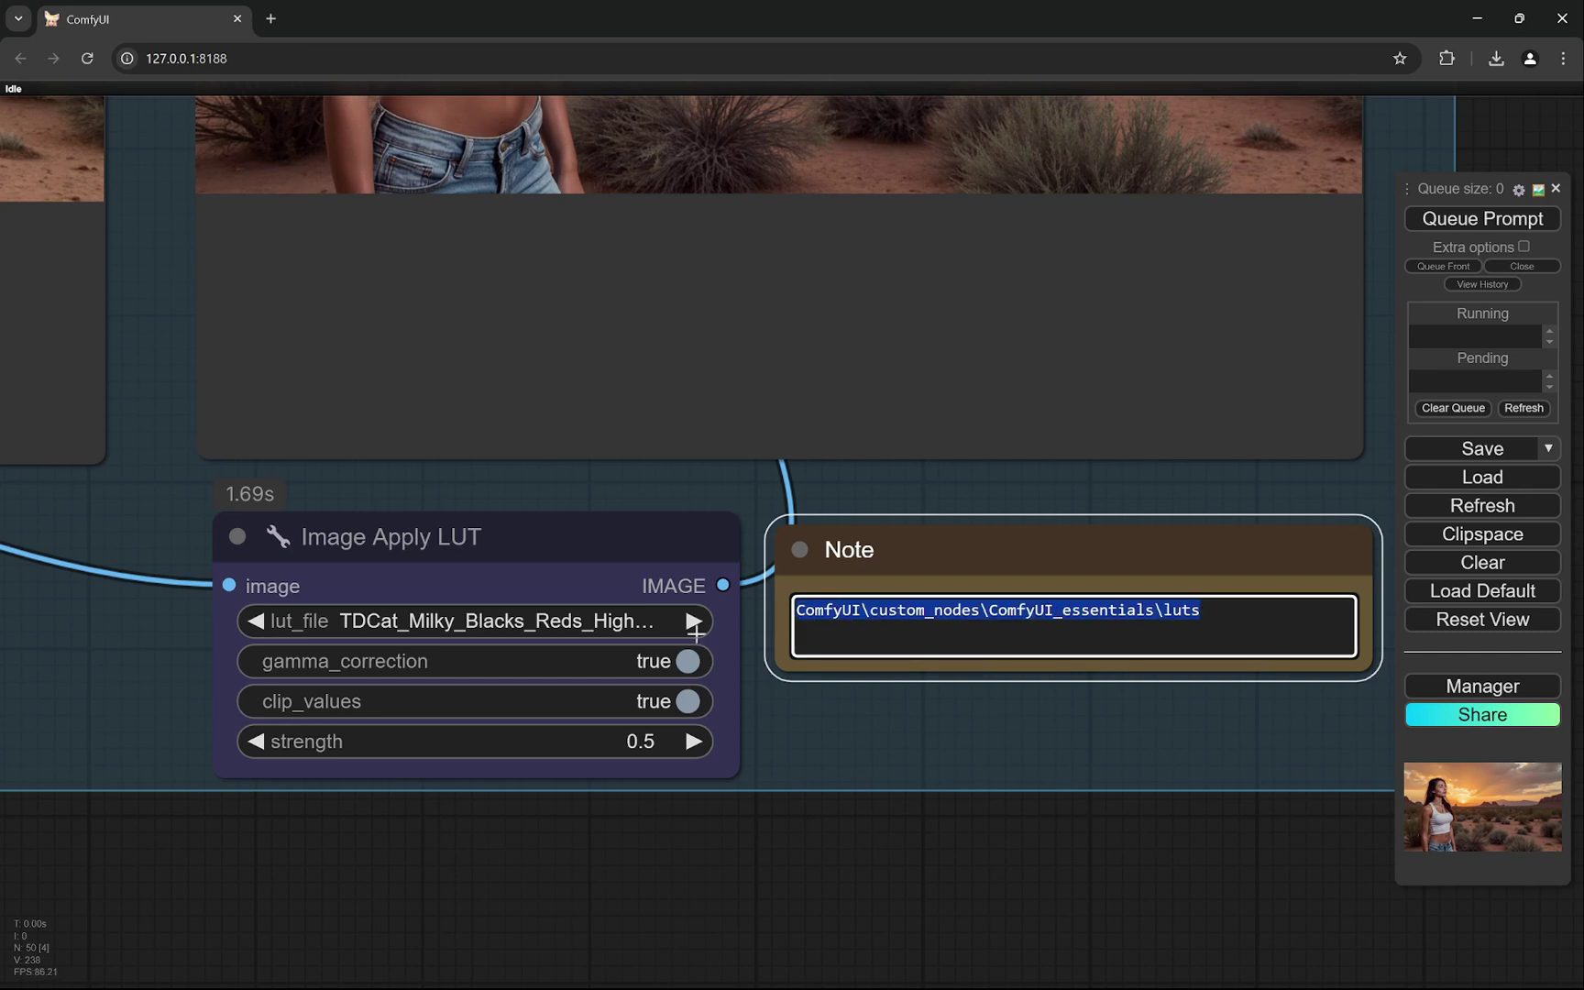
- Review the available LUT files and close the list without changing the selection
click(600, 621)
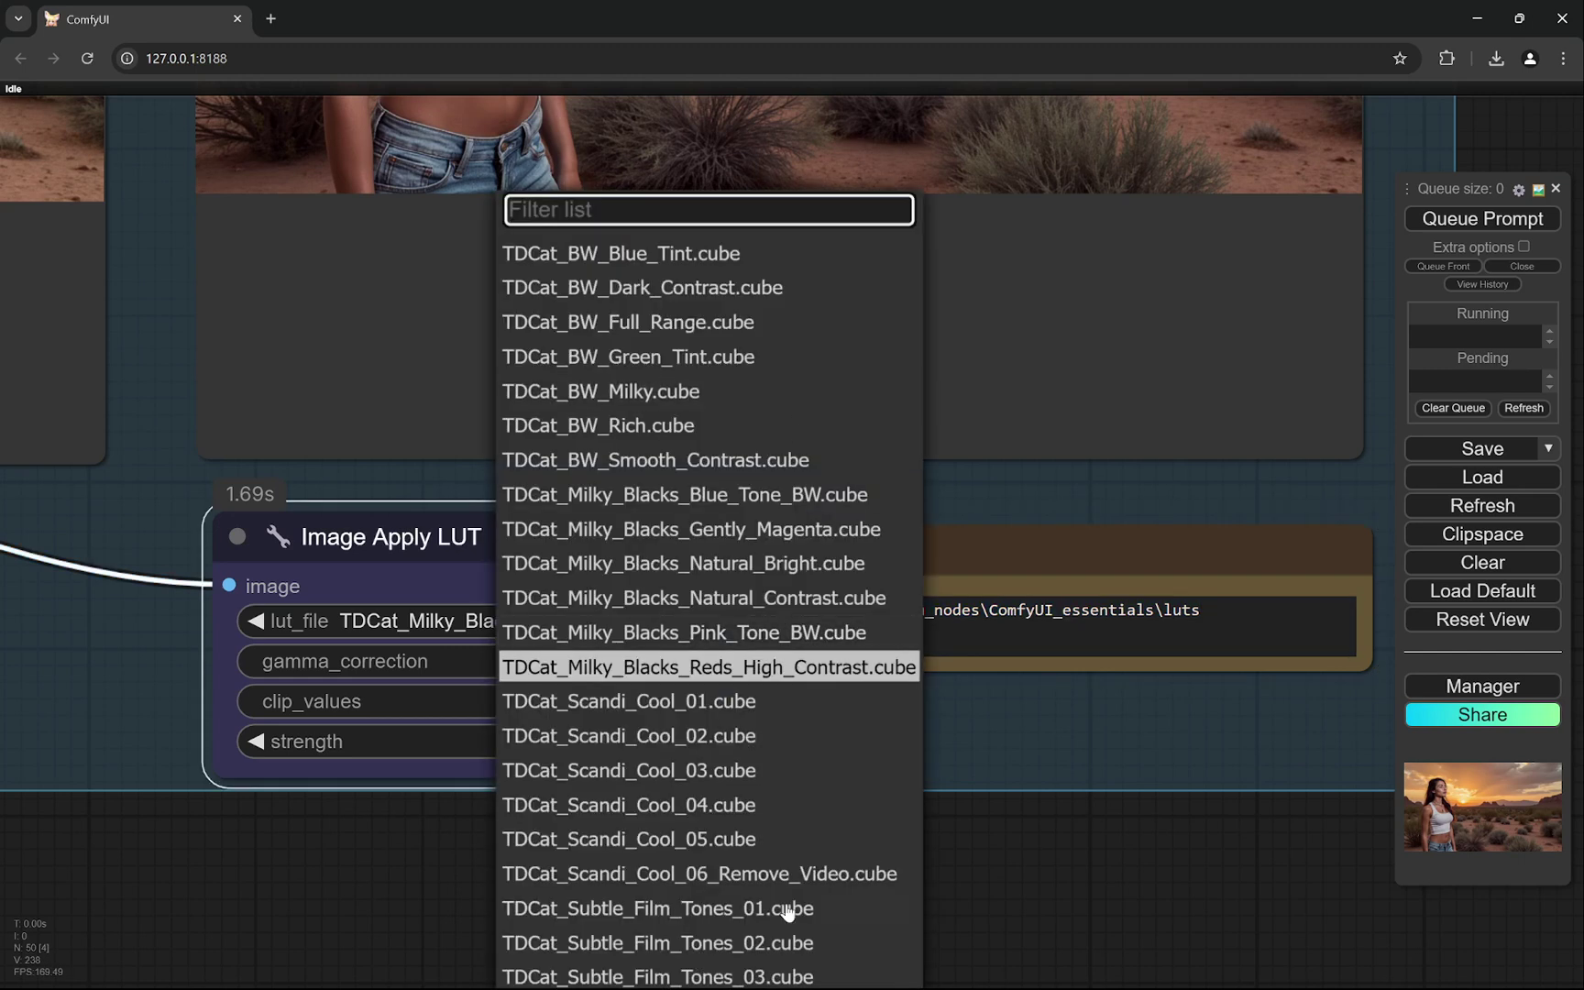
click(1136, 853)
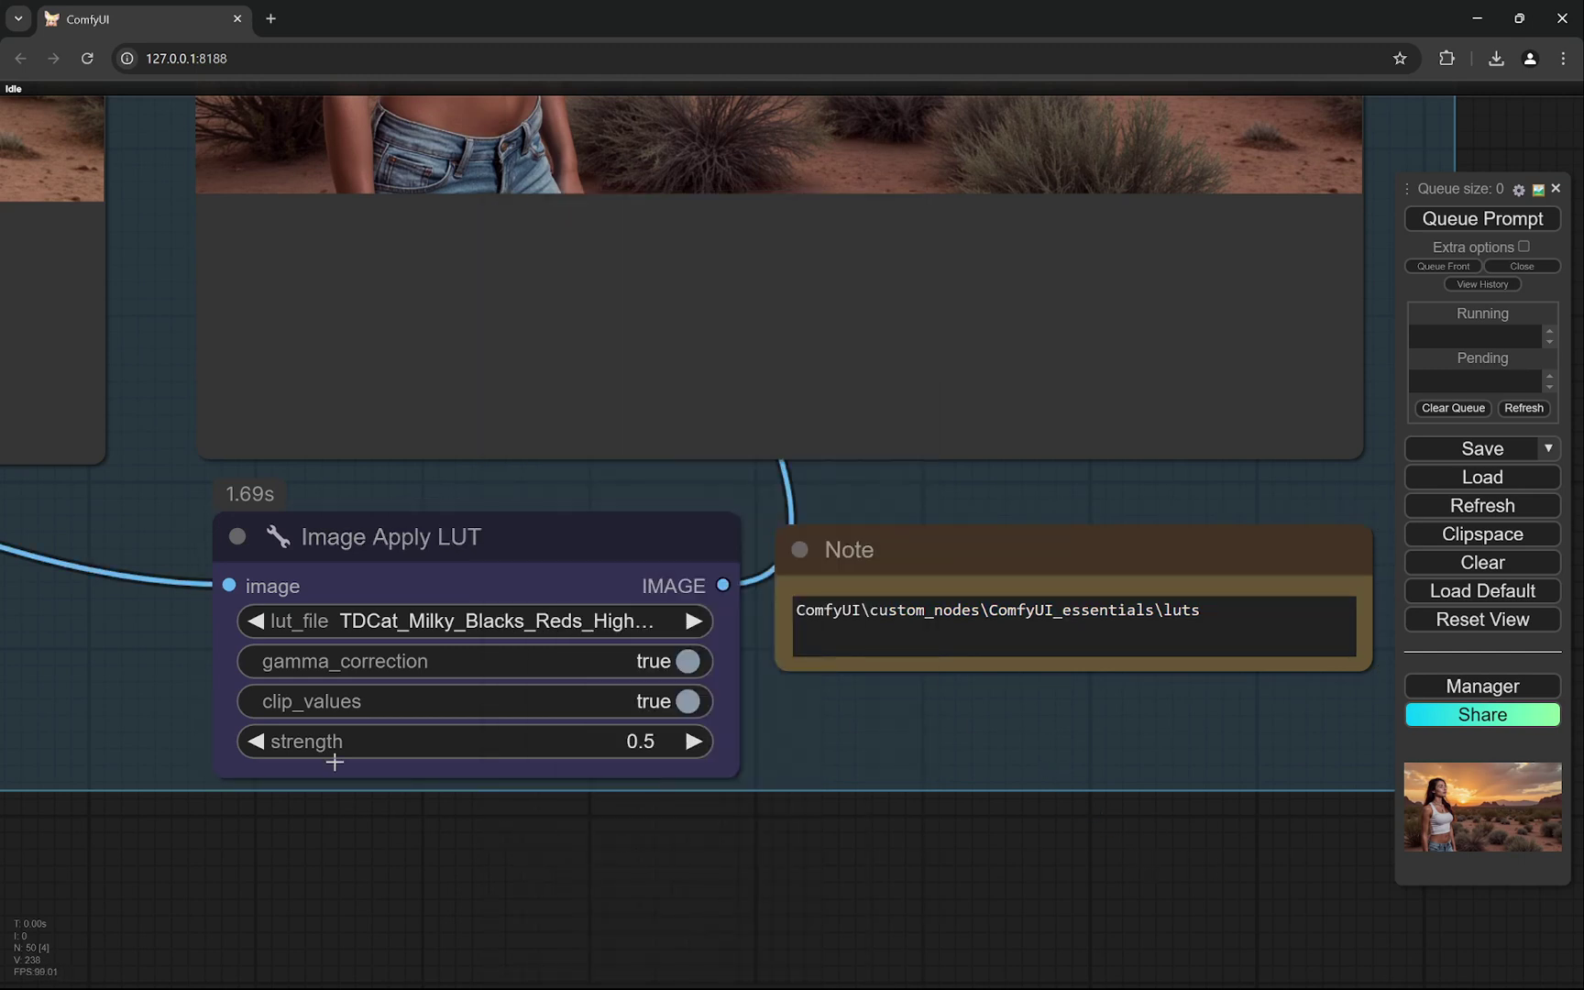
scroll(1231, 842, down, 5)
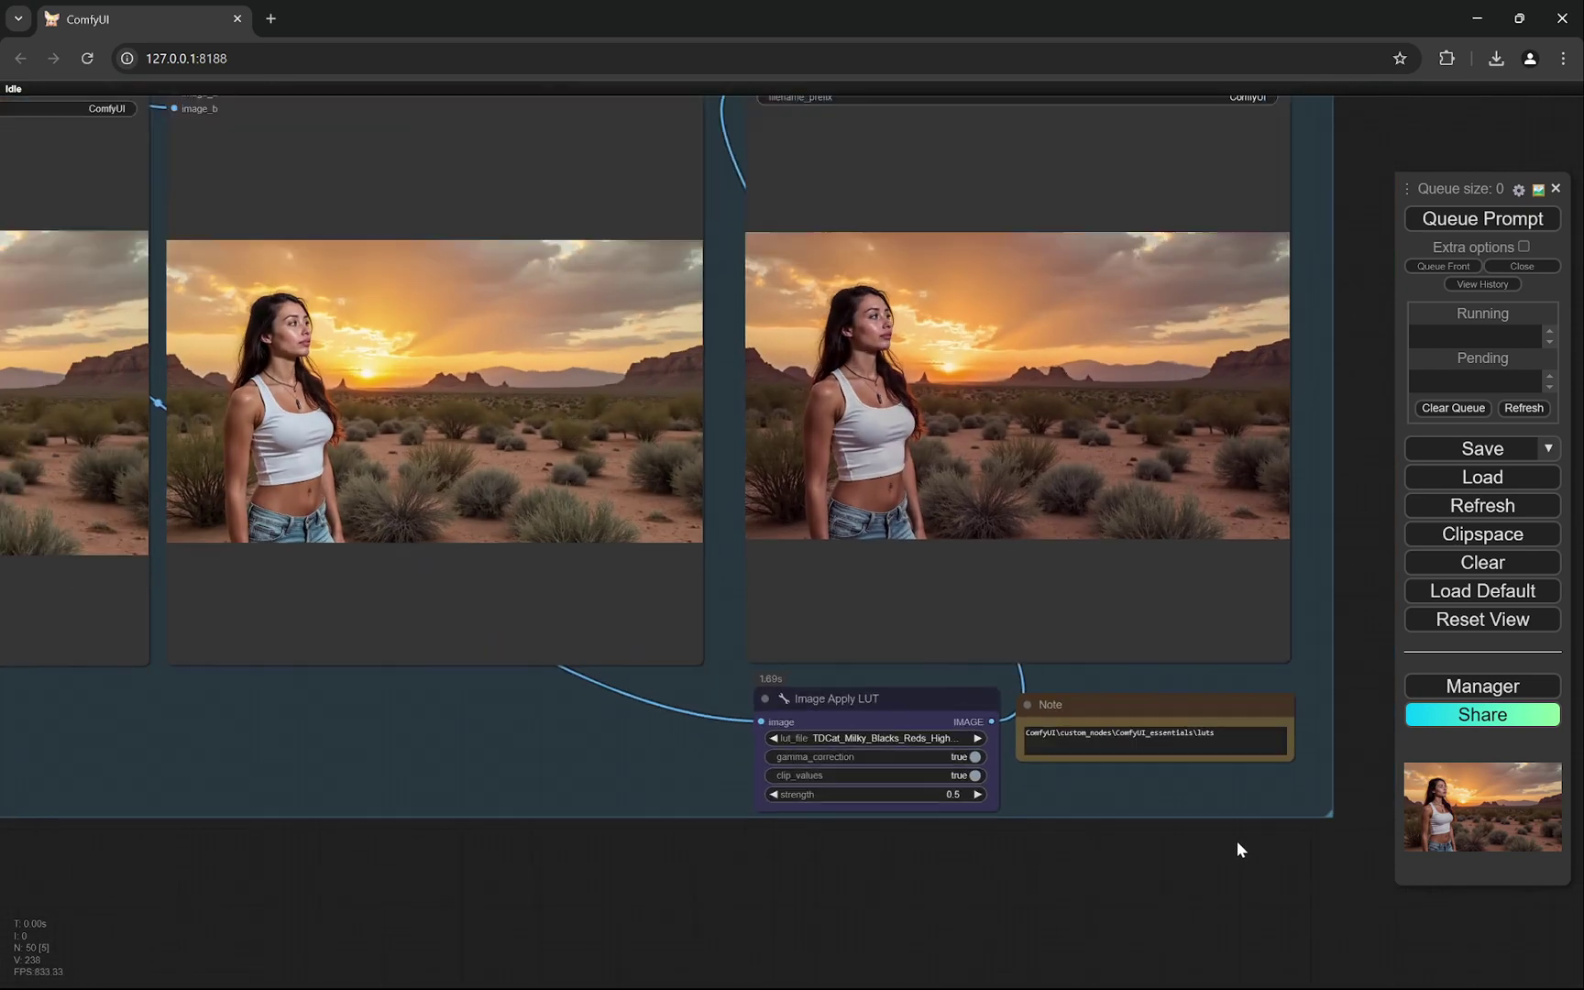
scroll(1228, 534, down, 6)
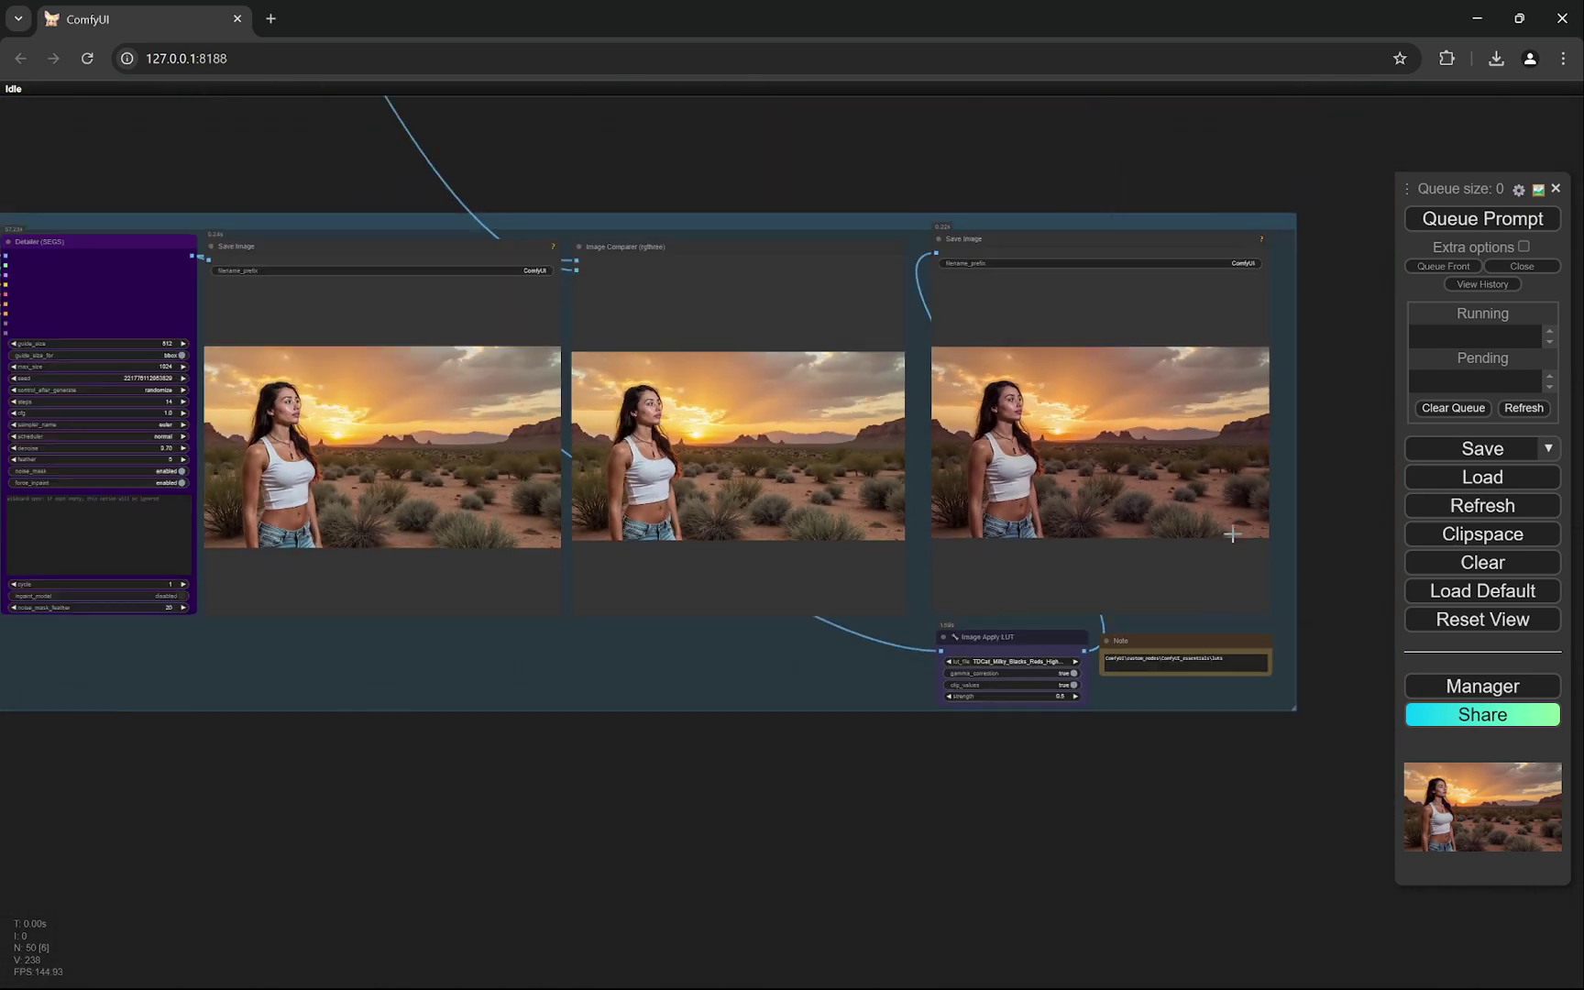
scroll(814, 402, up, 5)
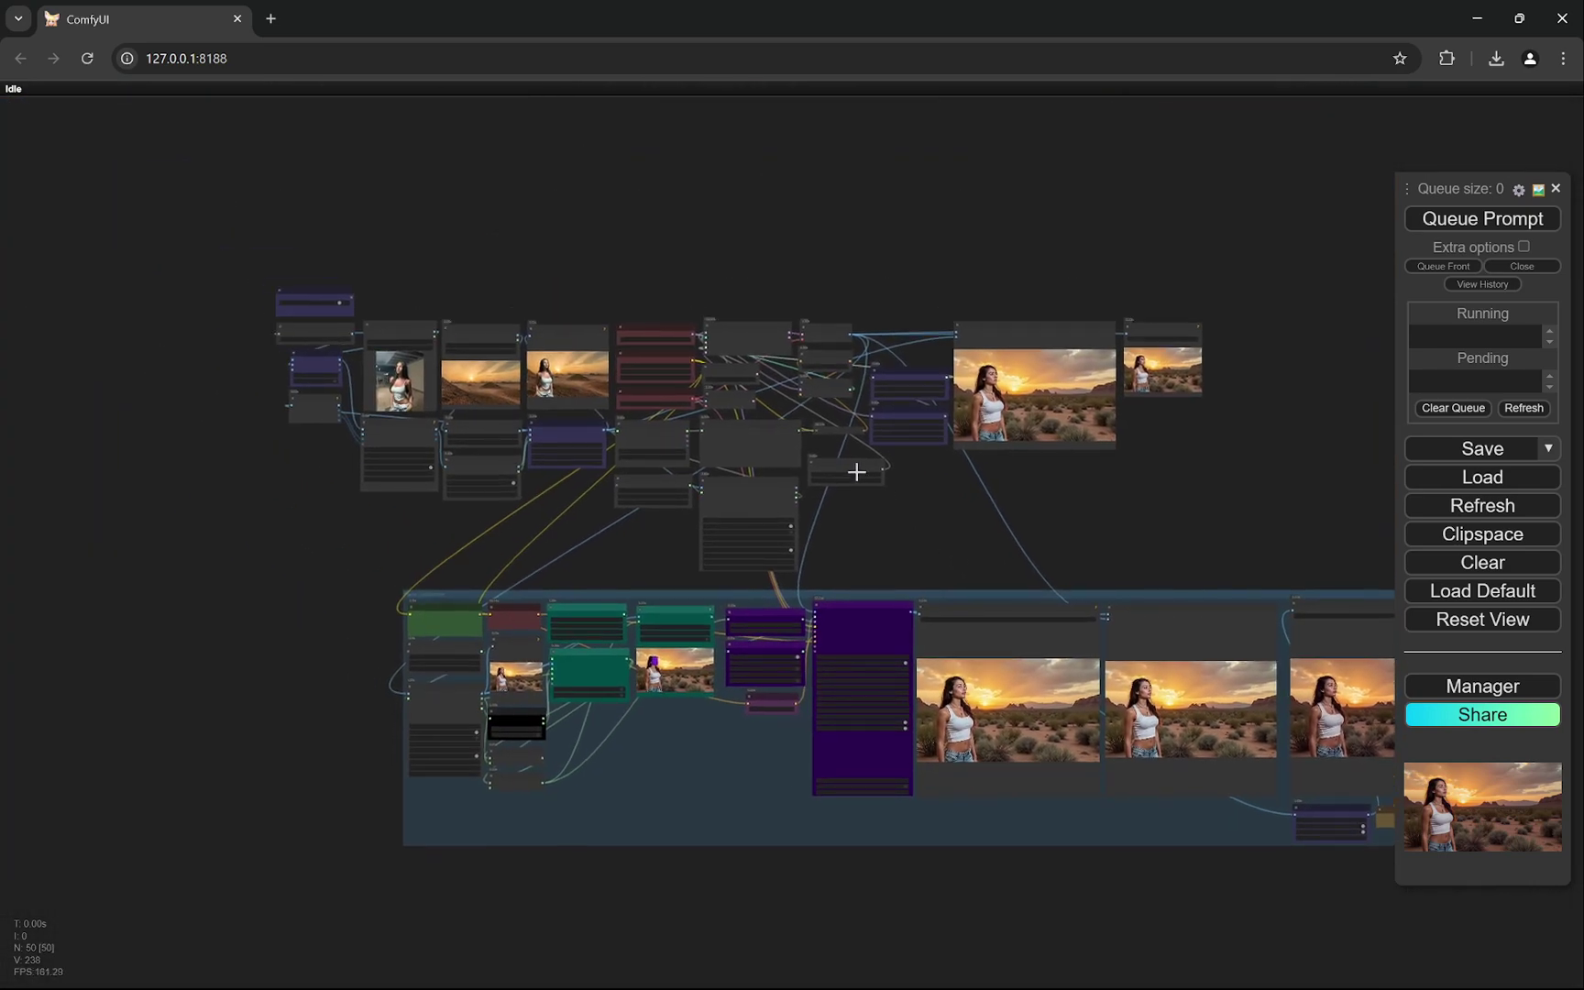
scroll(1097, 597, up, 2)
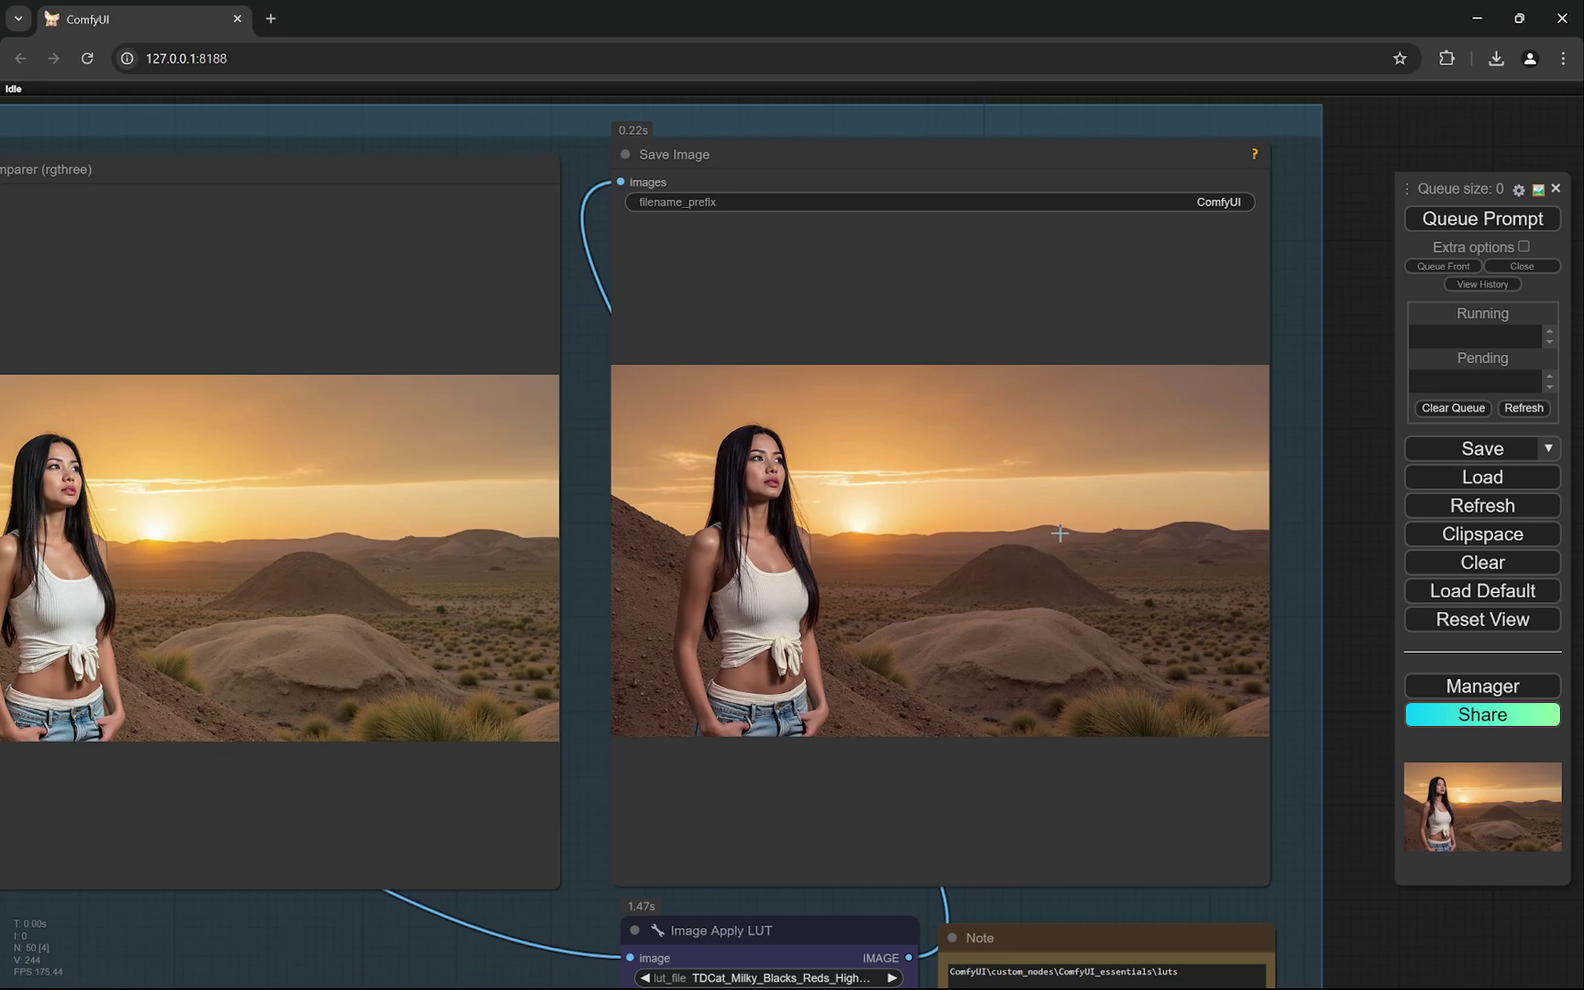
scroll(1273, 455, down, 6)
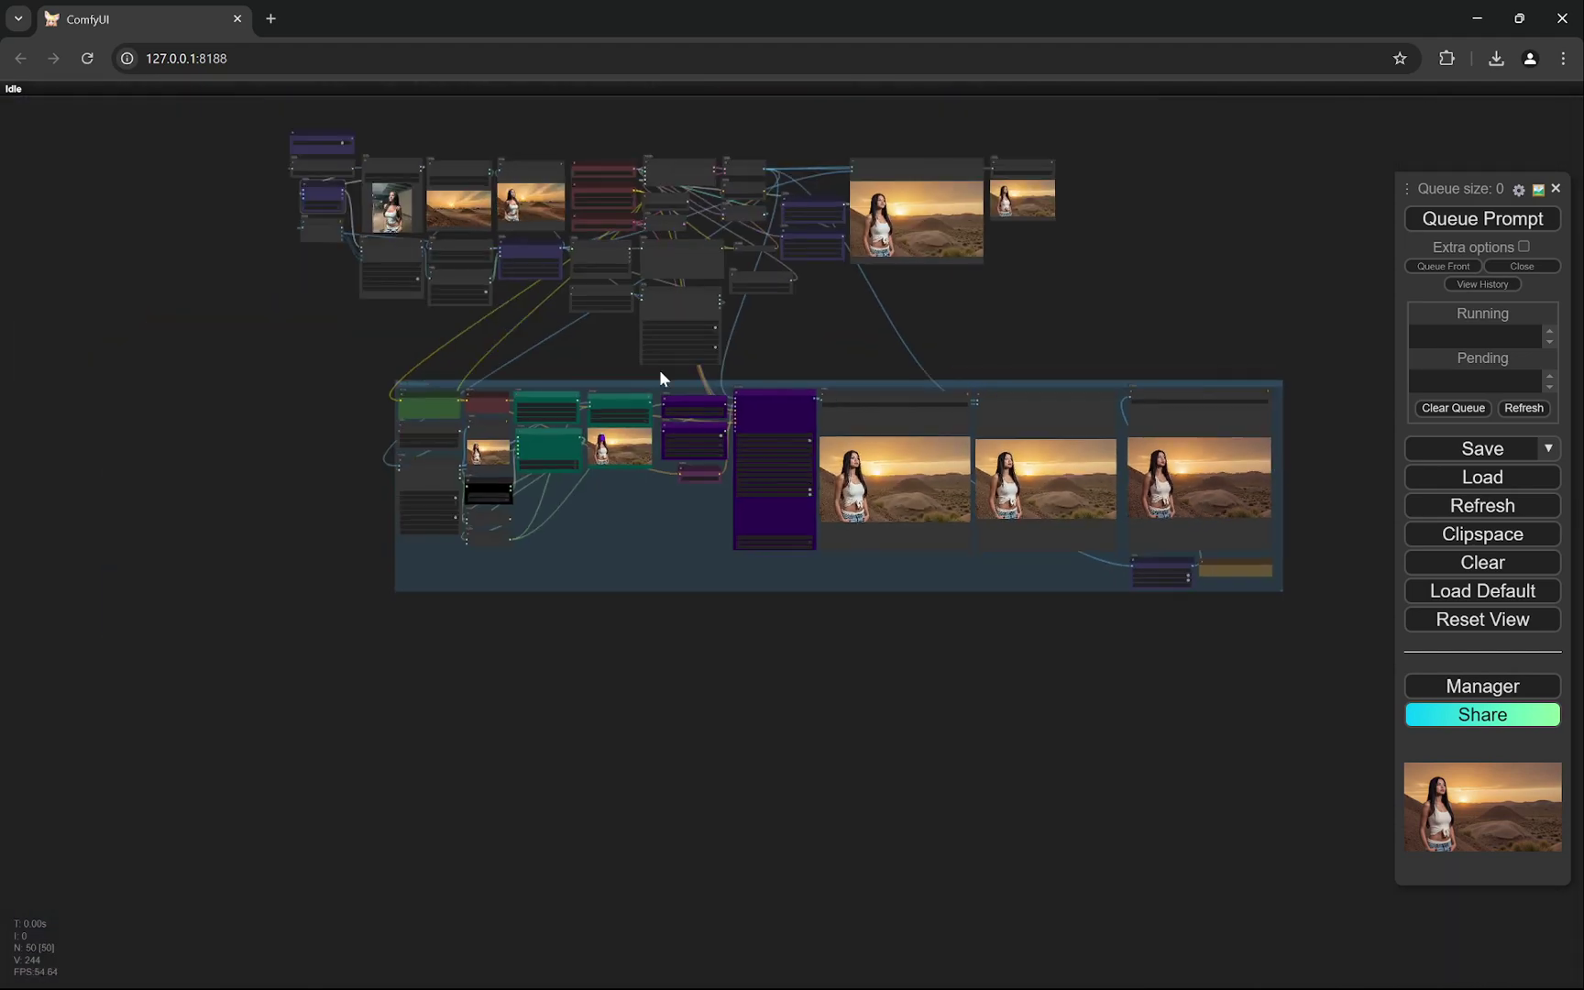
- Zoom into the input image nodes and the model loaders beside them
drag(359, 302, 516, 581)
scroll(516, 580, up, 10)
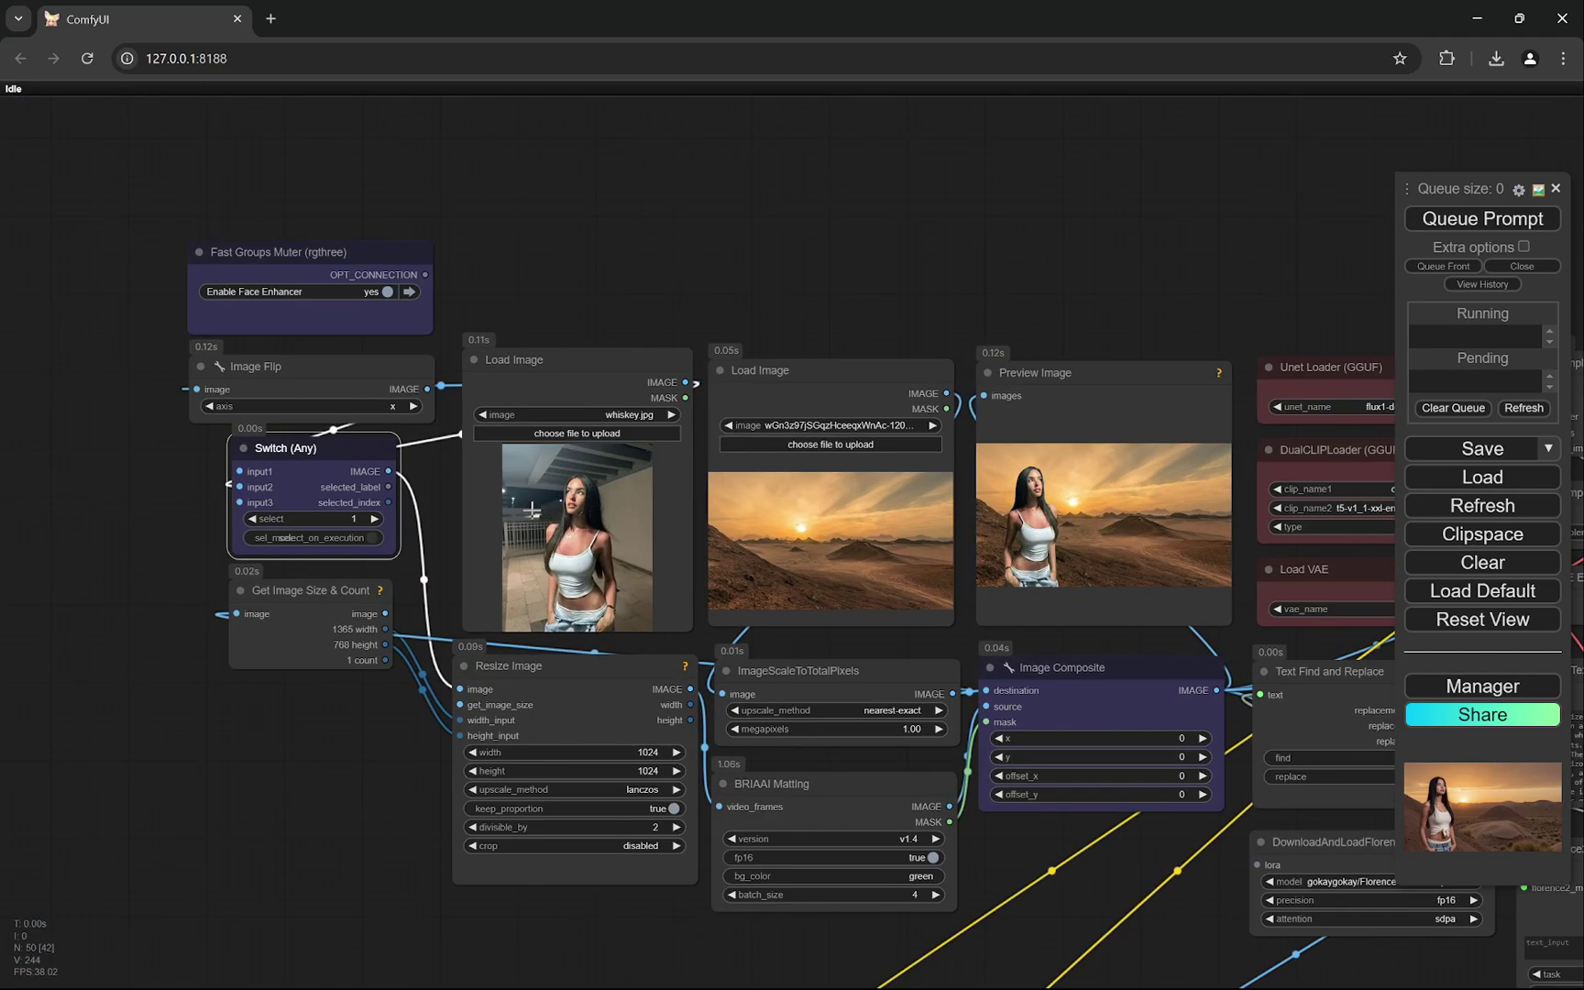
scroll(905, 499, up, 4)
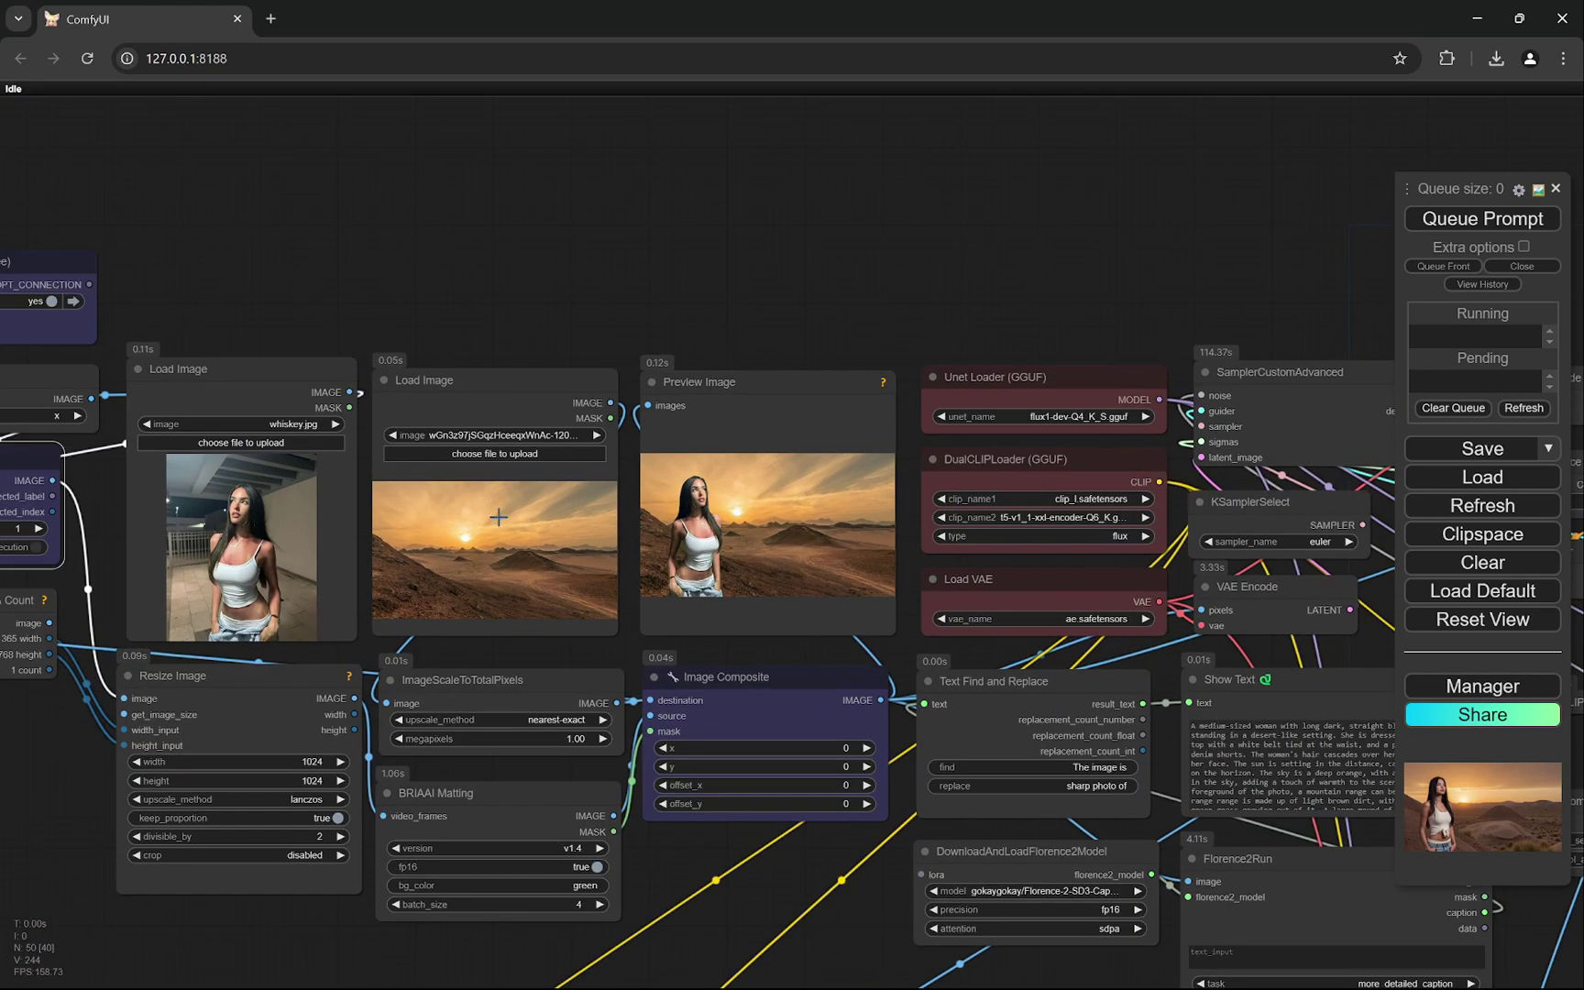
drag(504, 513, 651, 513)
scroll(1143, 517, up, 3)
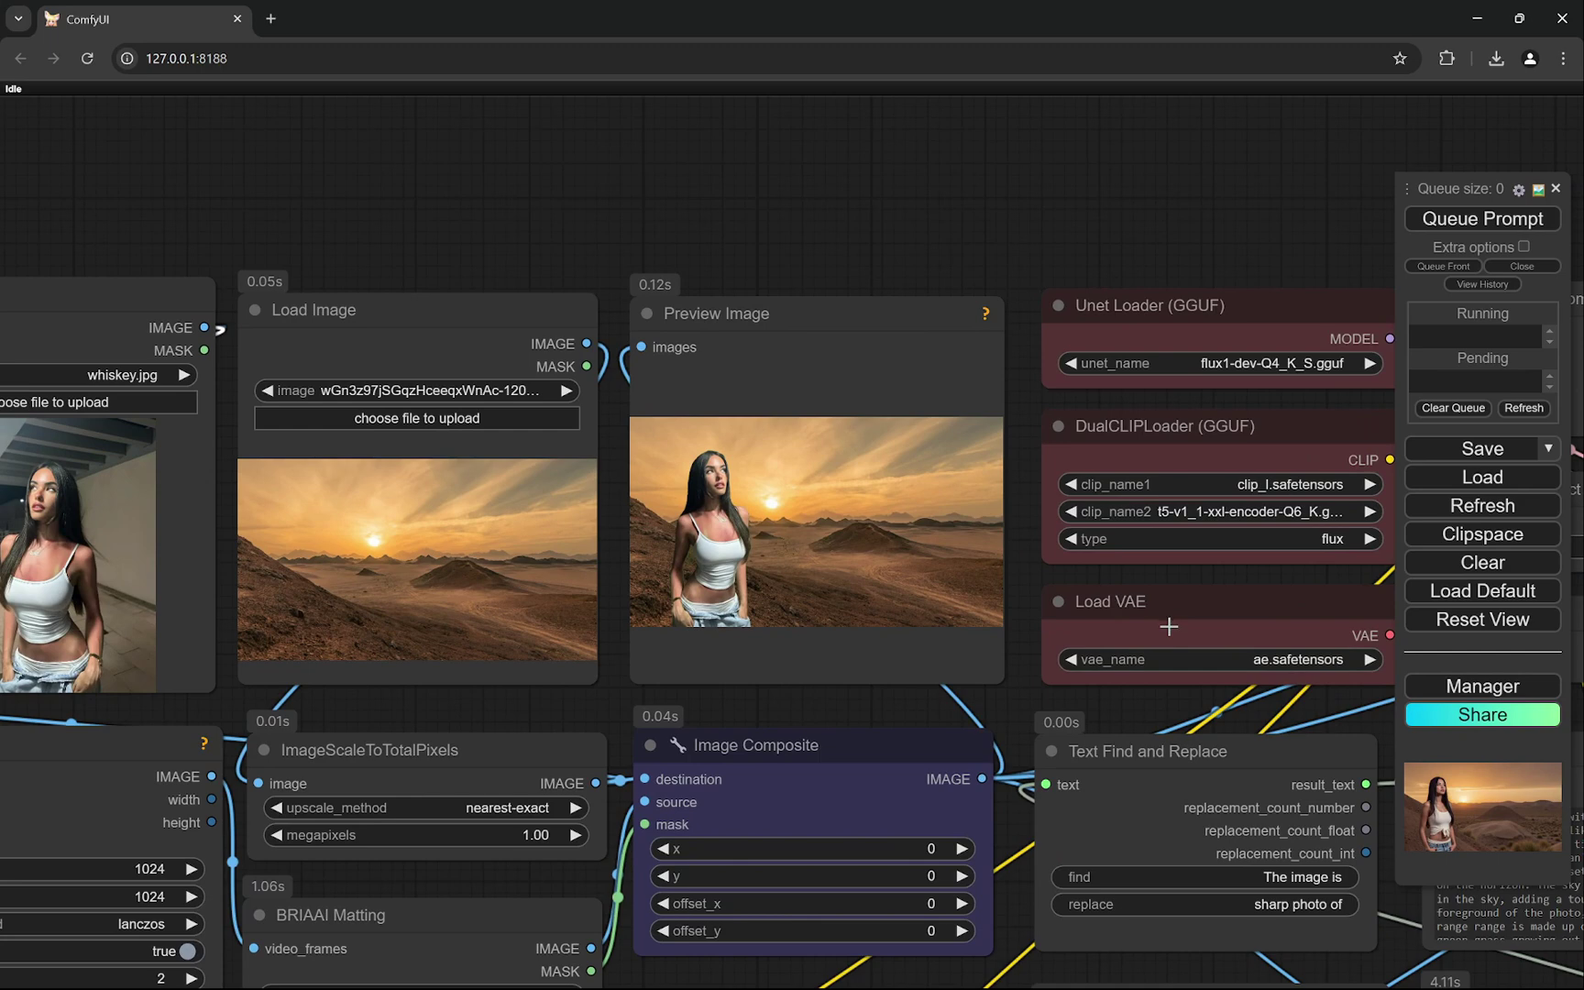
scroll(1154, 463, down, 6)
scroll(662, 478, up, 2)
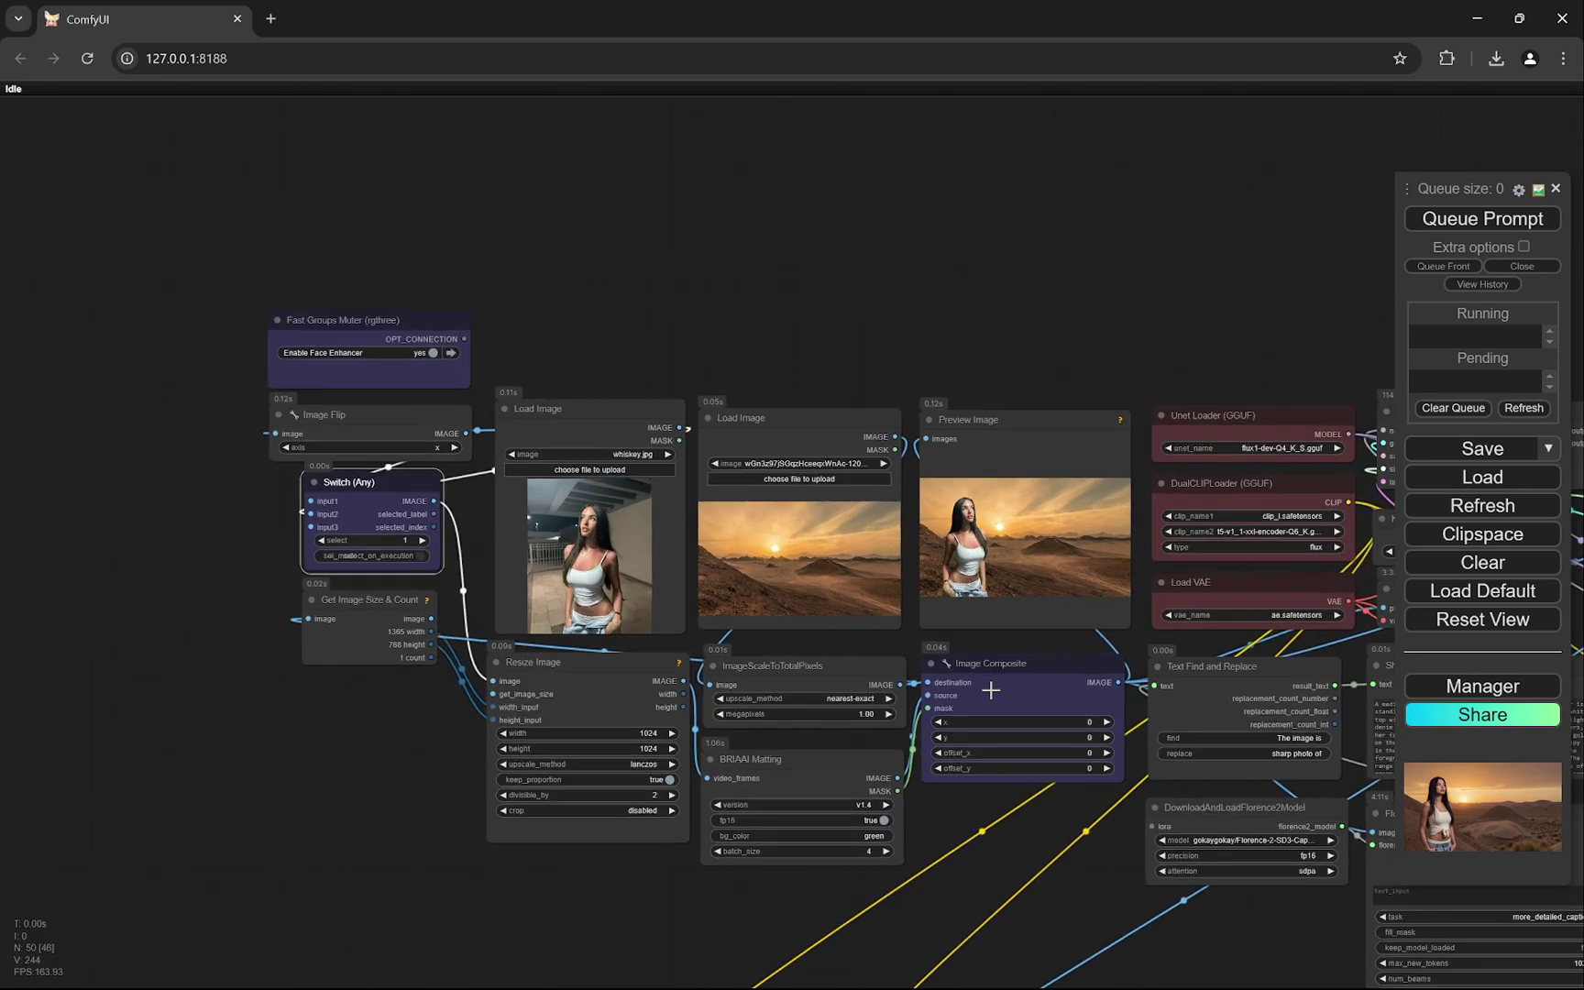
scroll(993, 692, up, 2)
scroll(993, 693, down, 2)
scroll(995, 697, up, 1)
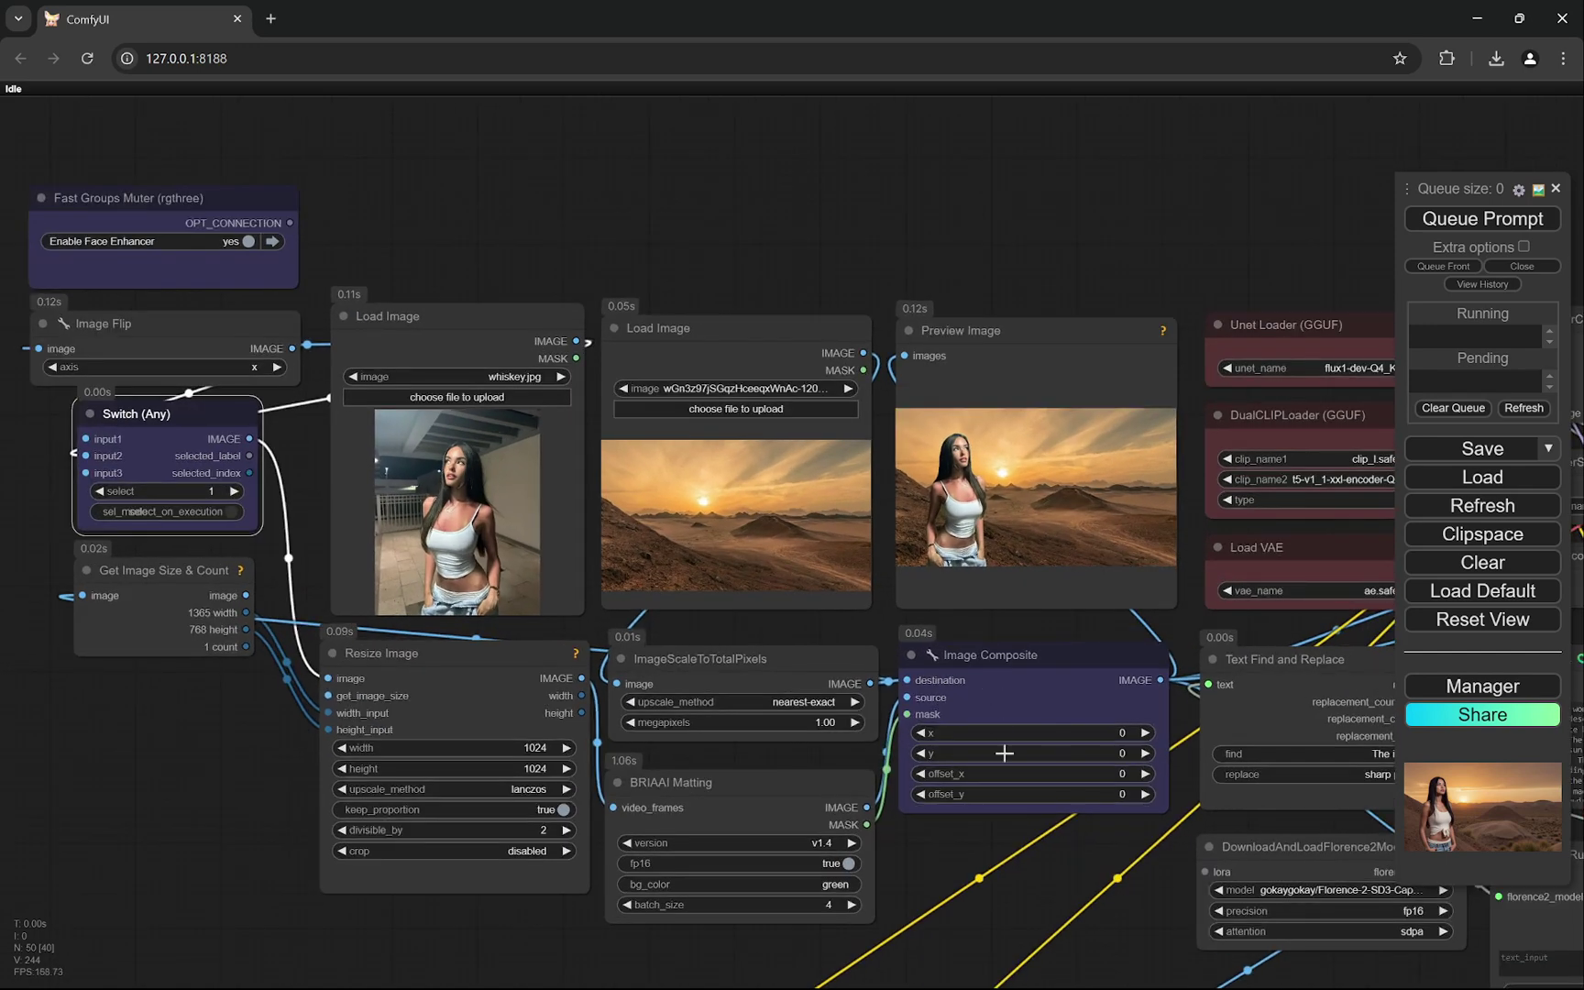
- Deselect the Switch node and pan up to Fast Groups Muter above the Load Image nodes
click(970, 848)
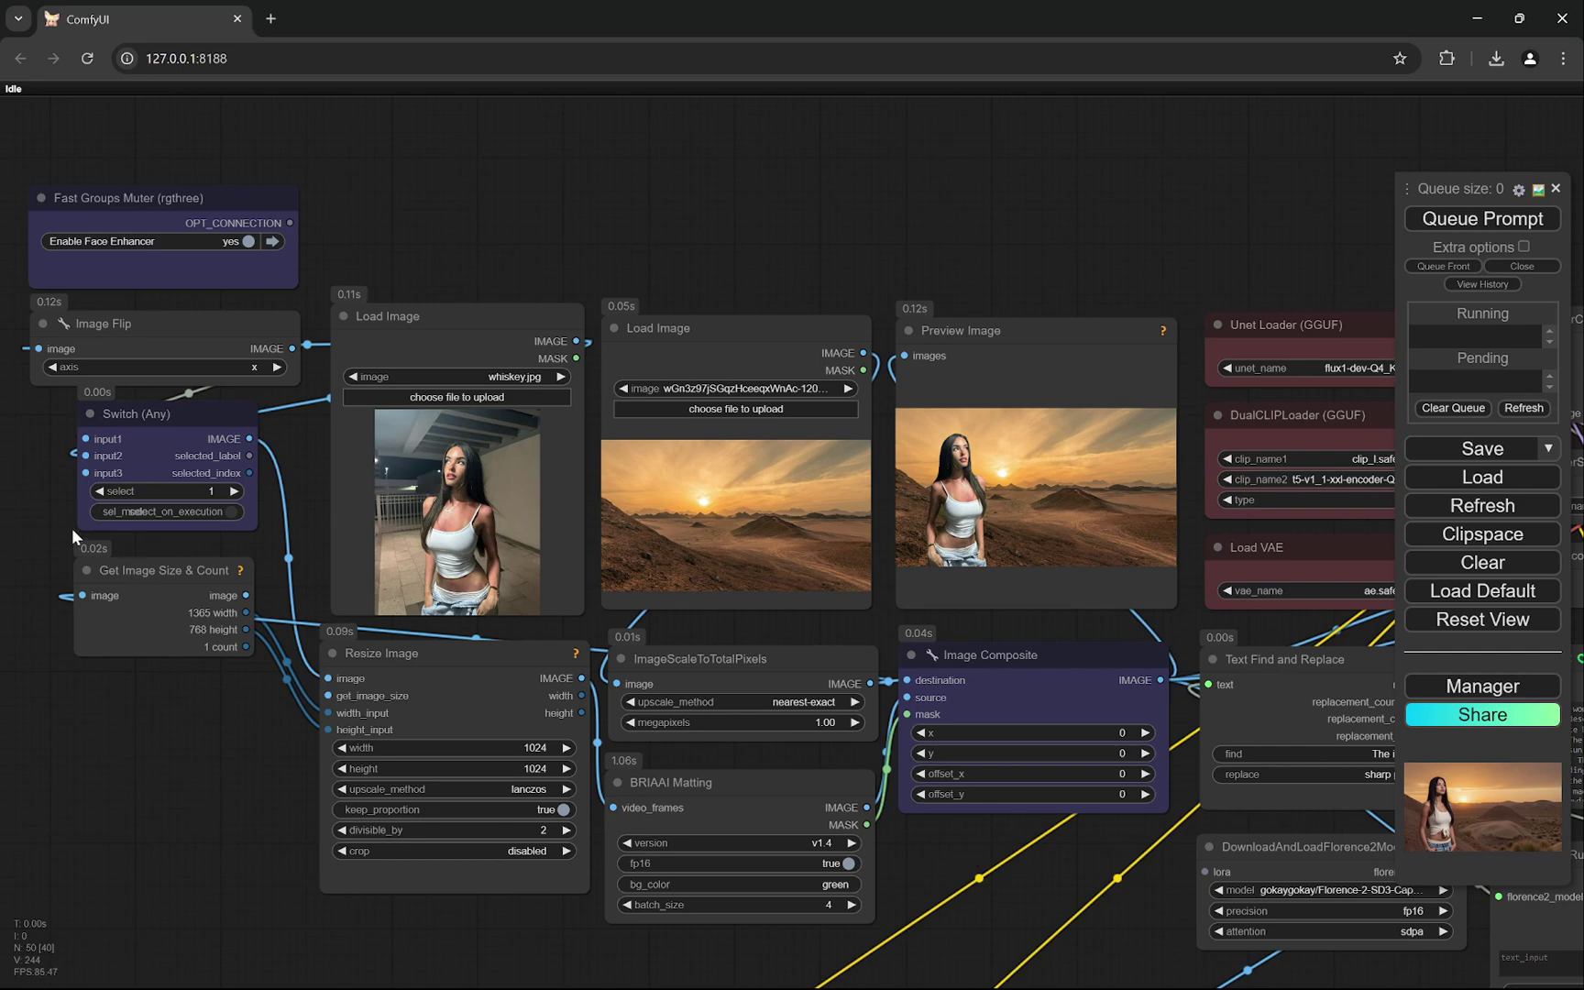
scroll(39, 508, up, 2)
drag(40, 508, 93, 570)
scroll(117, 595, up, 2)
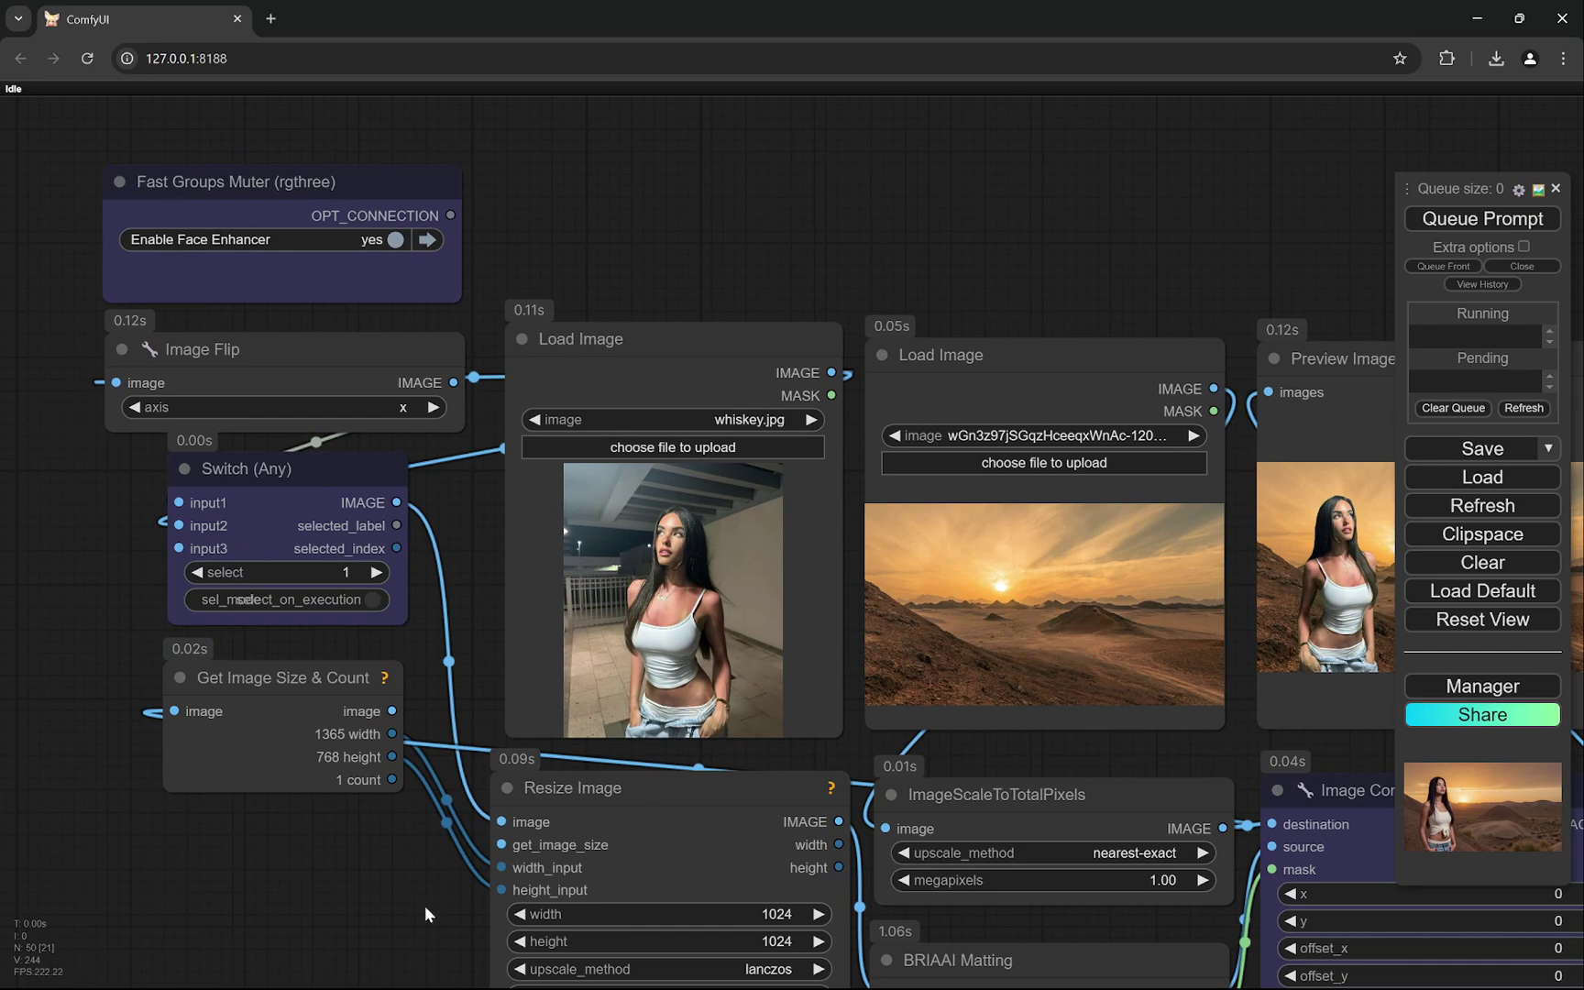
drag(1085, 615, 1009, 472)
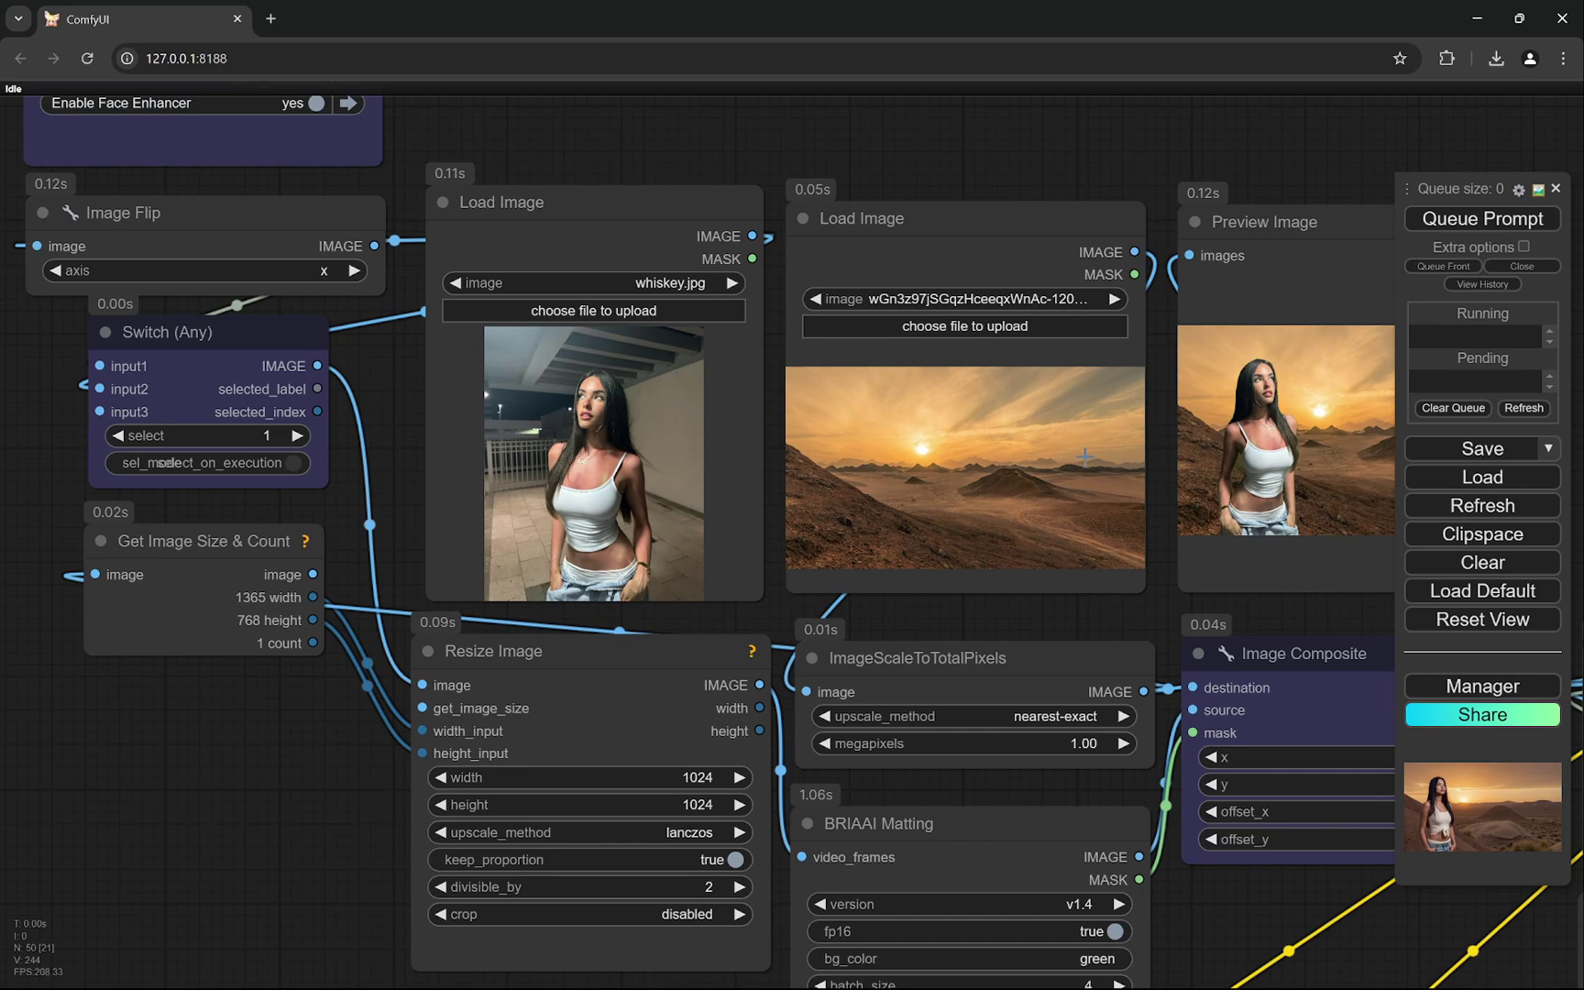
scroll(1085, 456, down, 1)
scroll(1033, 447, up, 1)
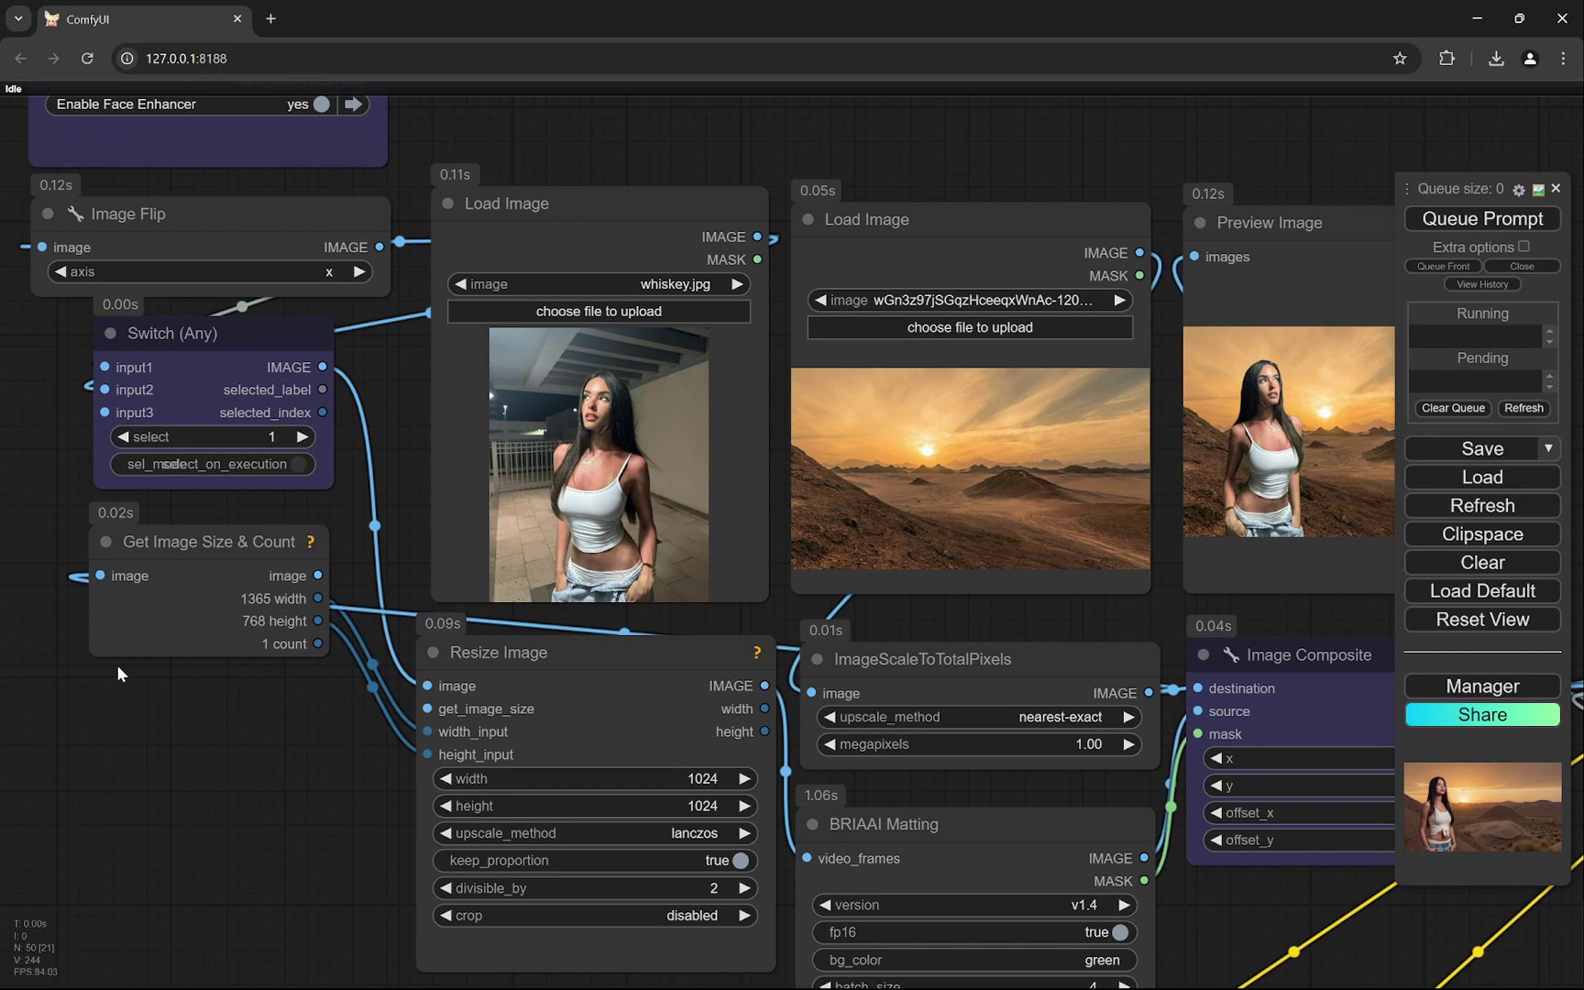
drag(117, 670, 229, 786)
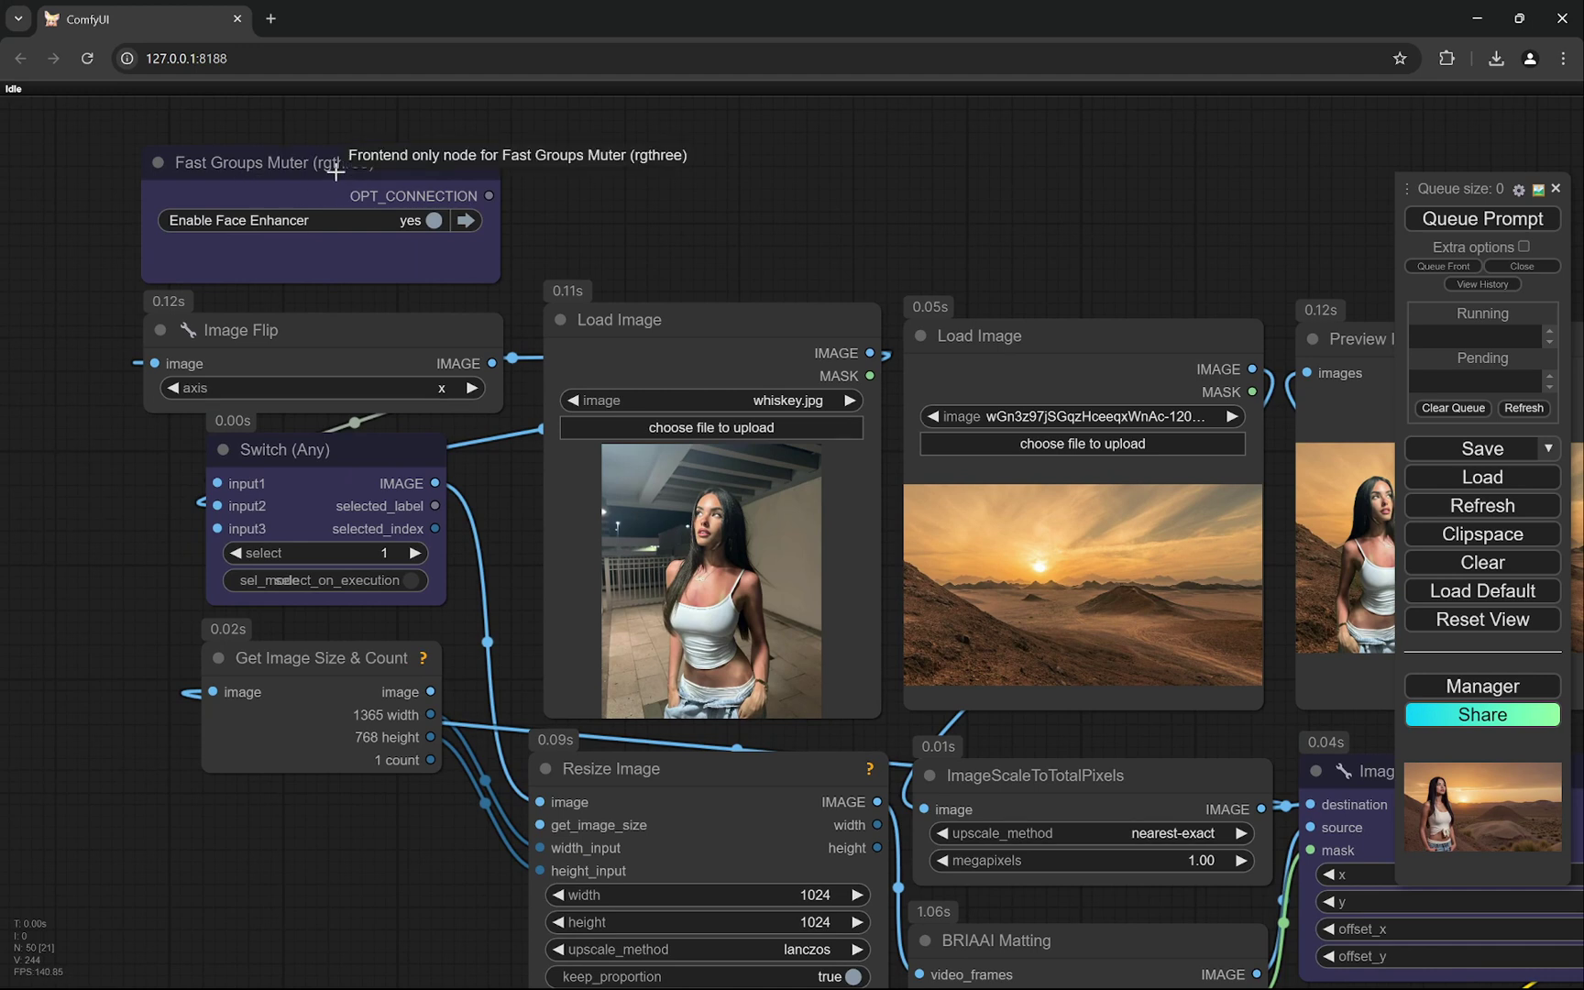
click(434, 221)
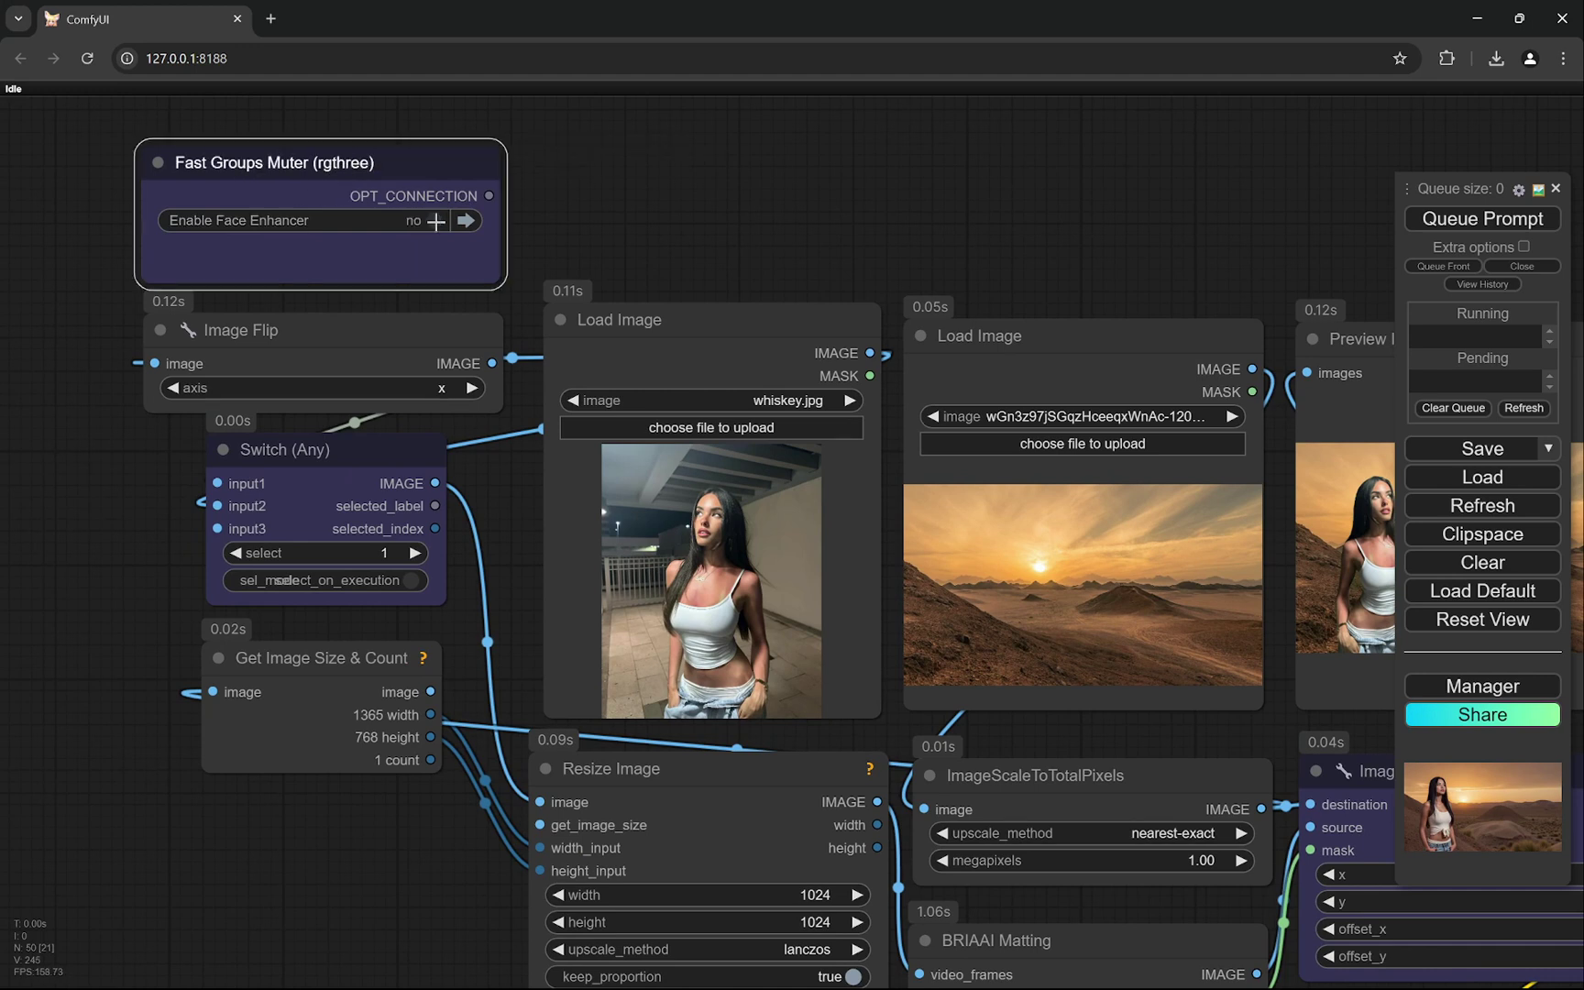
click(437, 221)
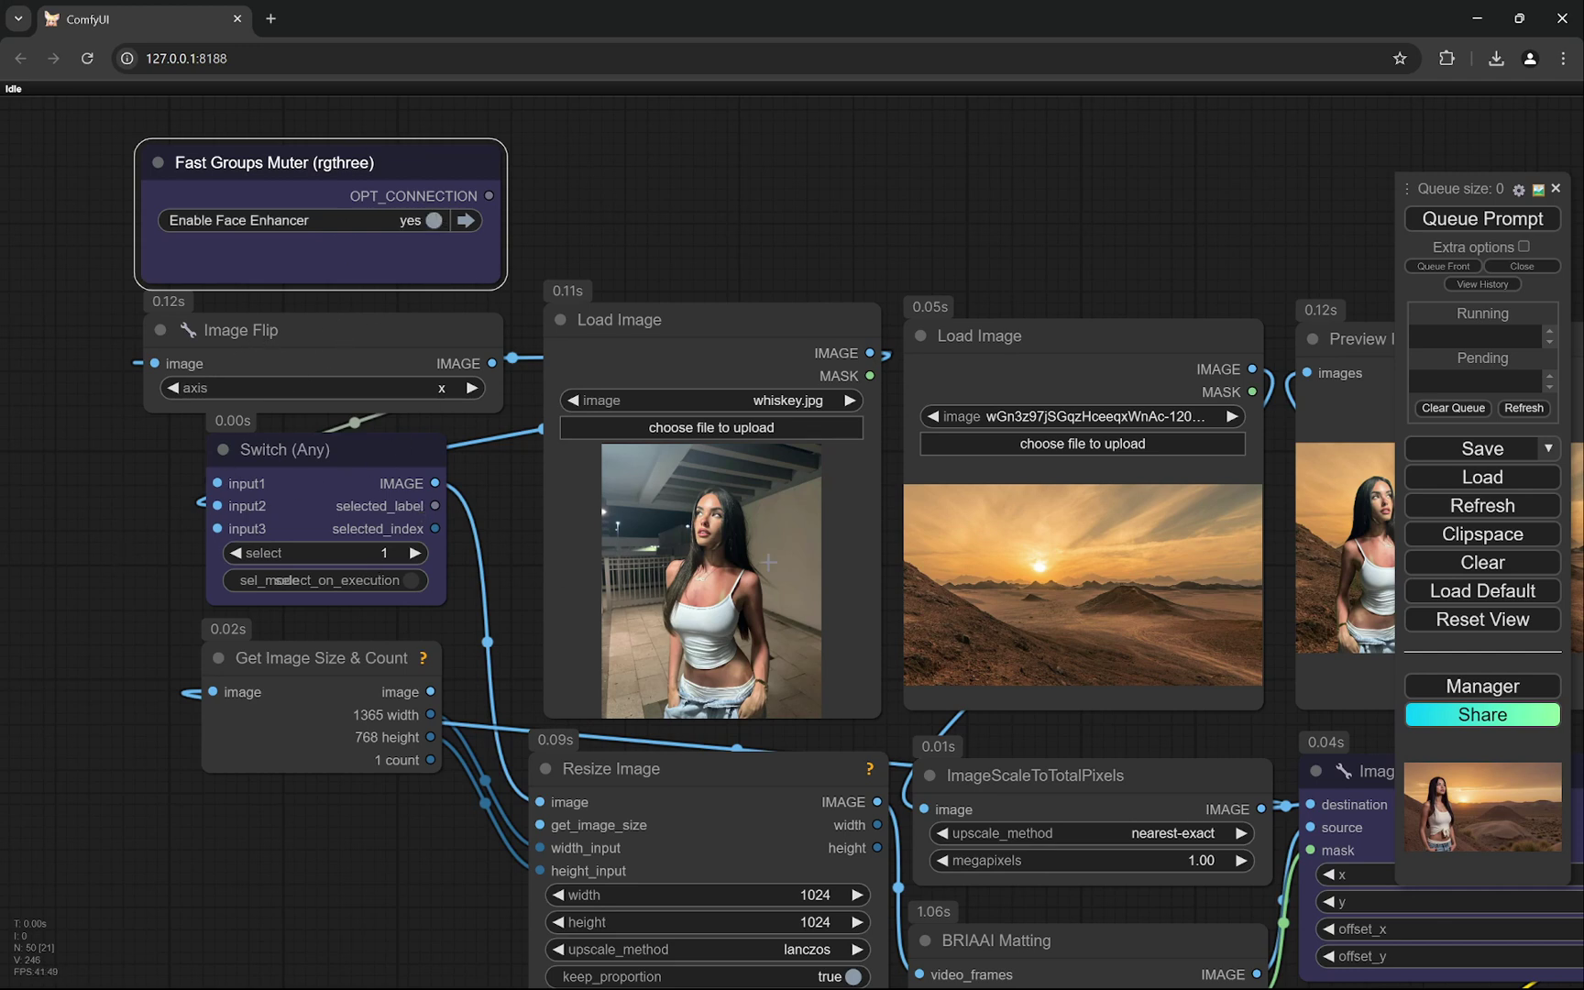
drag(1064, 570, 816, 537)
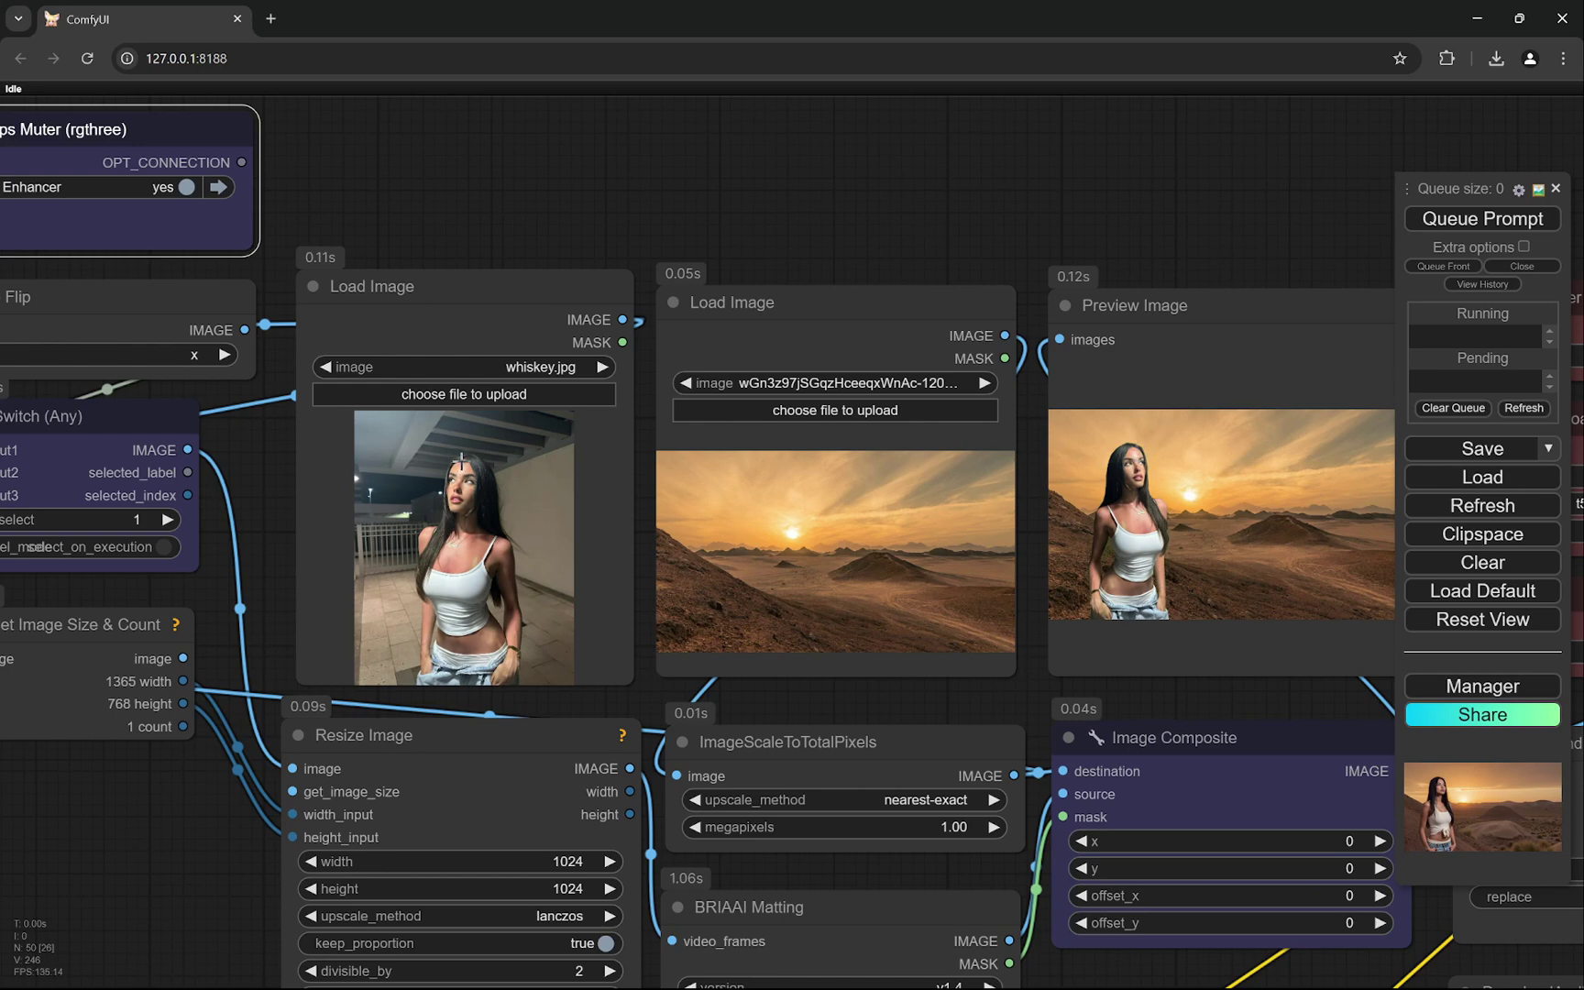
drag(259, 498, 296, 496)
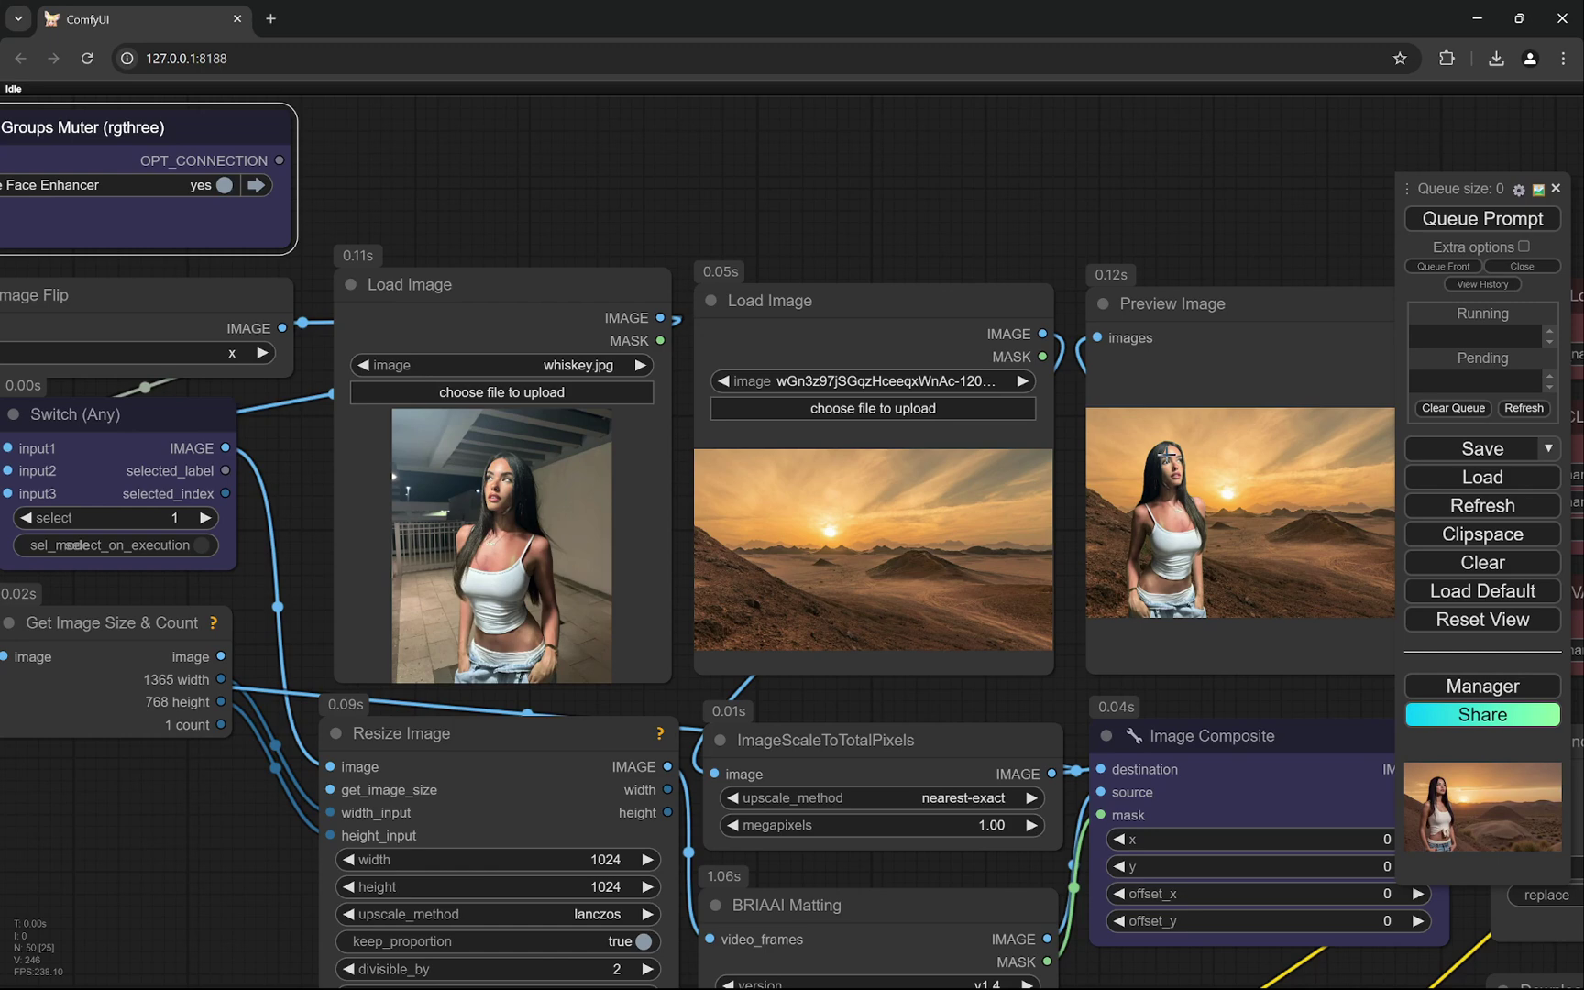
scroll(1256, 554, down, 4)
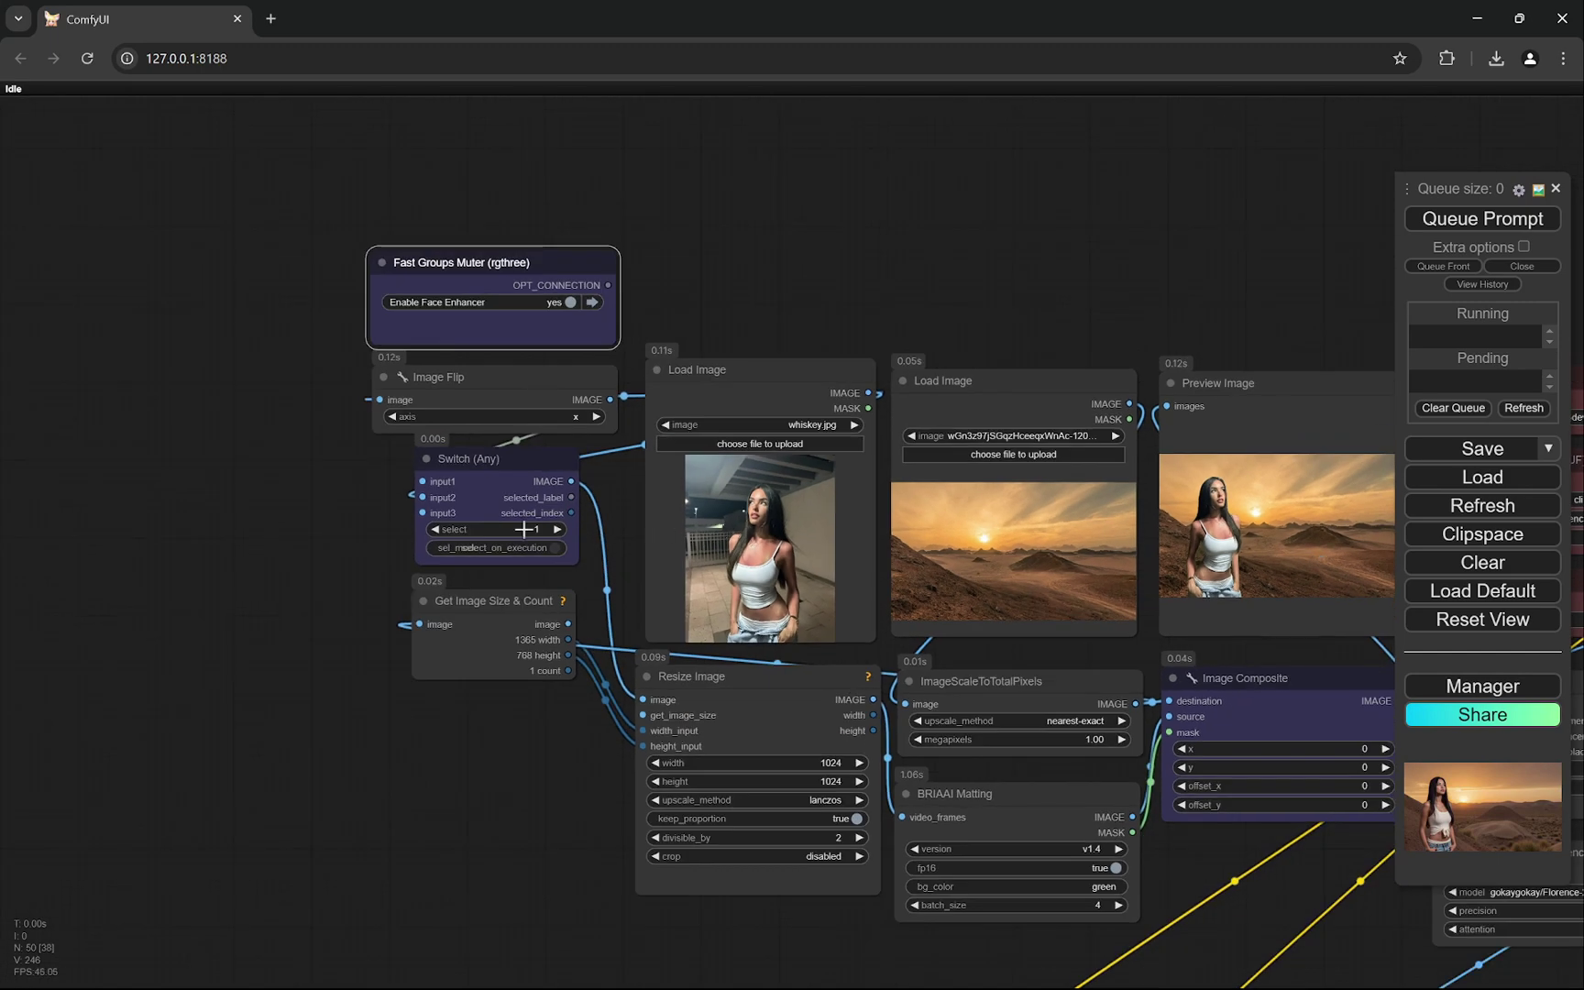
scroll(543, 532, up, 6)
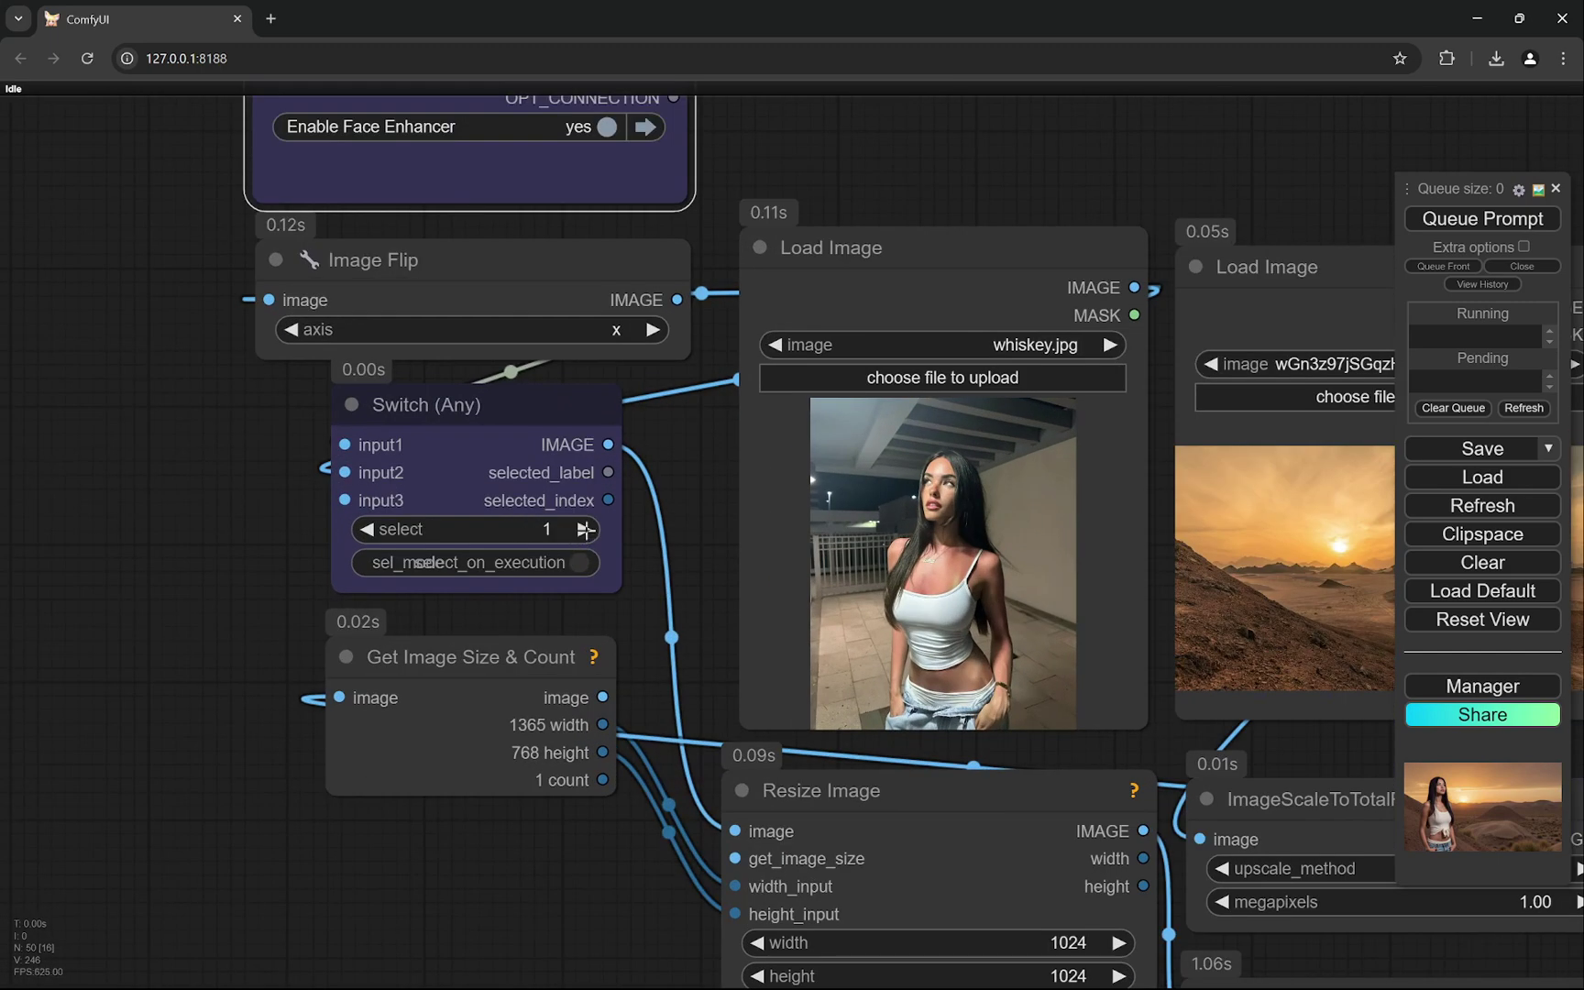
click(583, 530)
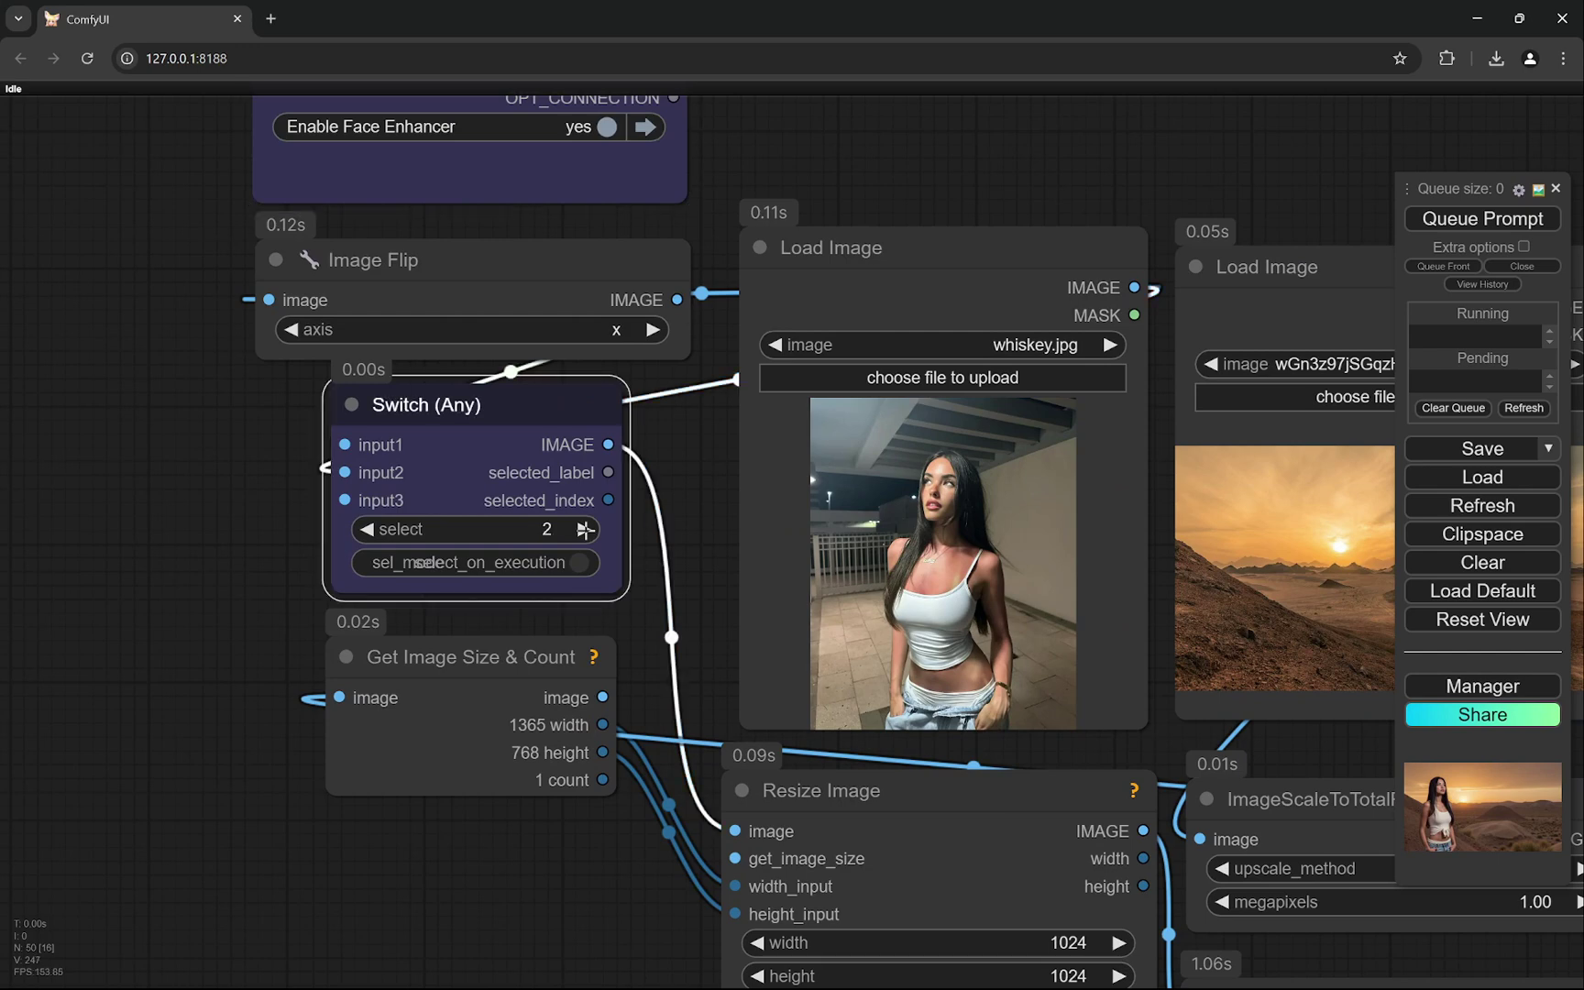
click(366, 530)
scroll(224, 570, down, 4)
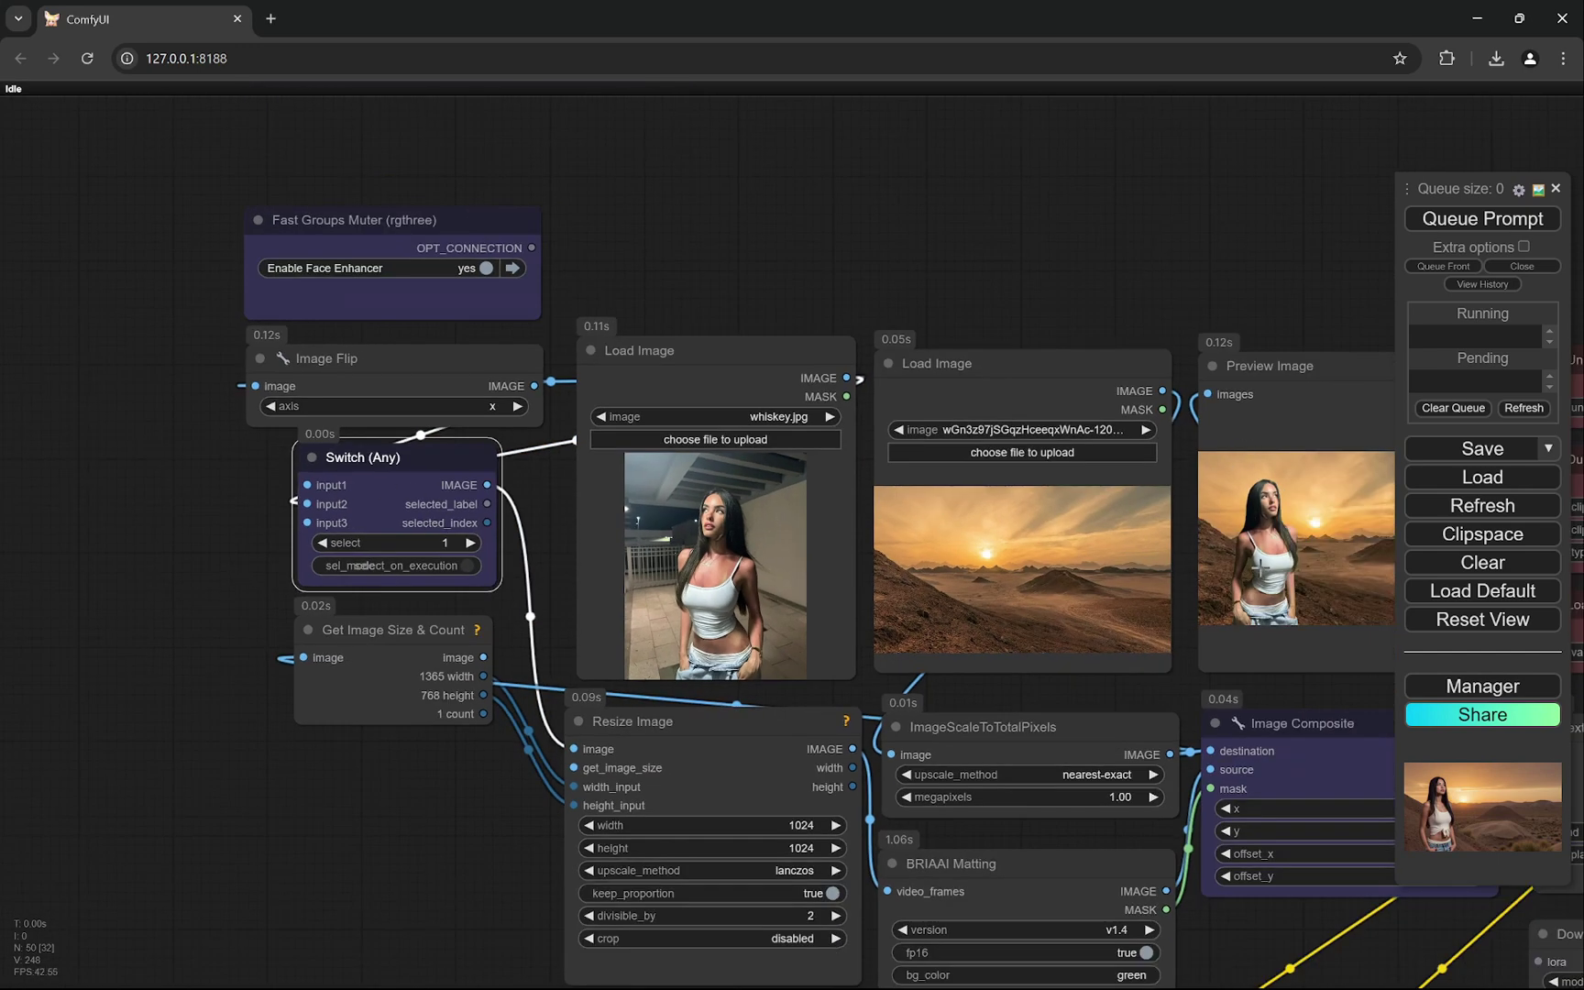
drag(1273, 554, 623, 752)
scroll(578, 767, up, 4)
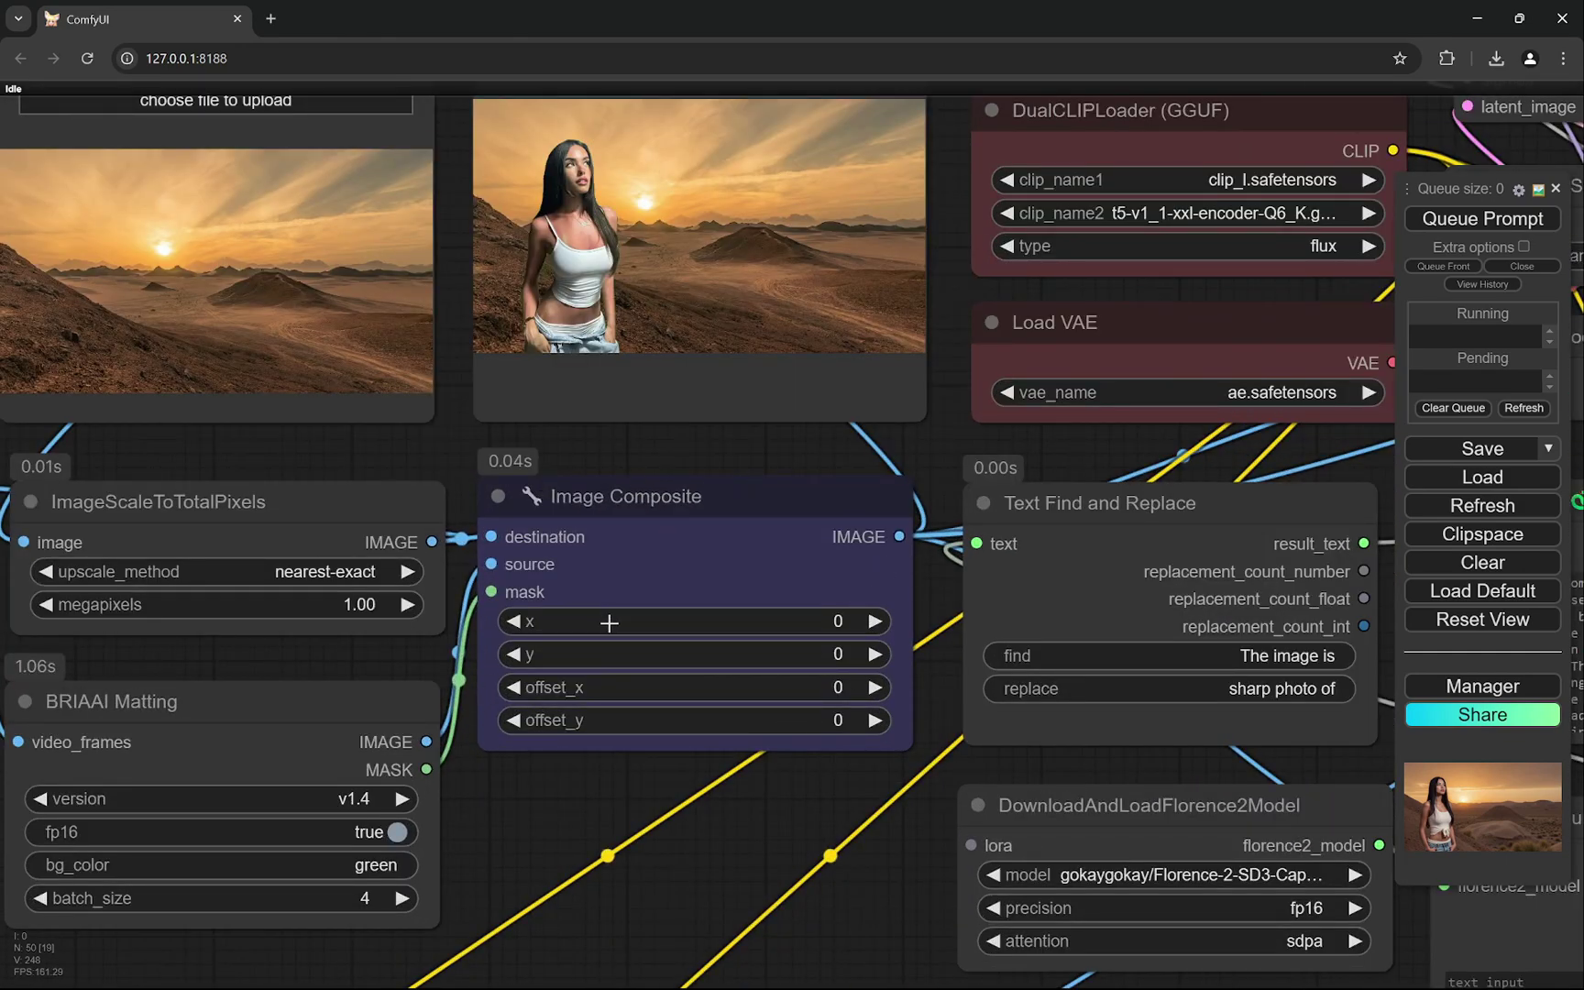
- Zoom out and pan left until the Image Comparer (rgthree) with the refined portrait shows
scroll(605, 734, down, 2)
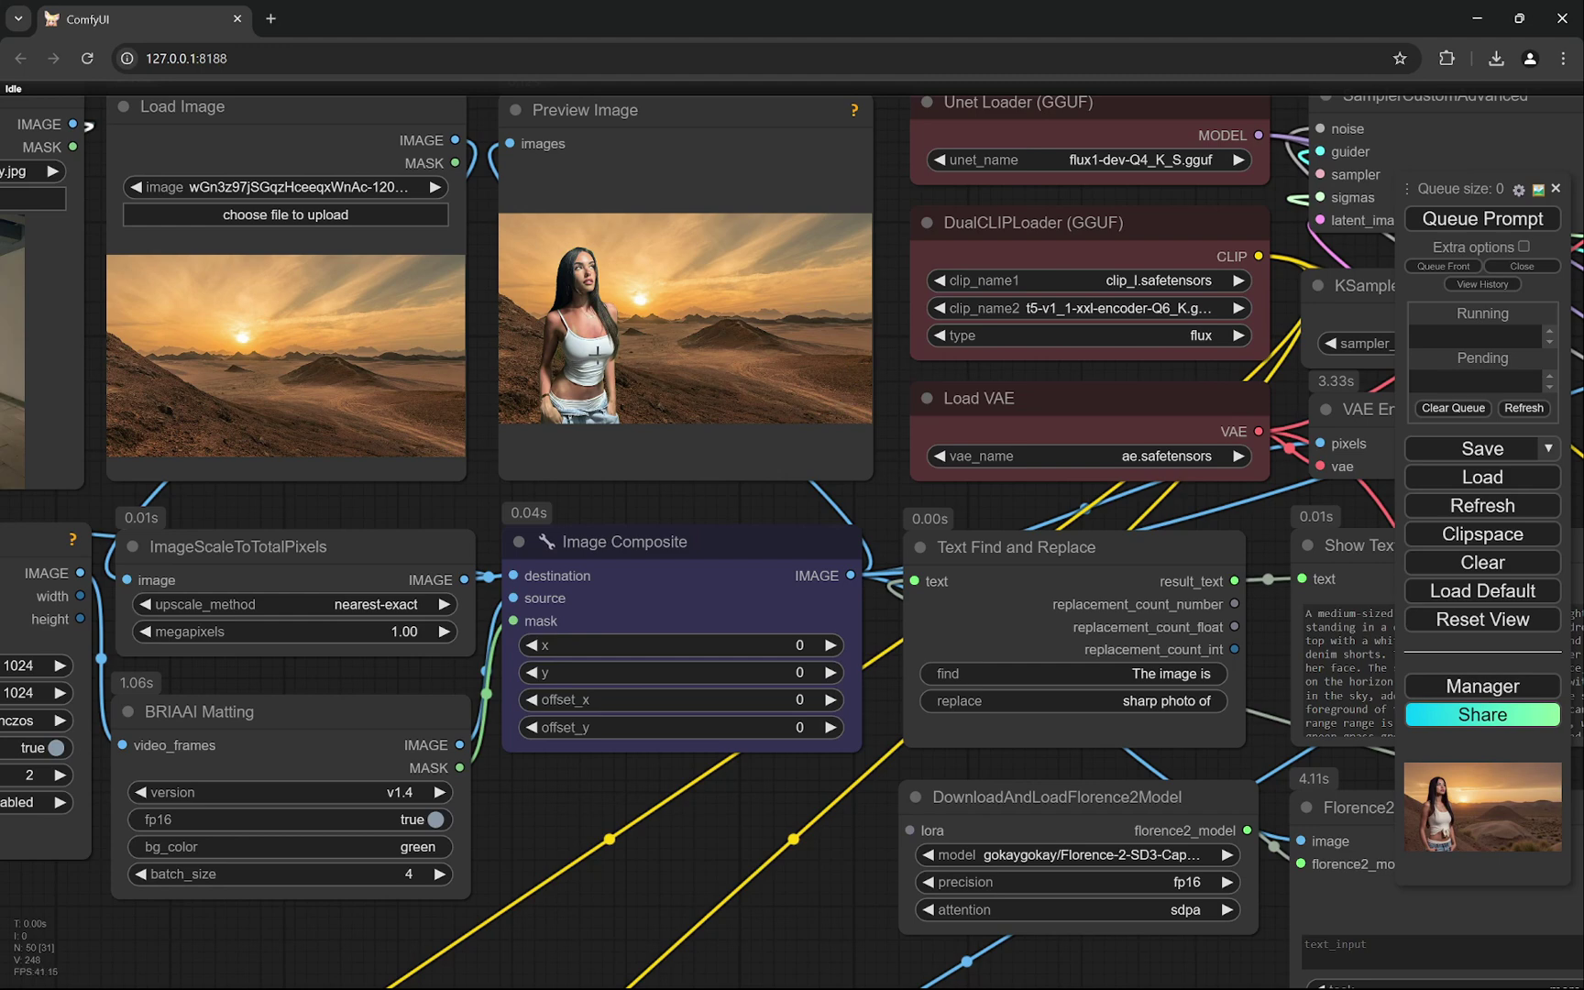
scroll(738, 355, down, 8)
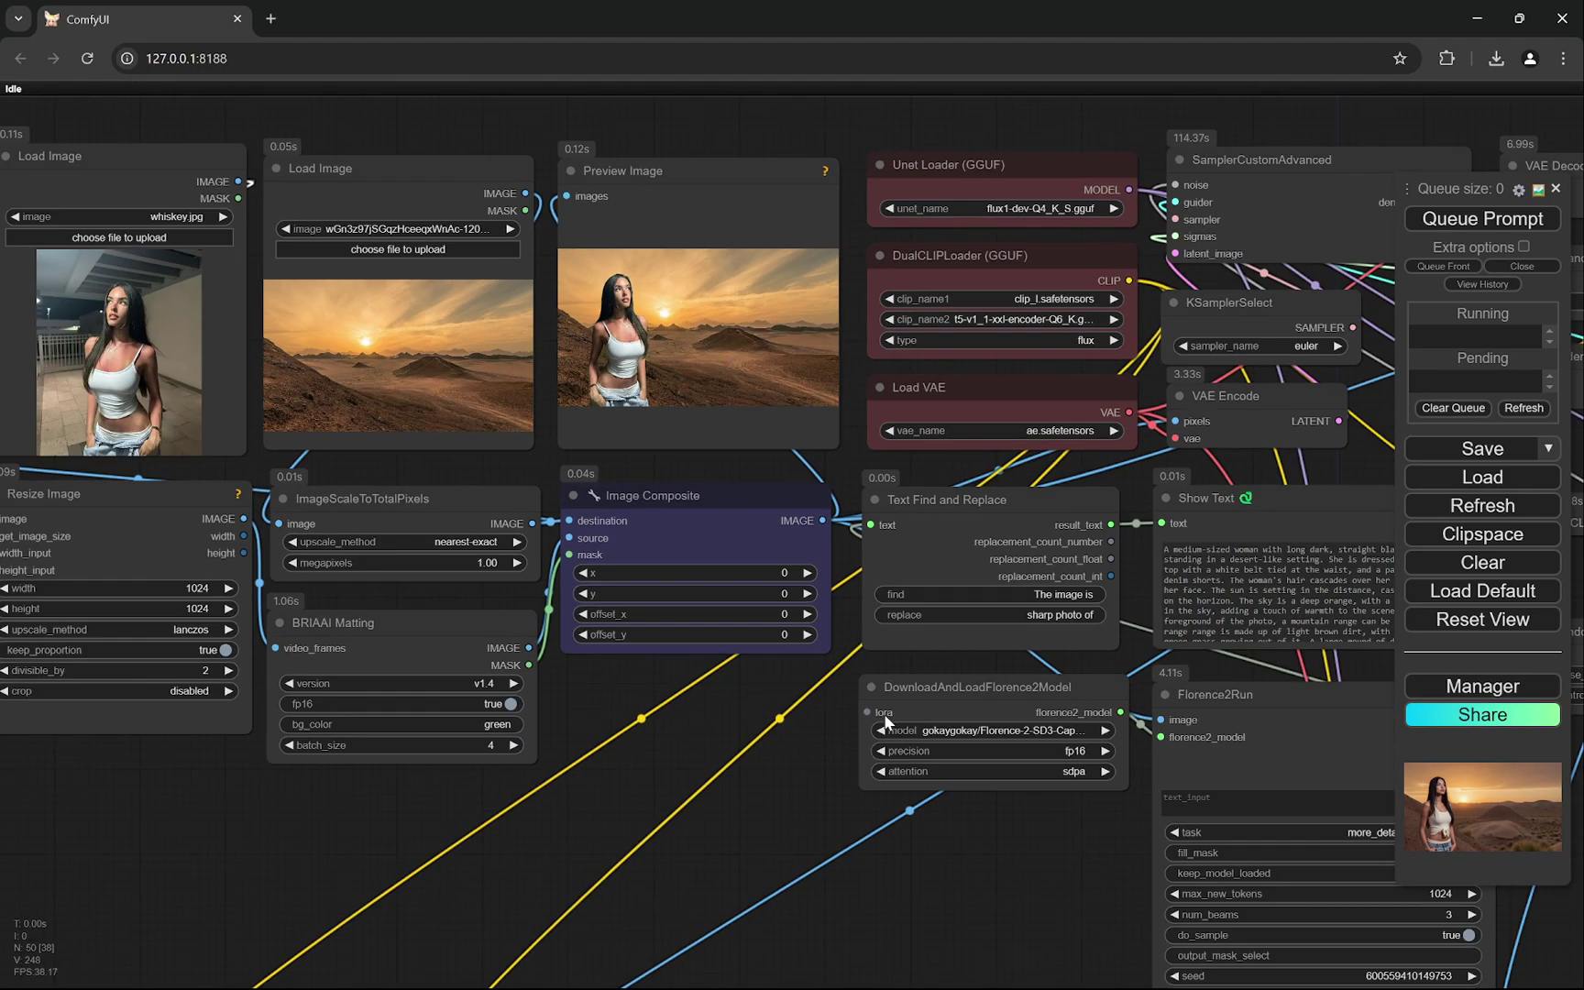
scroll(1065, 867, up, 5)
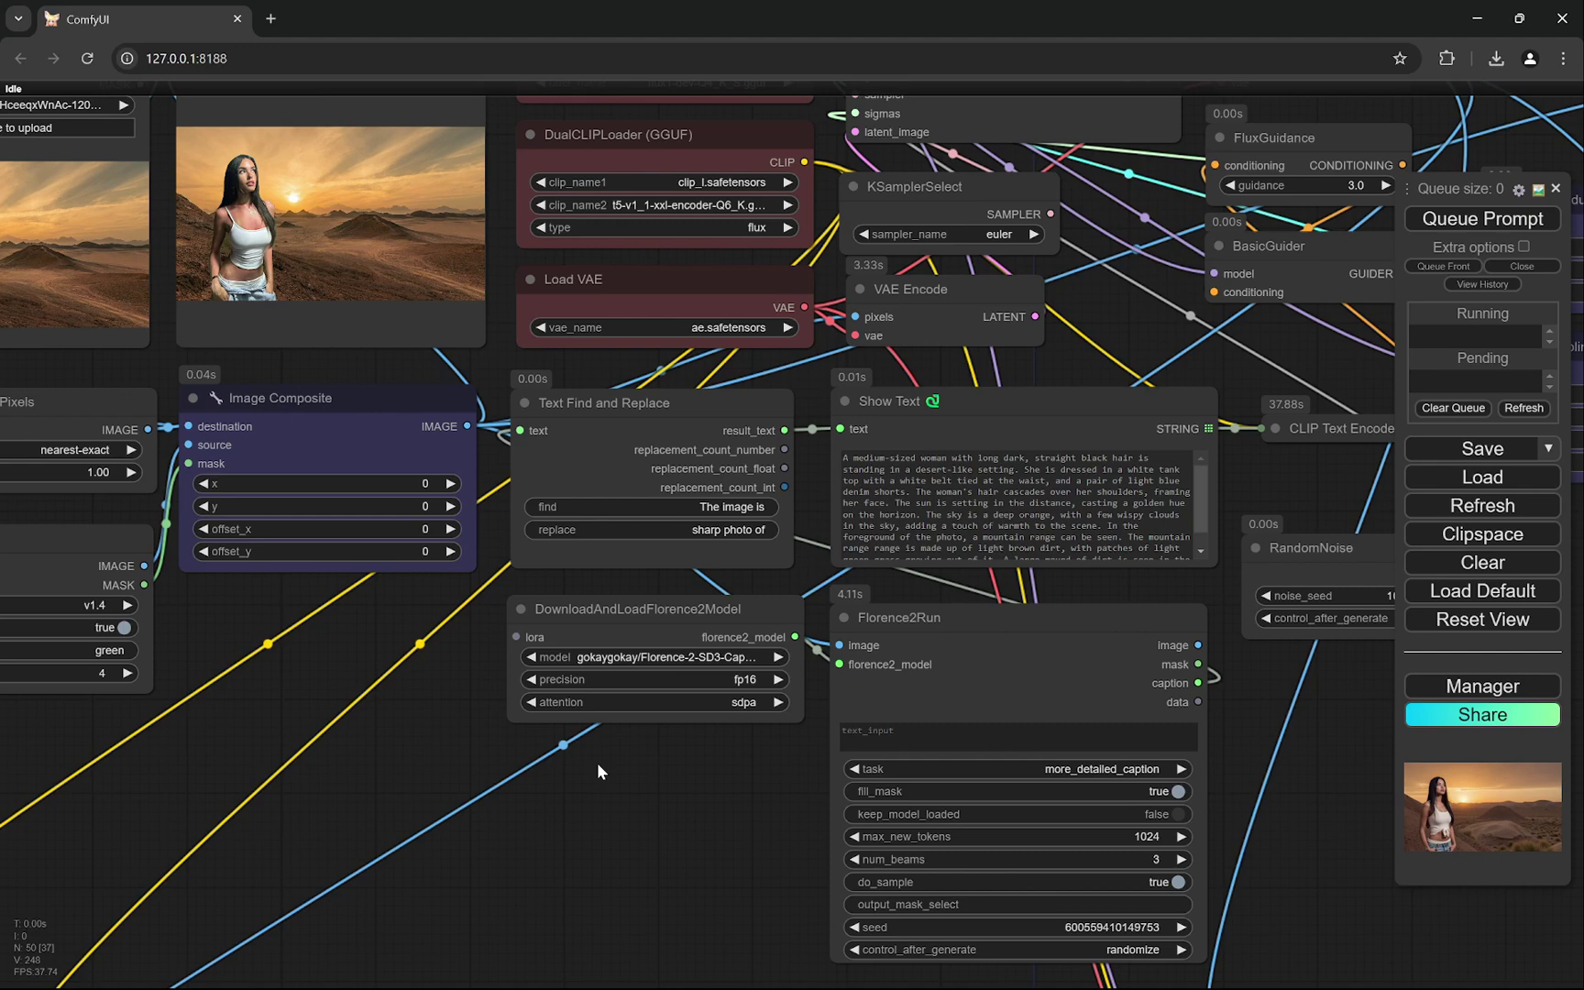
scroll(597, 763, down, 1)
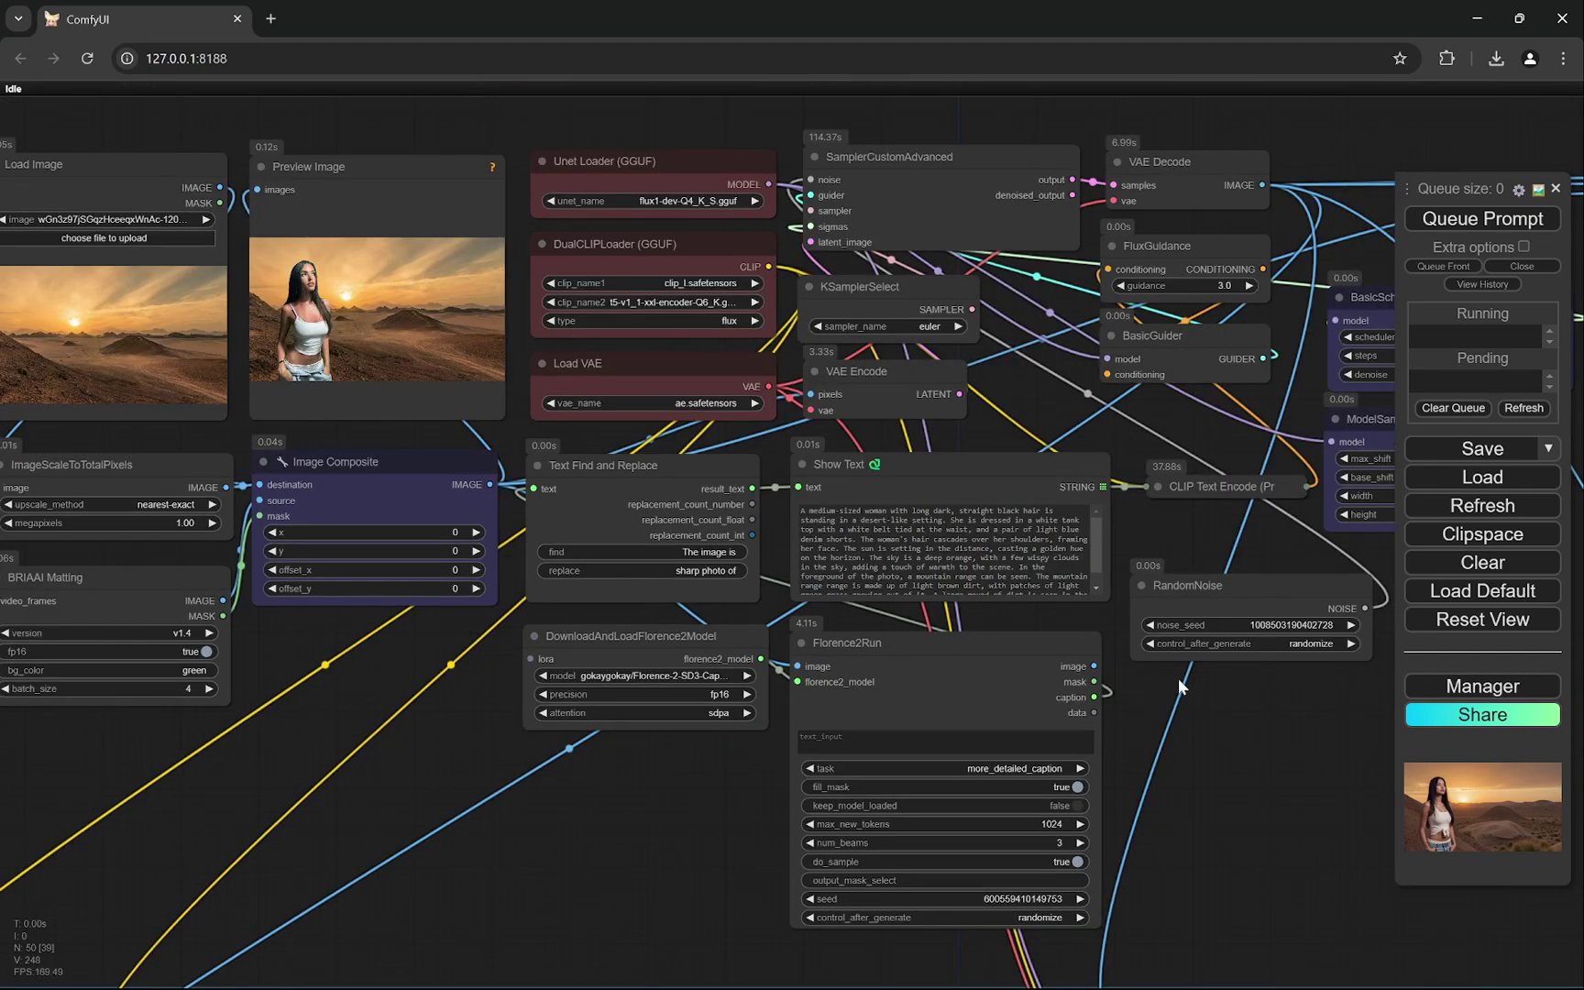
drag(1185, 686, 1127, 695)
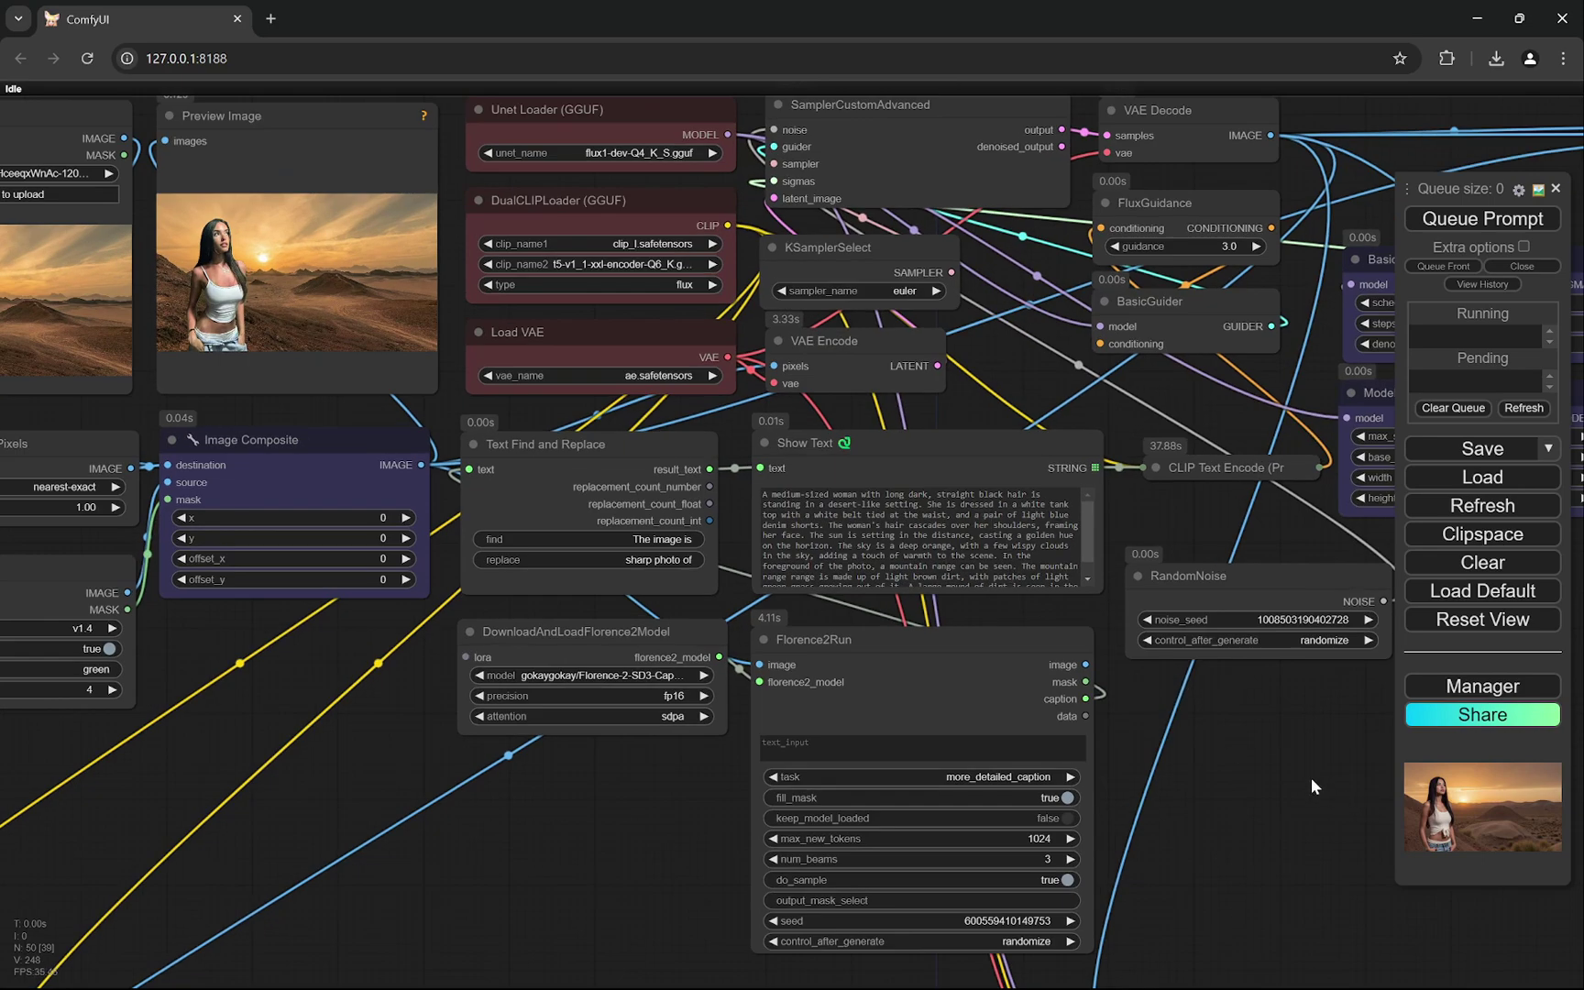
drag(1311, 777, 973, 764)
scroll(961, 758, up, 4)
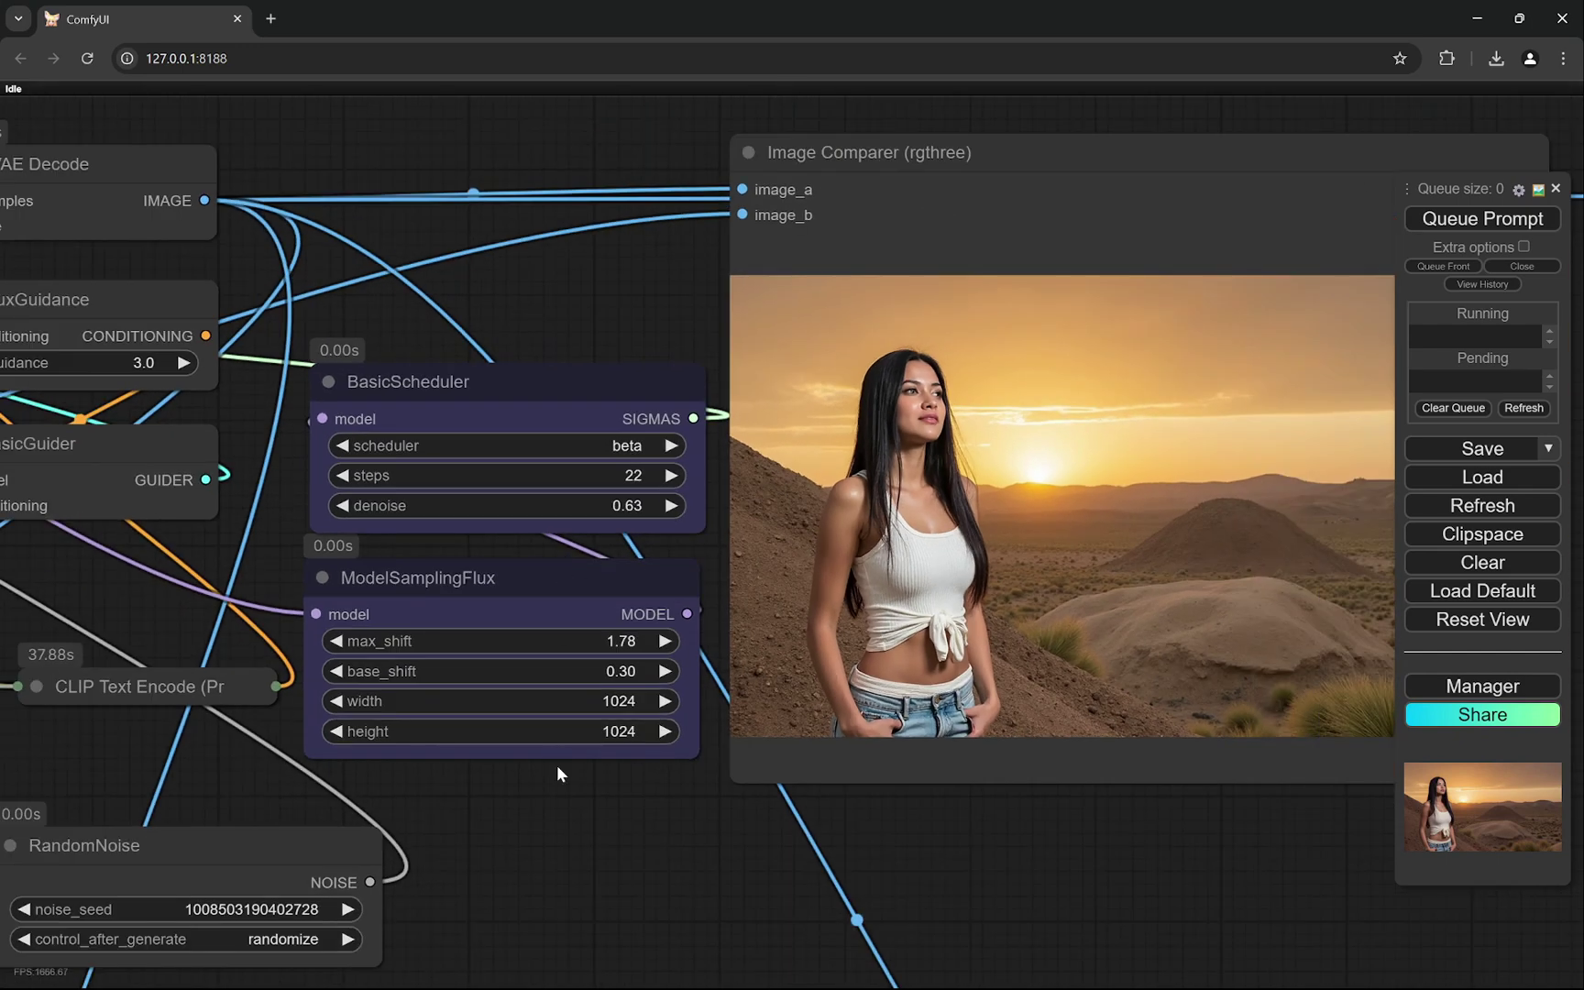
drag(568, 787, 602, 787)
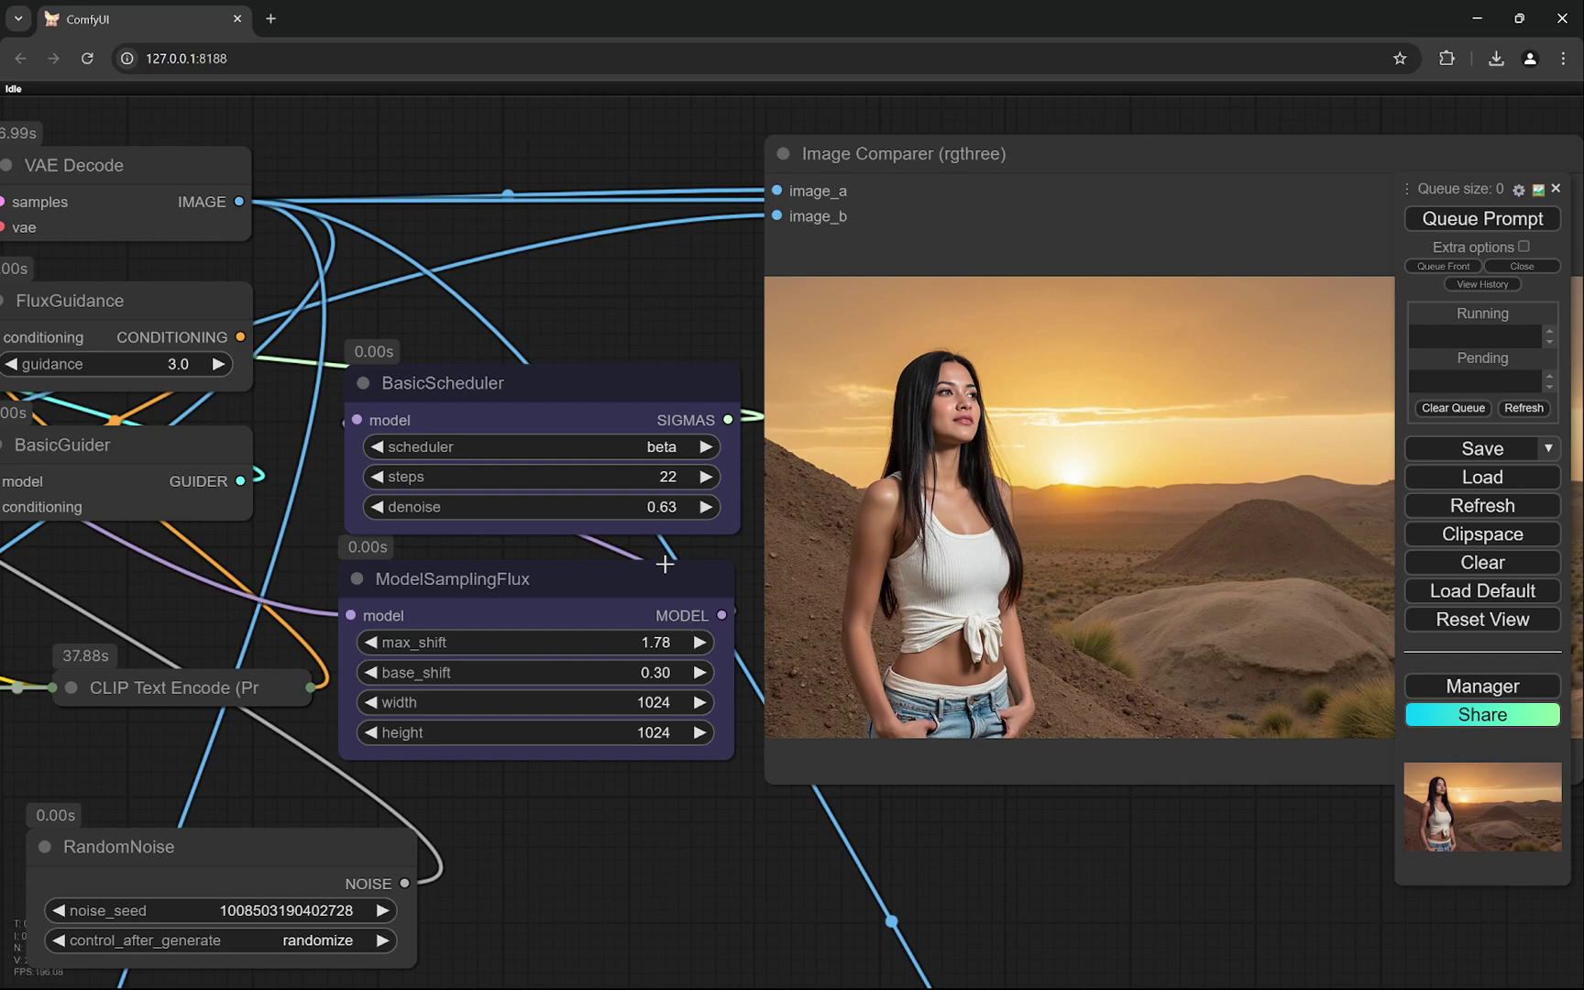
drag(645, 793, 708, 808)
scroll(708, 808, up, 2)
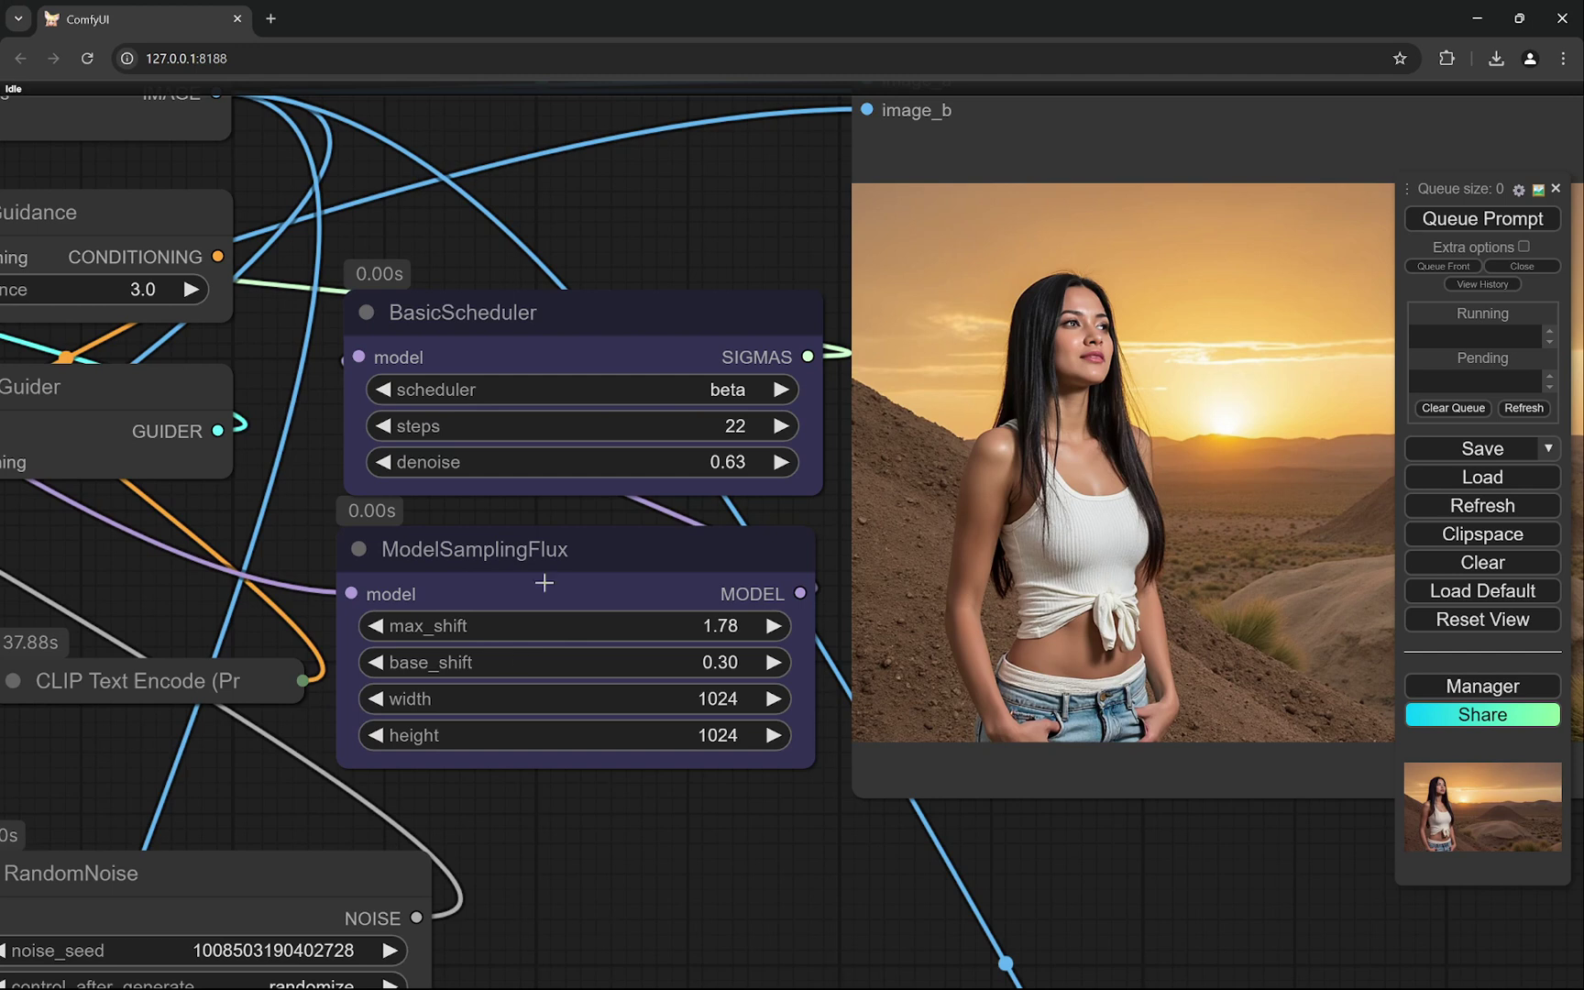
- Compare raw composite against the Flux-refined portrait in Image Comparer, then zoom out to the full graph
scroll(1114, 330, up, 7)
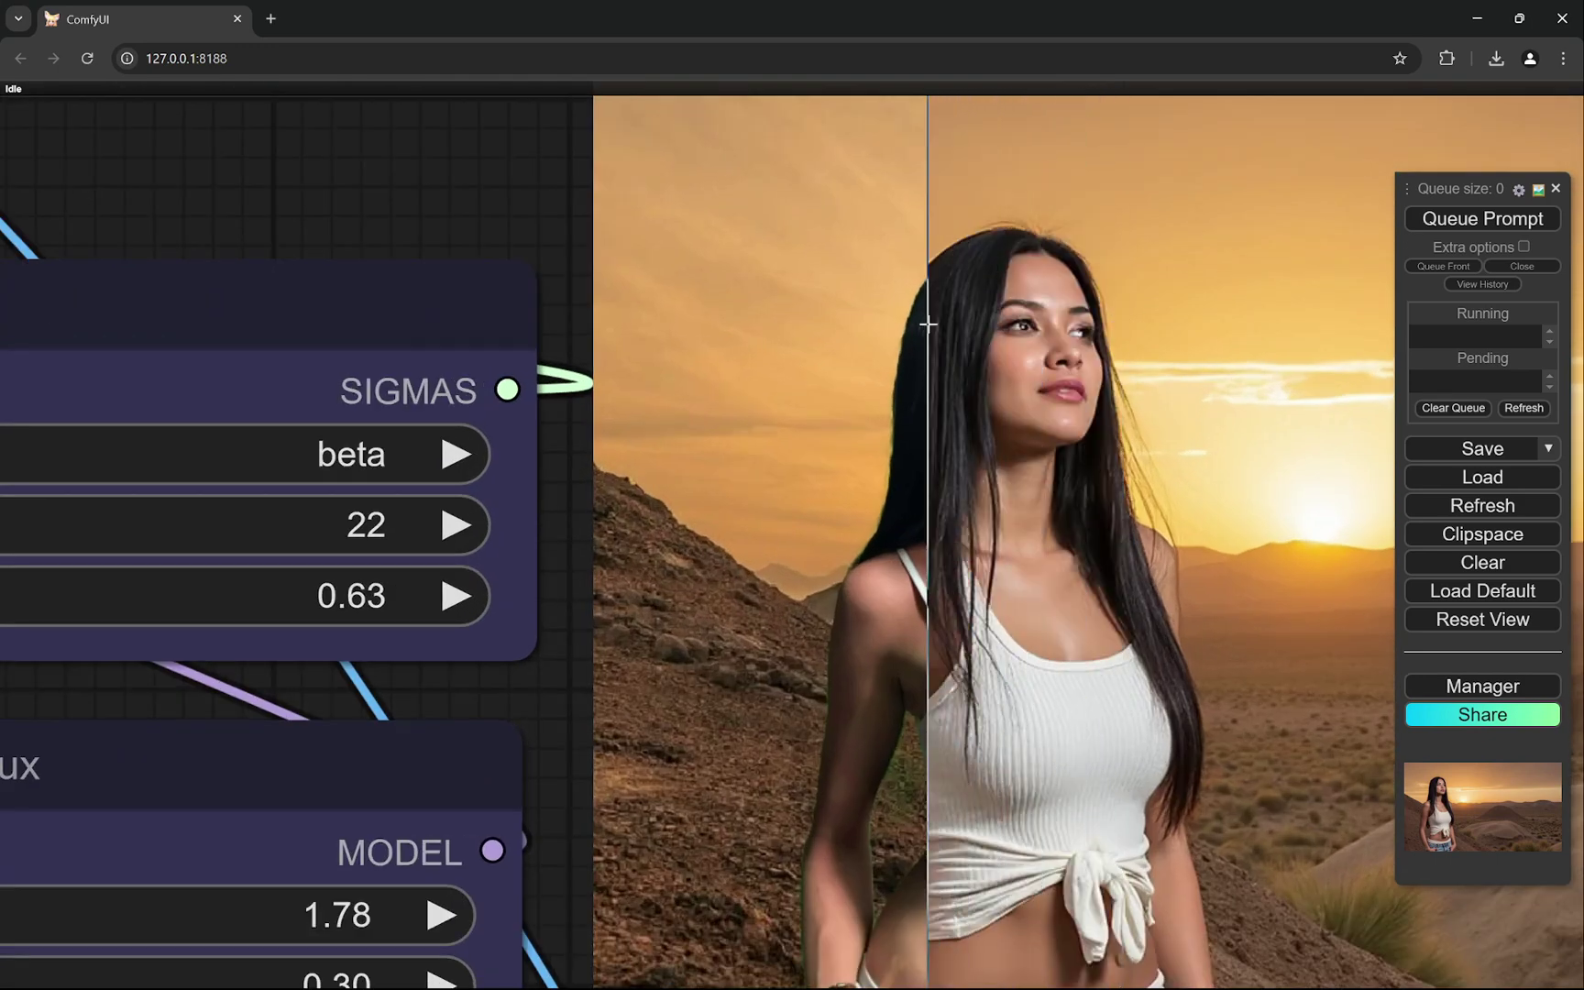
scroll(928, 324, down, 5)
drag(666, 949, 797, 932)
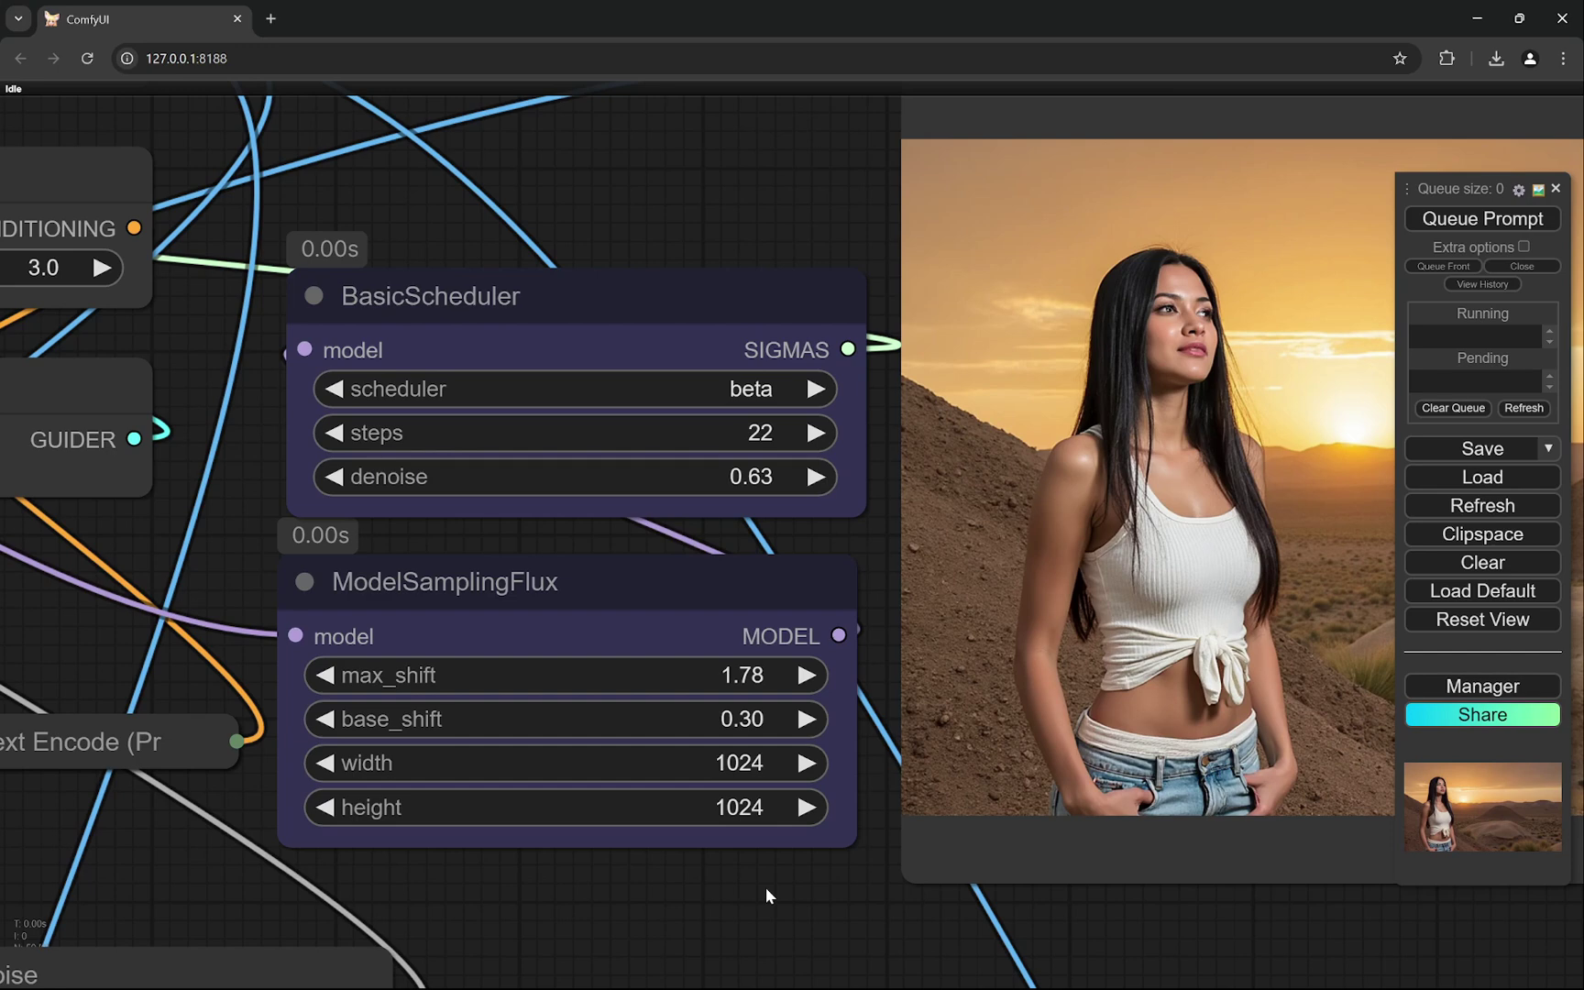
scroll(766, 887, down, 2)
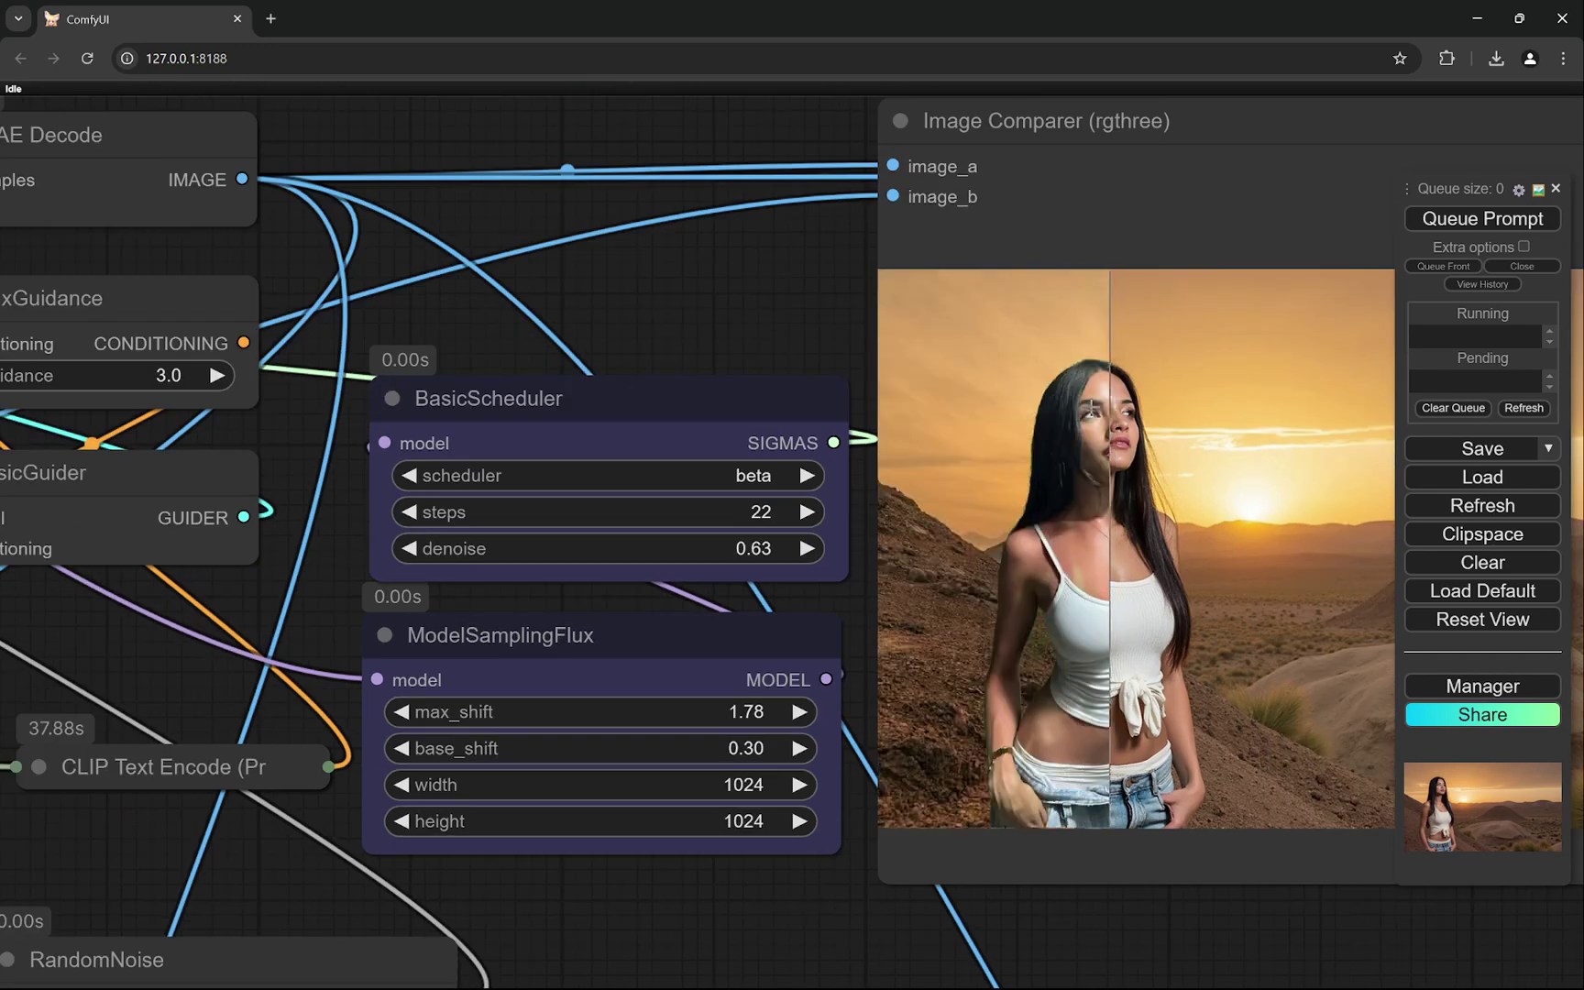
- Center the view on the Face Enhancer group and its purple face mask preview
scroll(1077, 463, down, 5)
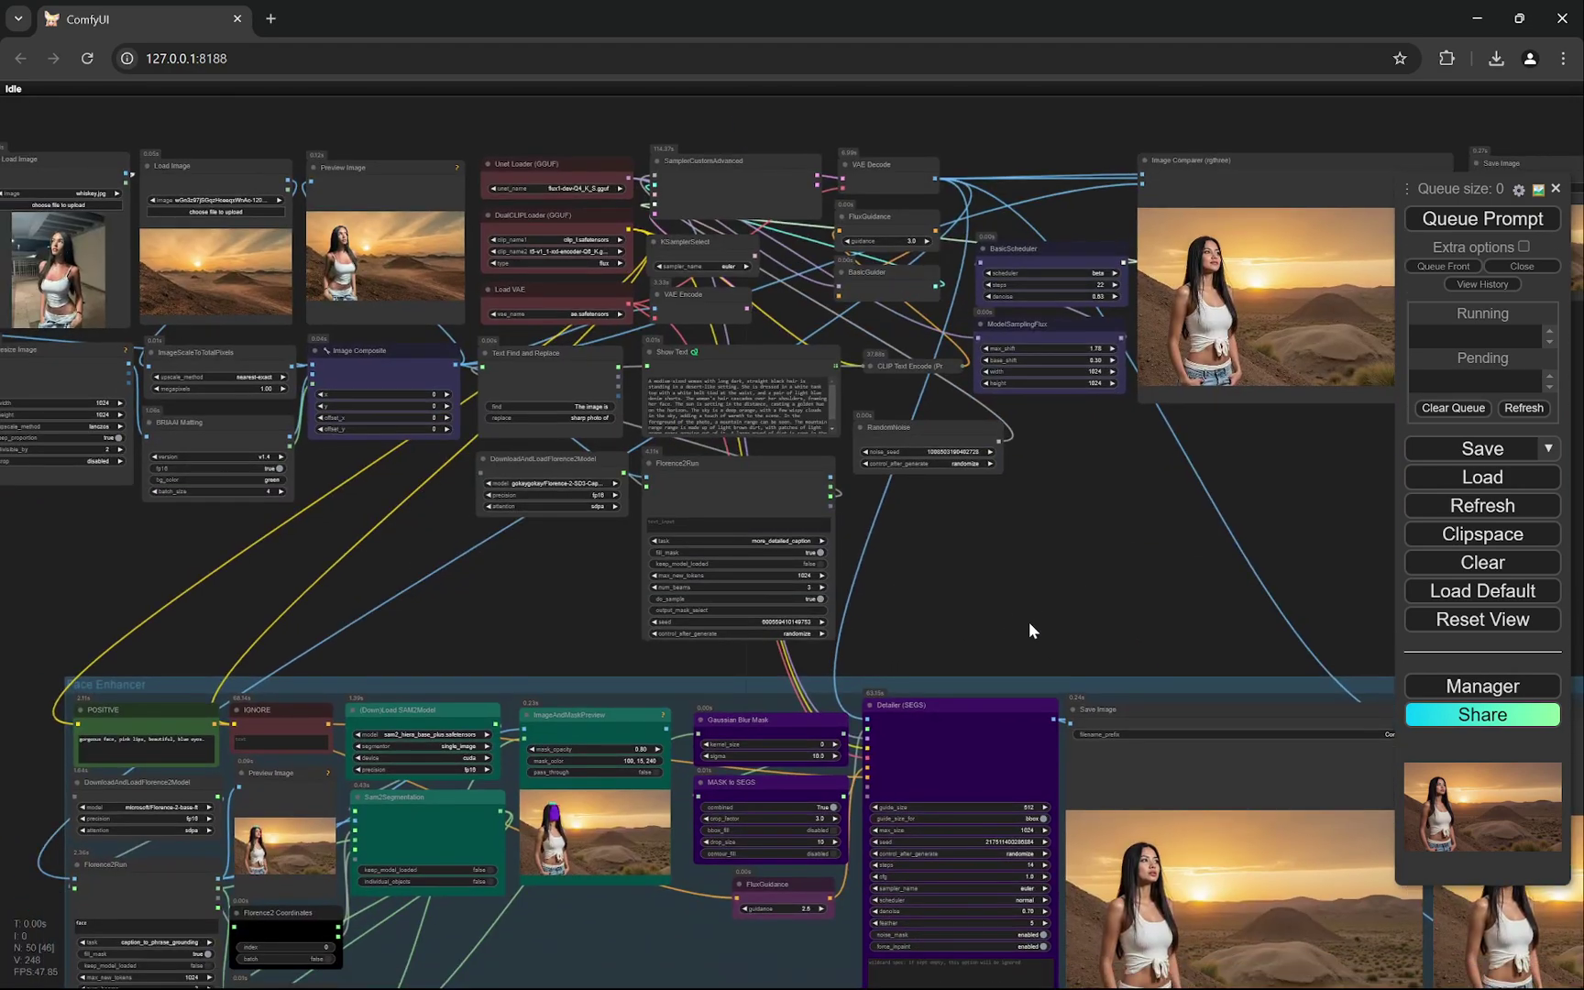
drag(1029, 622, 1117, 490)
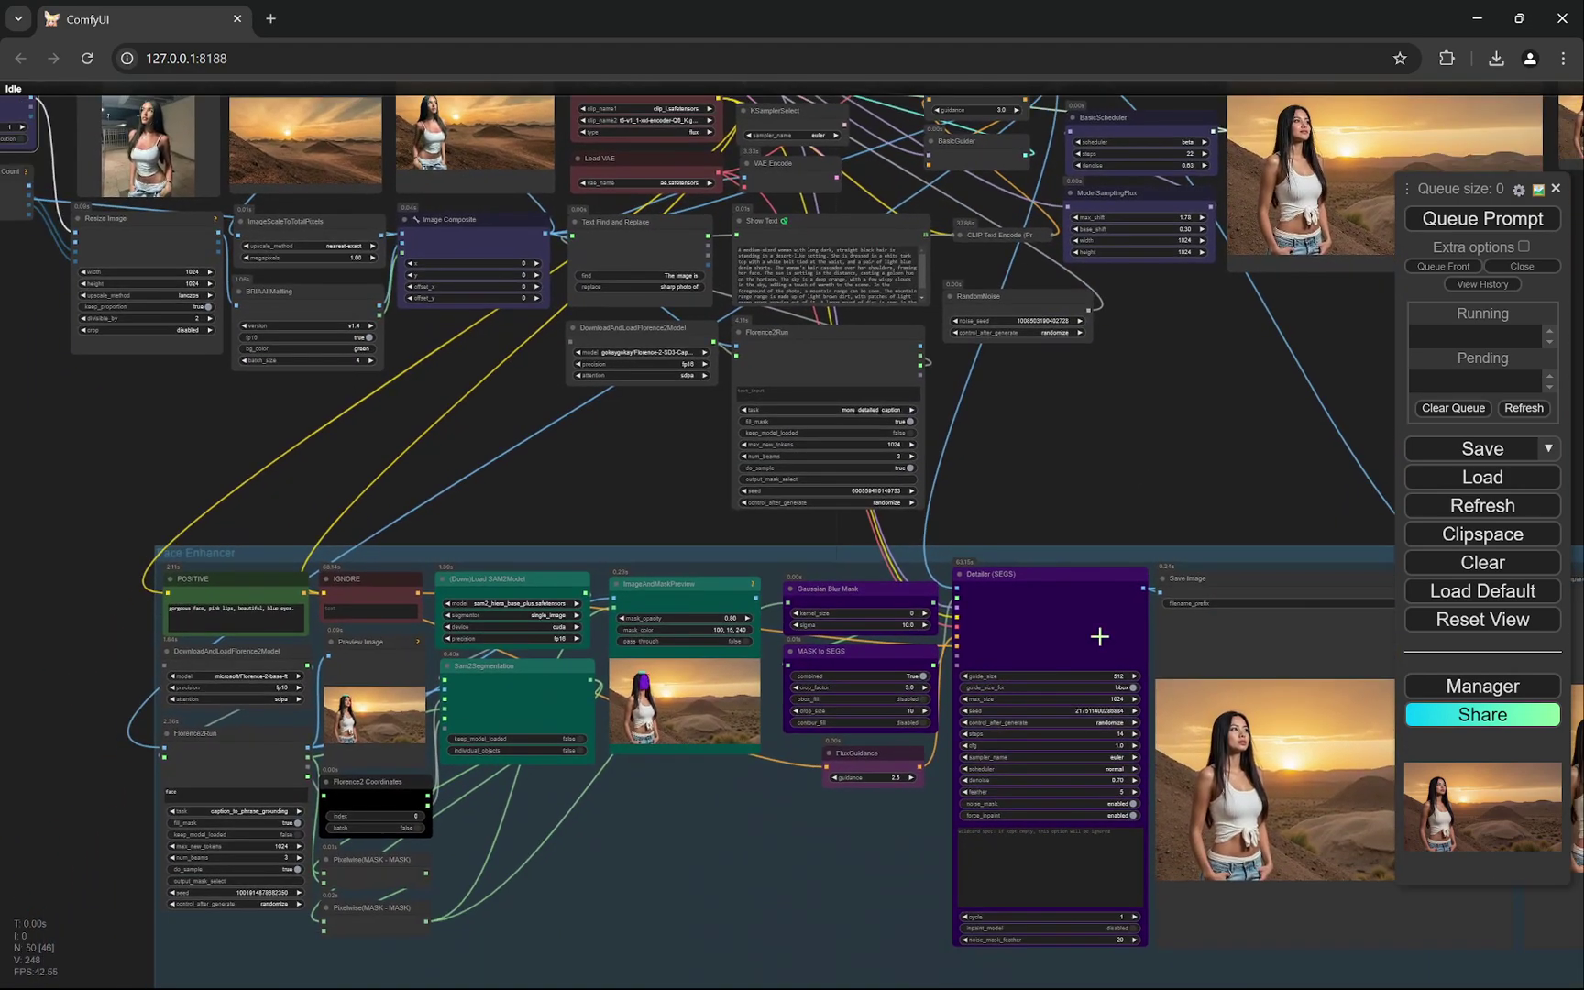
drag(704, 879, 936, 783)
scroll(798, 775, up, 4)
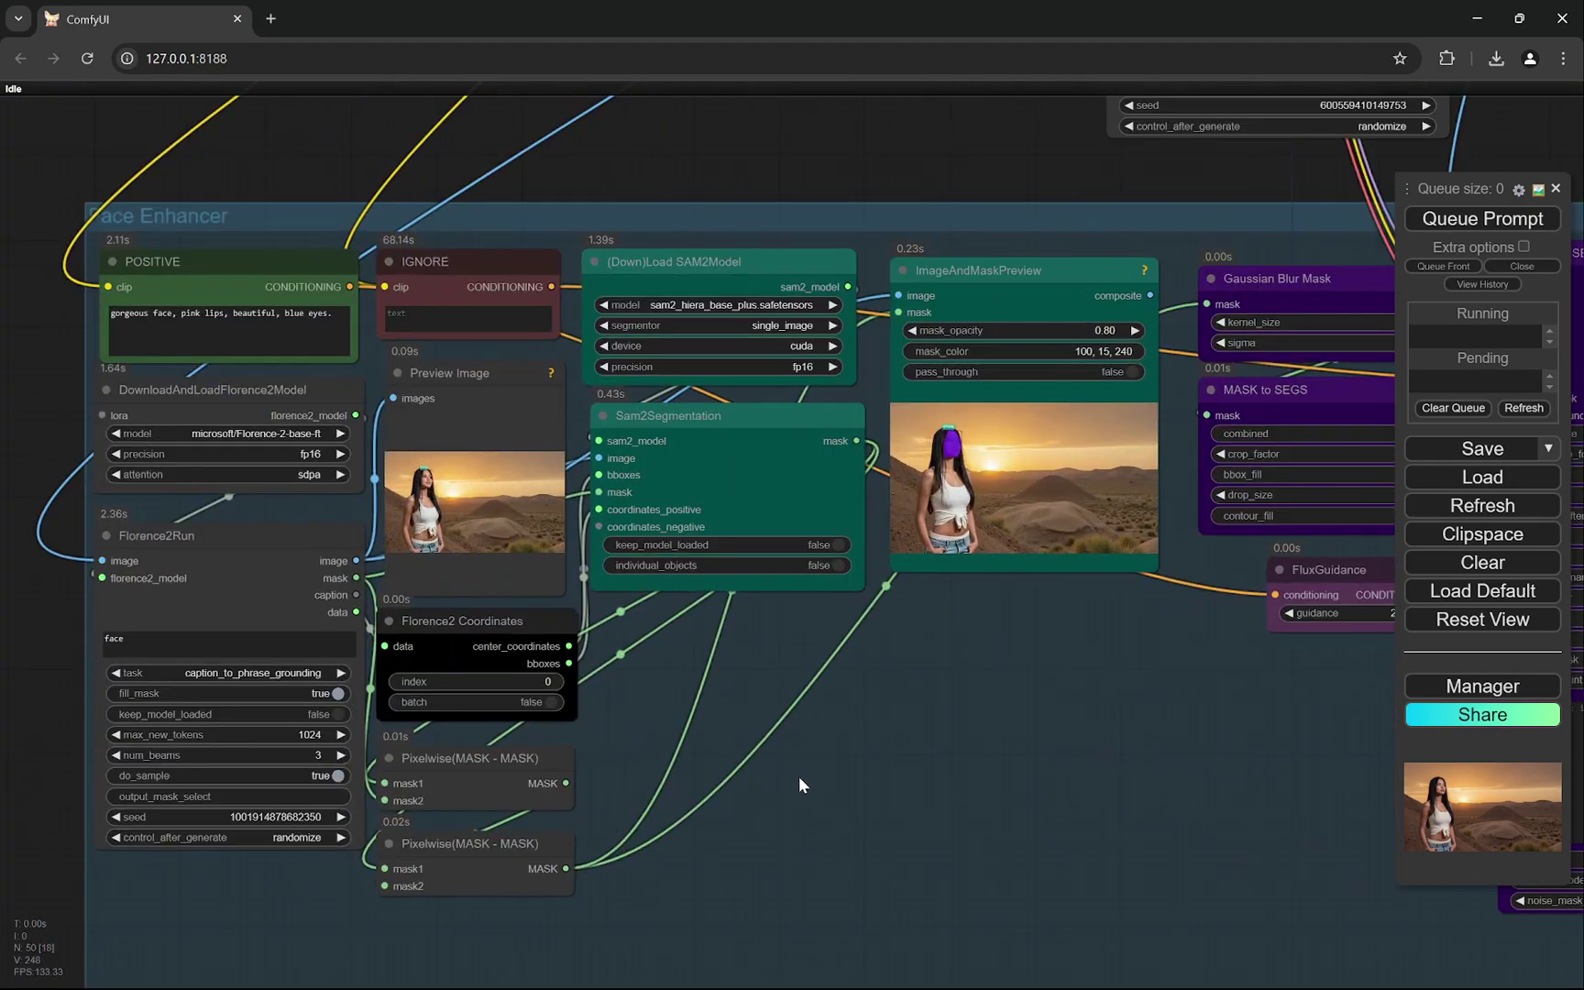
scroll(628, 692, down, 2)
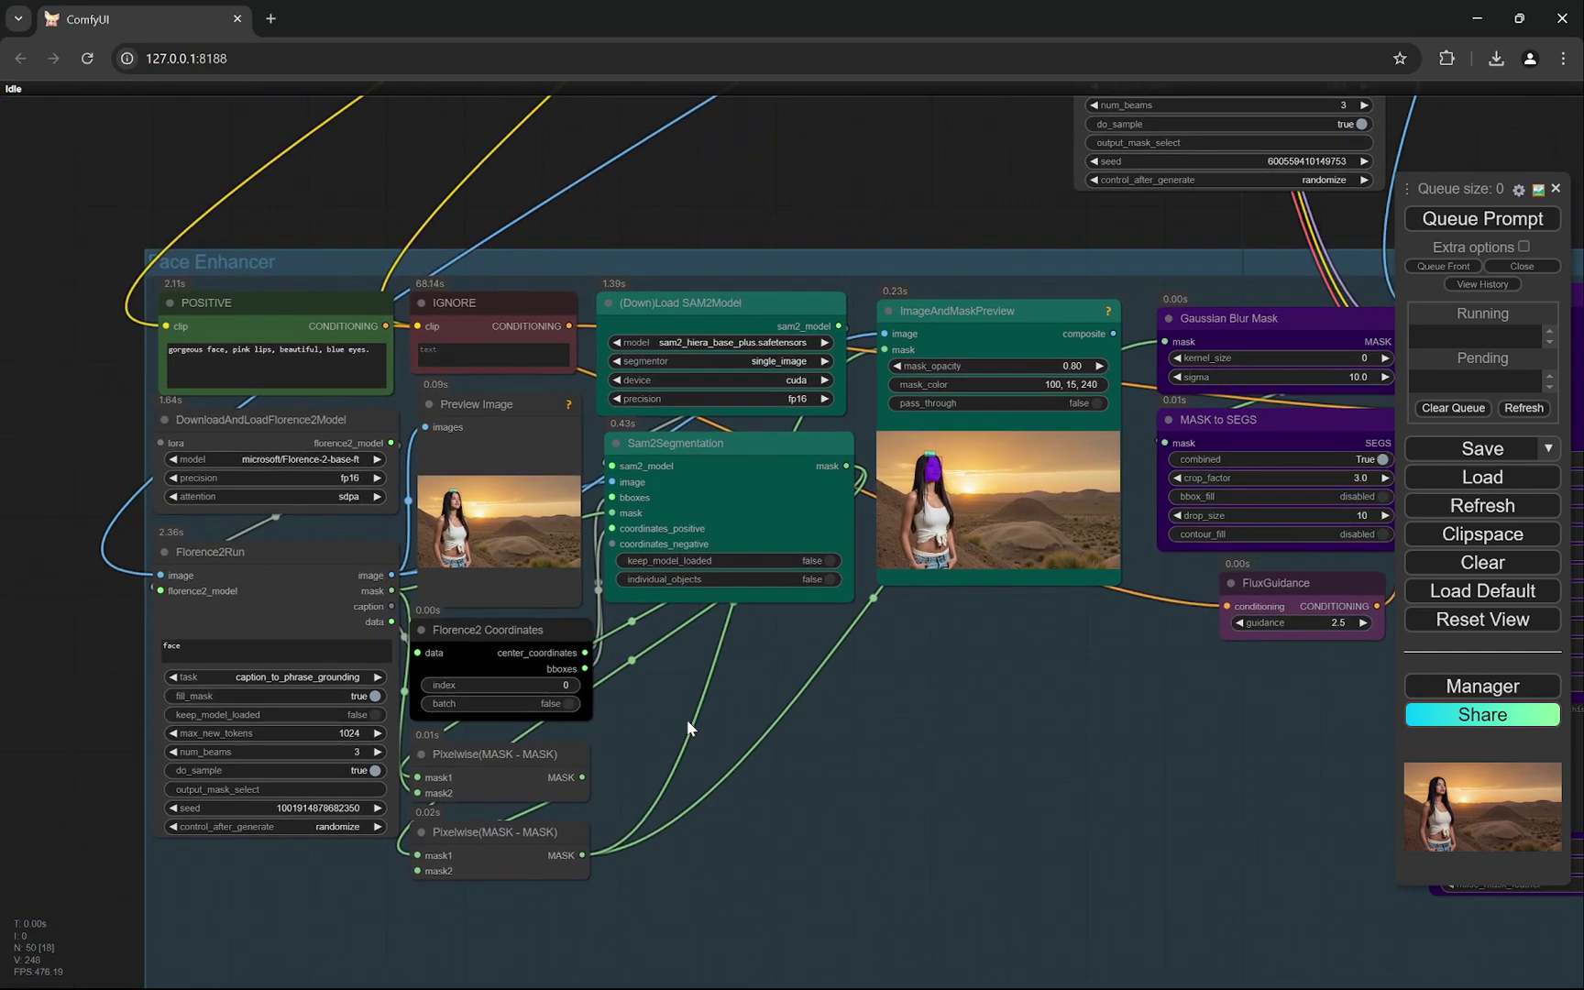
drag(689, 727, 779, 805)
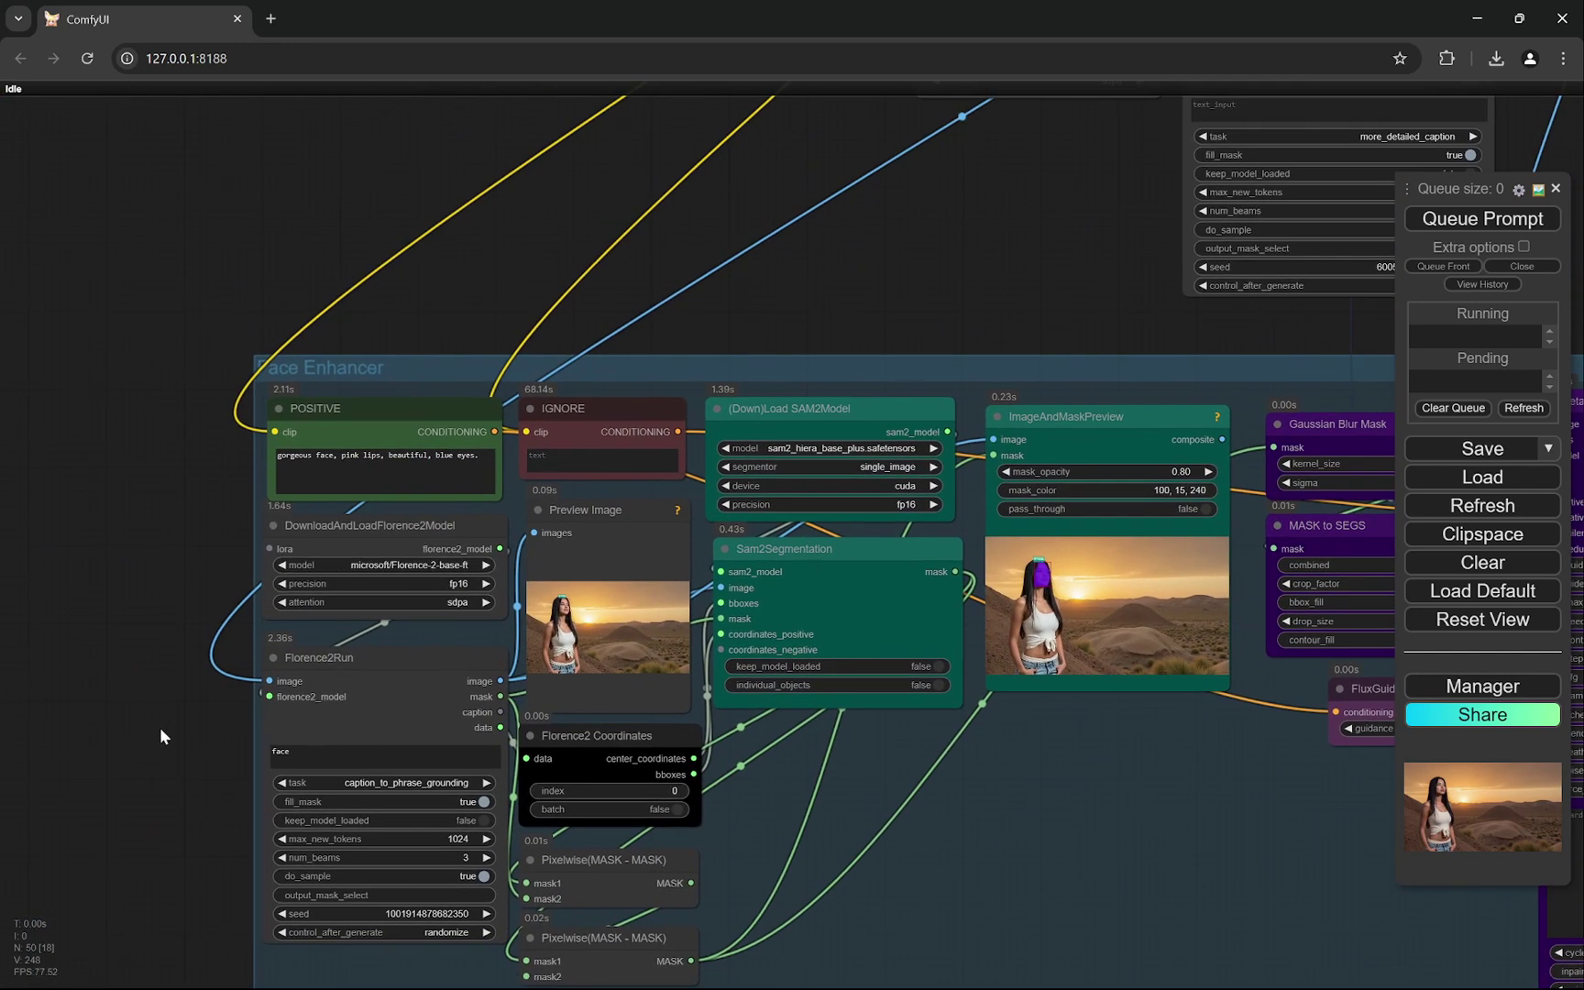
scroll(160, 728, down, 1)
drag(160, 728, 145, 748)
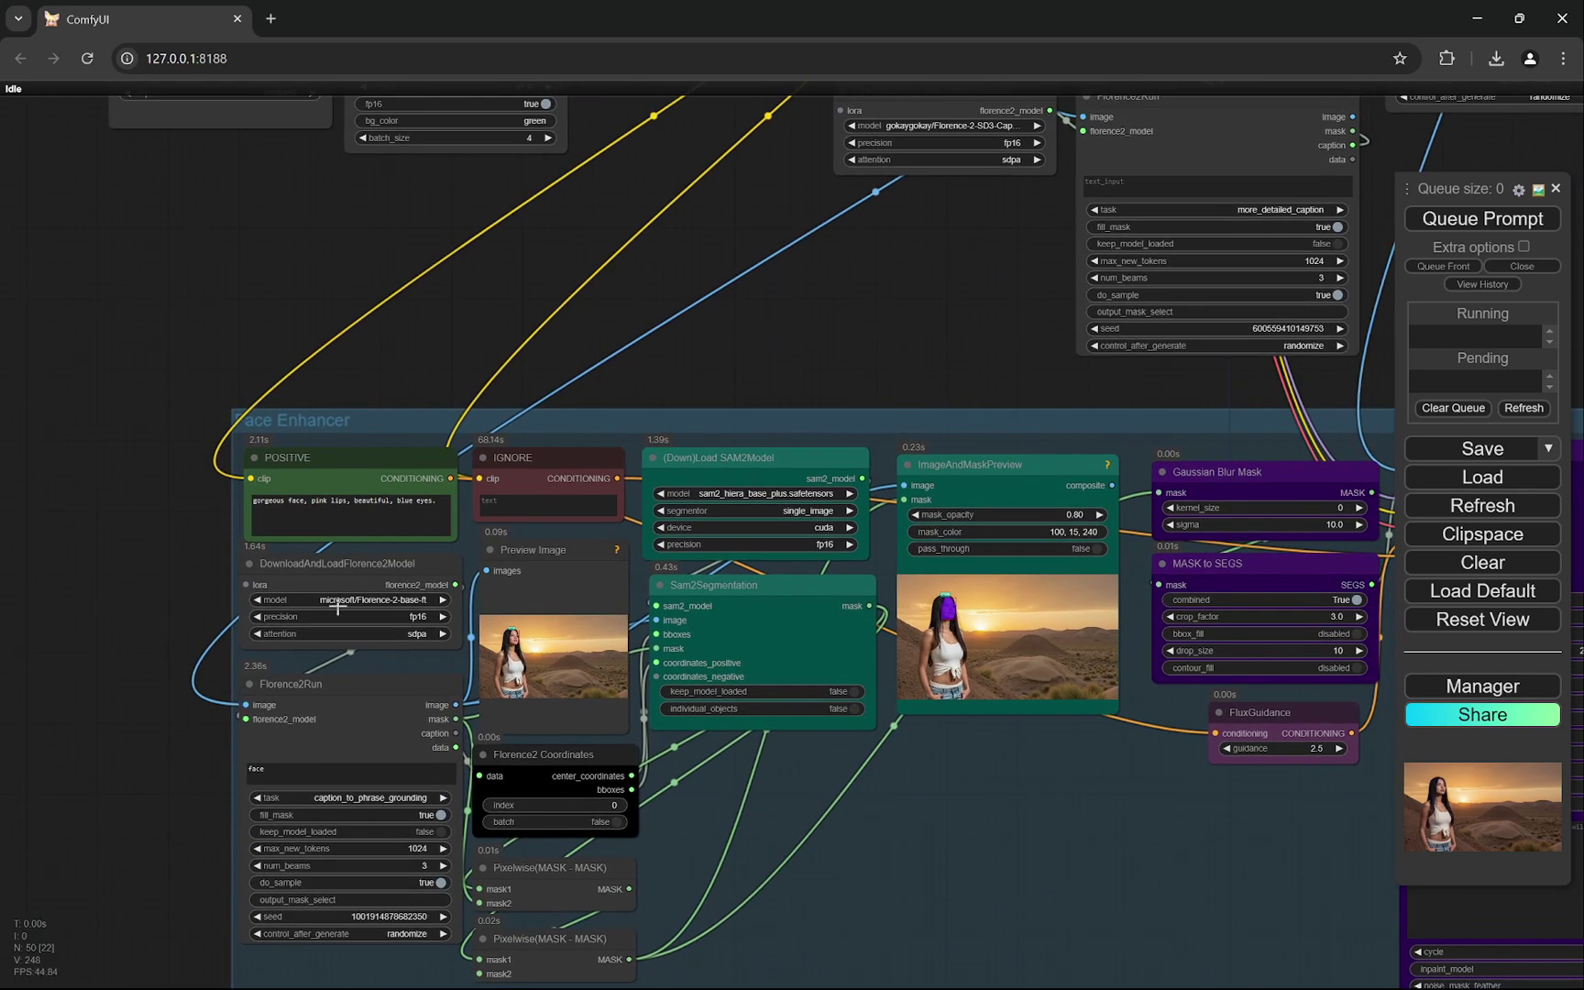
scroll(788, 337, down, 2)
- Inspect the Detailer (SEGS) node and zoom into the second Image Comparer of the enhanced face
drag(846, 333, 930, 445)
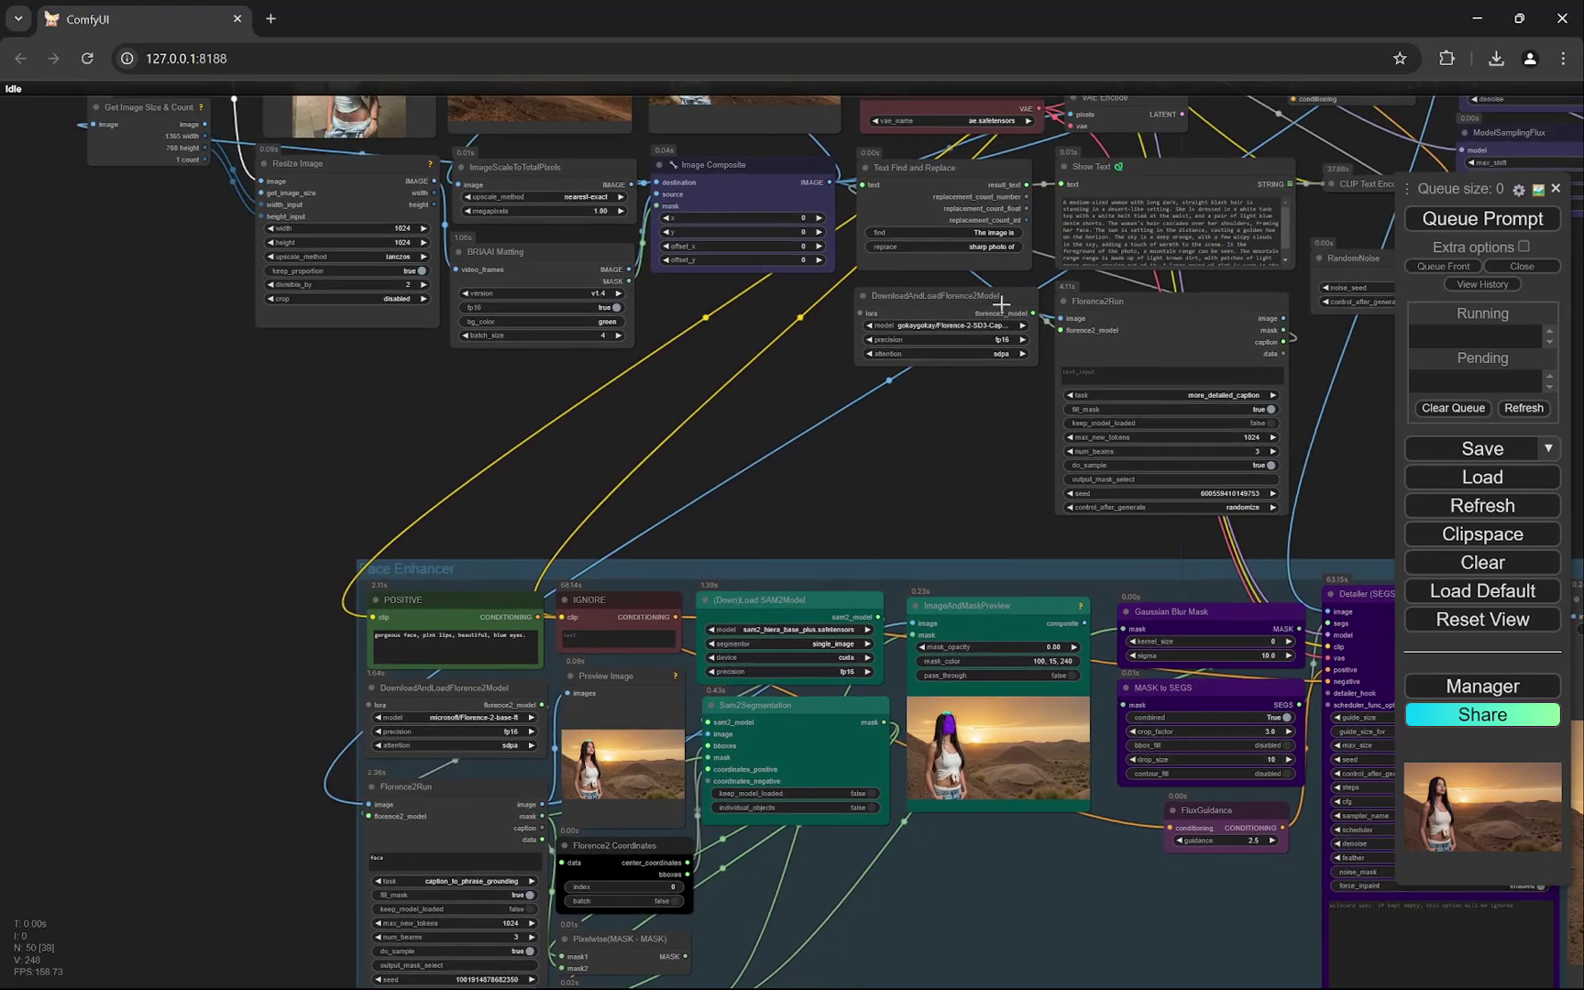
scroll(471, 759, up, 5)
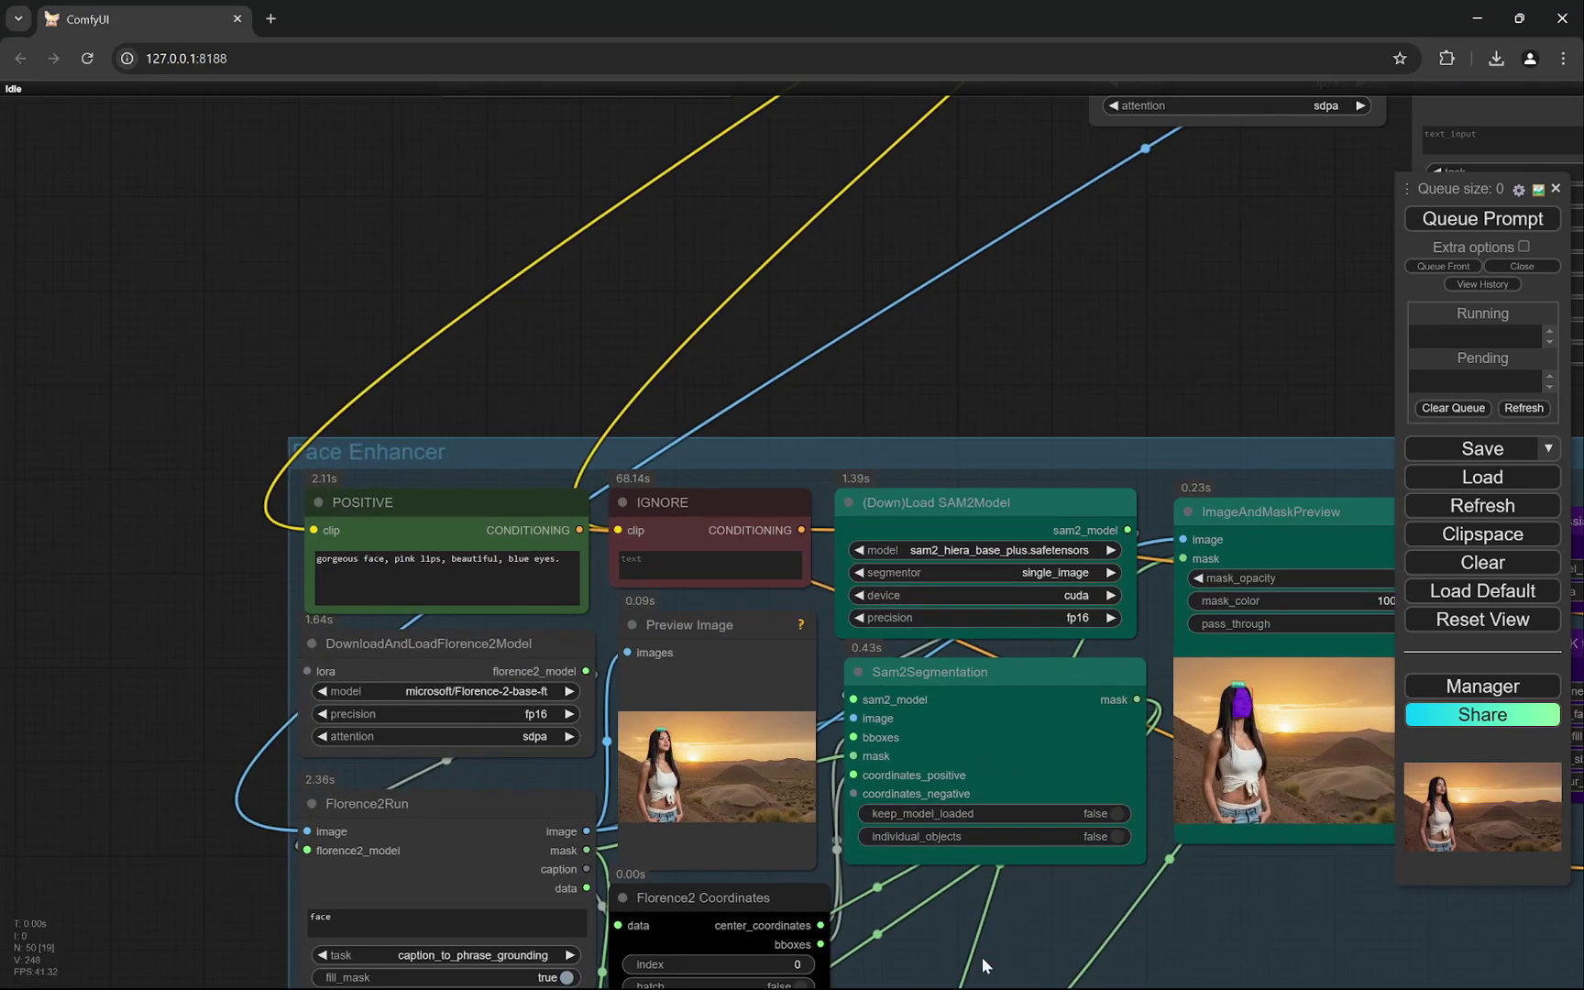
scroll(983, 958, down, 2)
drag(1263, 951, 963, 886)
scroll(921, 844, up, 10)
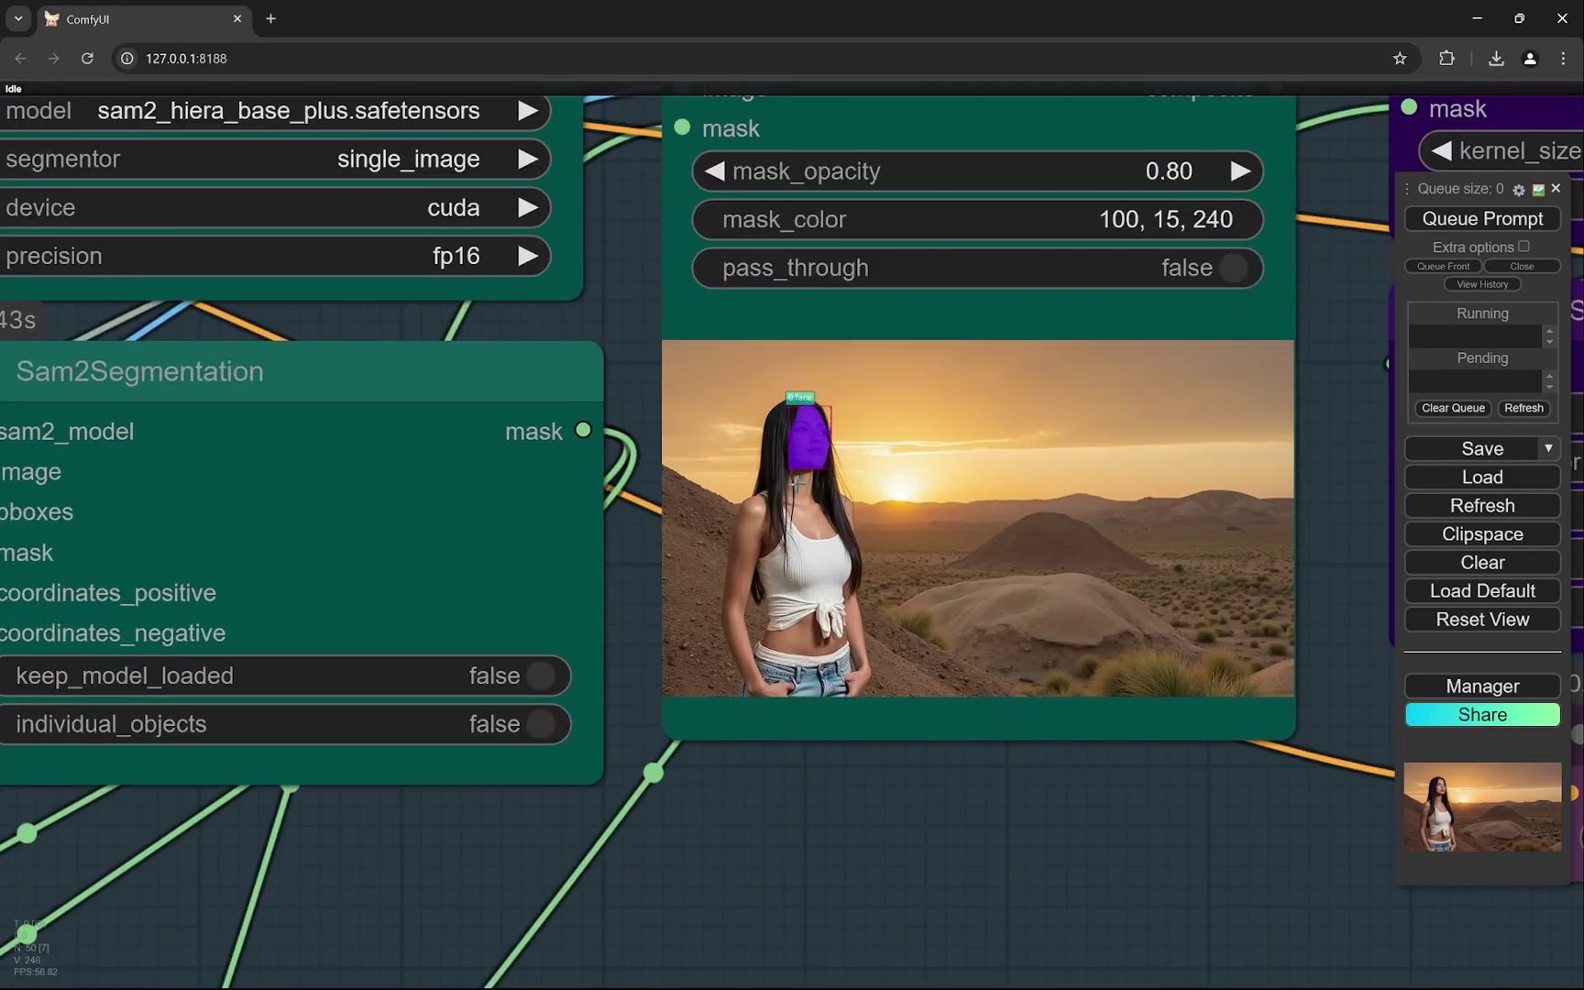
scroll(843, 467, up, 5)
scroll(746, 461, down, 15)
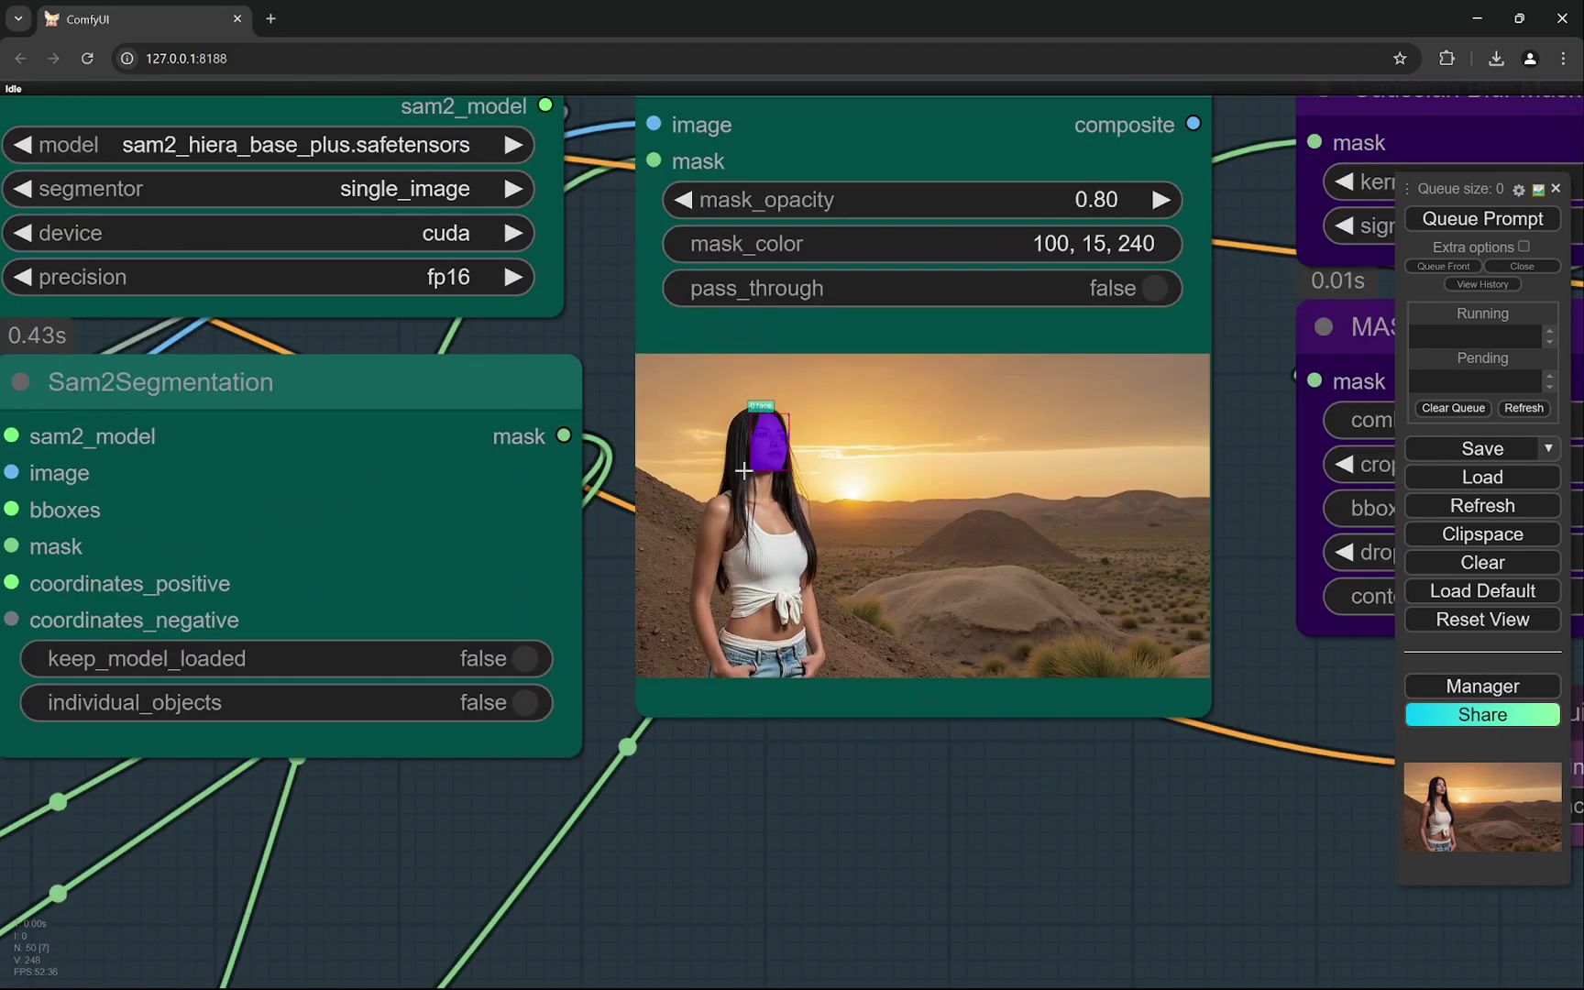
scroll(1058, 675, right, 10)
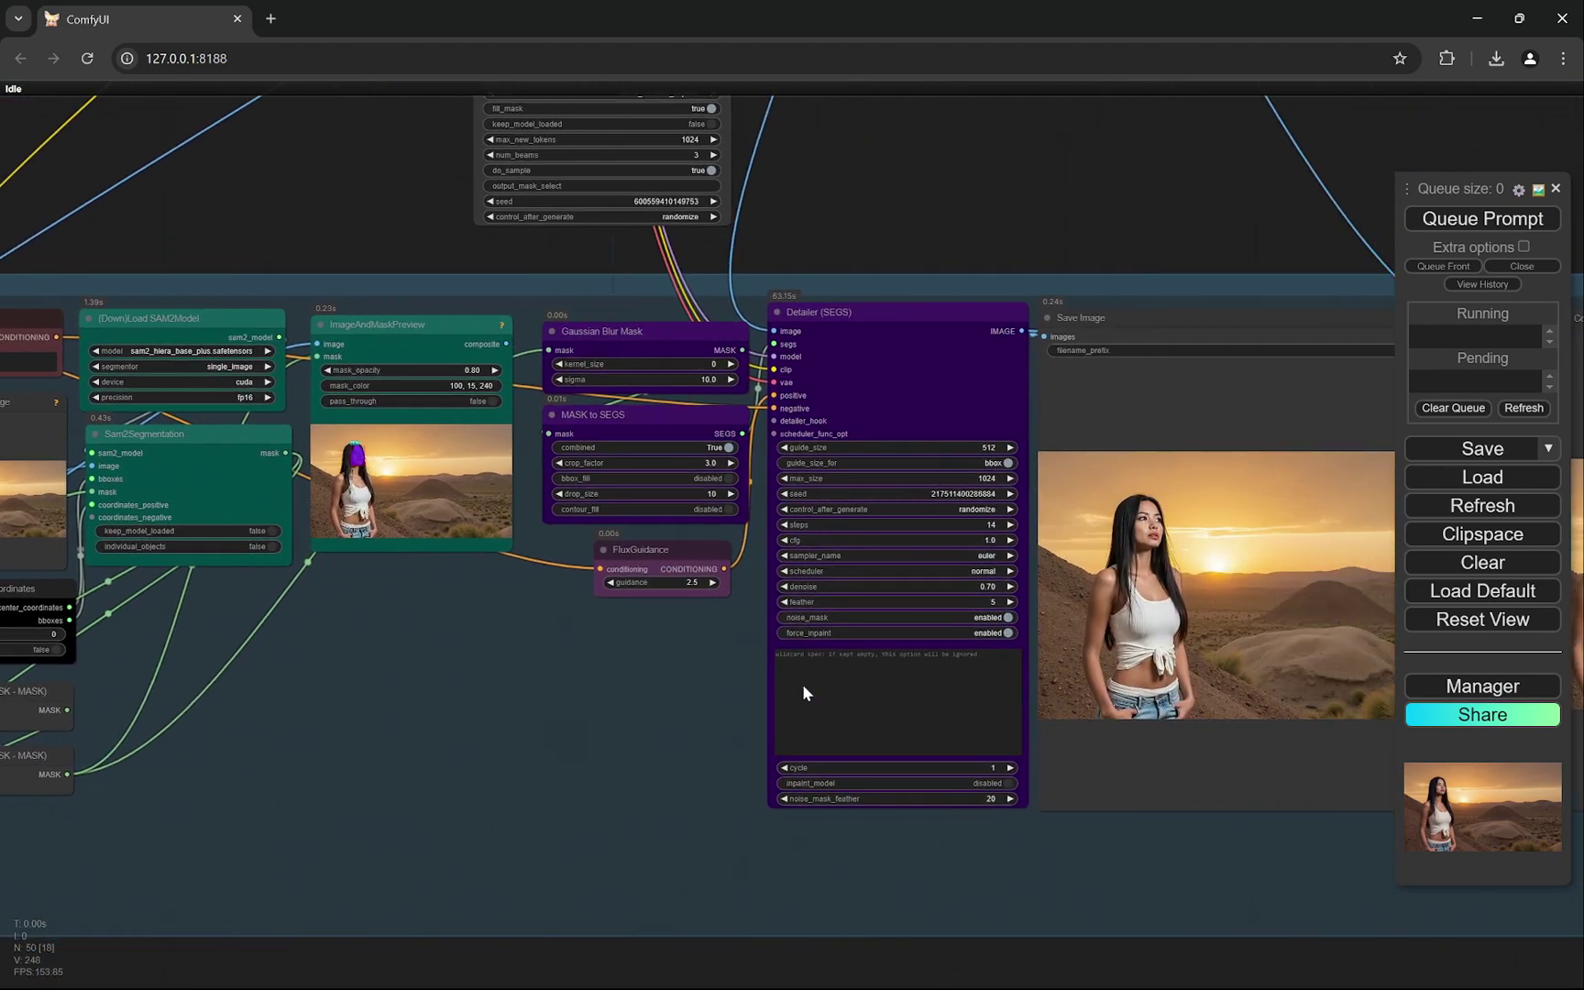
scroll(1082, 901, right, 2)
scroll(1093, 619, up, 12)
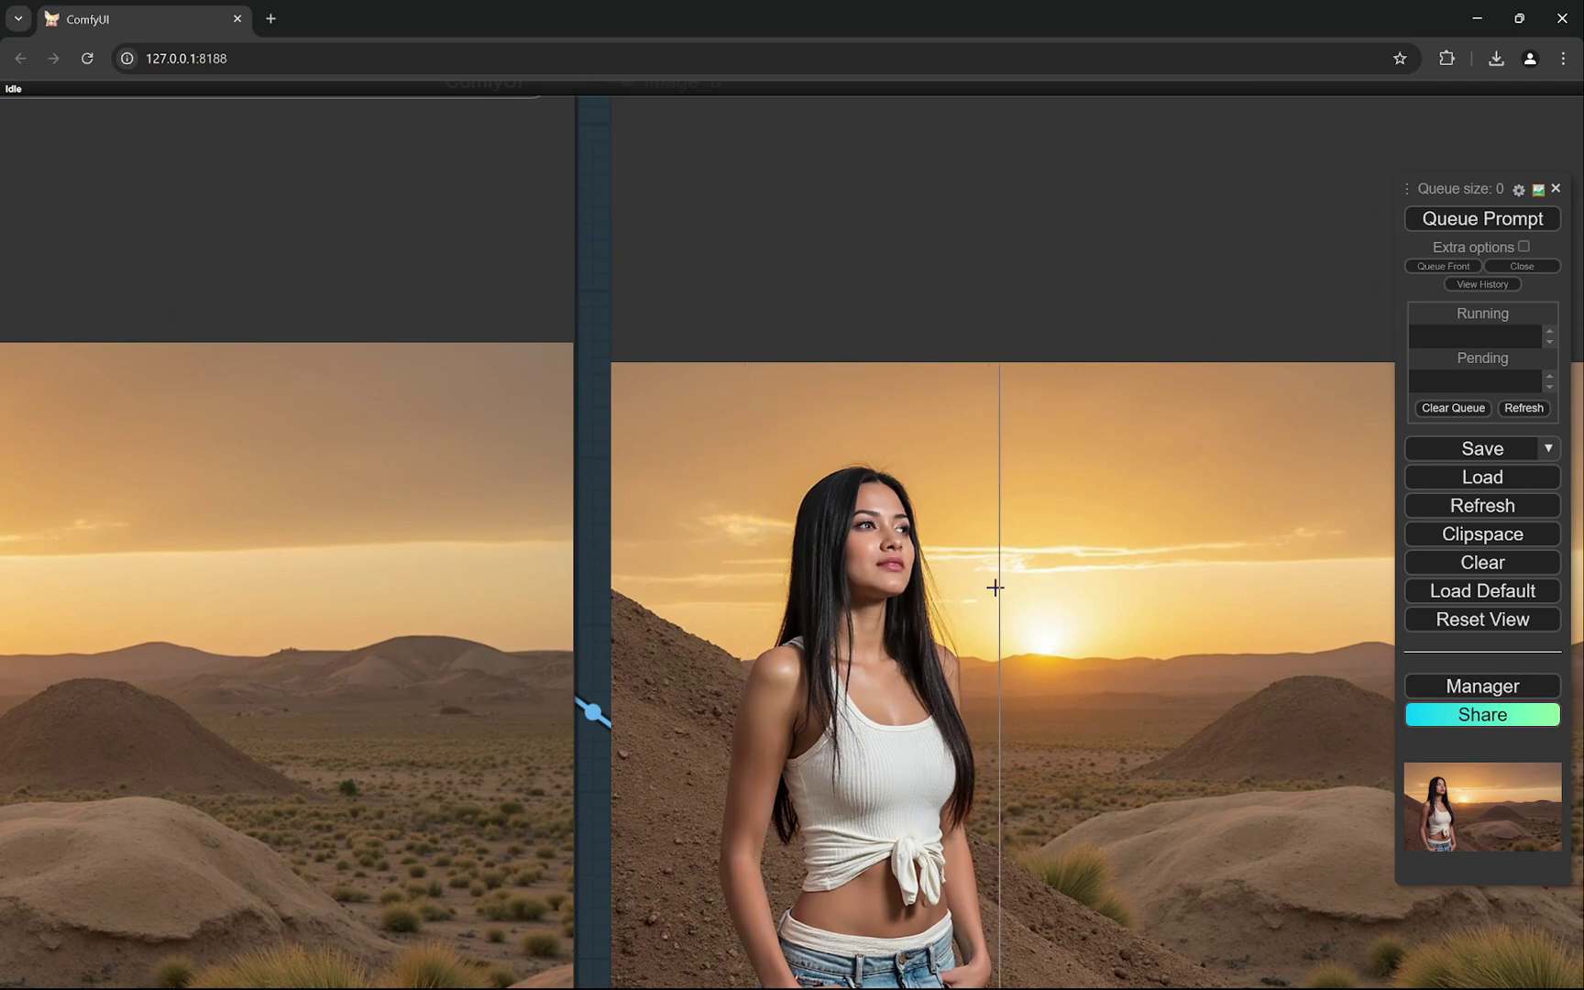
- Check the Note's LUT path and keep lut_file as TDCat_Milky_Blacks_Reds_High_Contrast.cube at strength 0.5
scroll(767, 570, down, 1)
scroll(766, 570, down, 8)
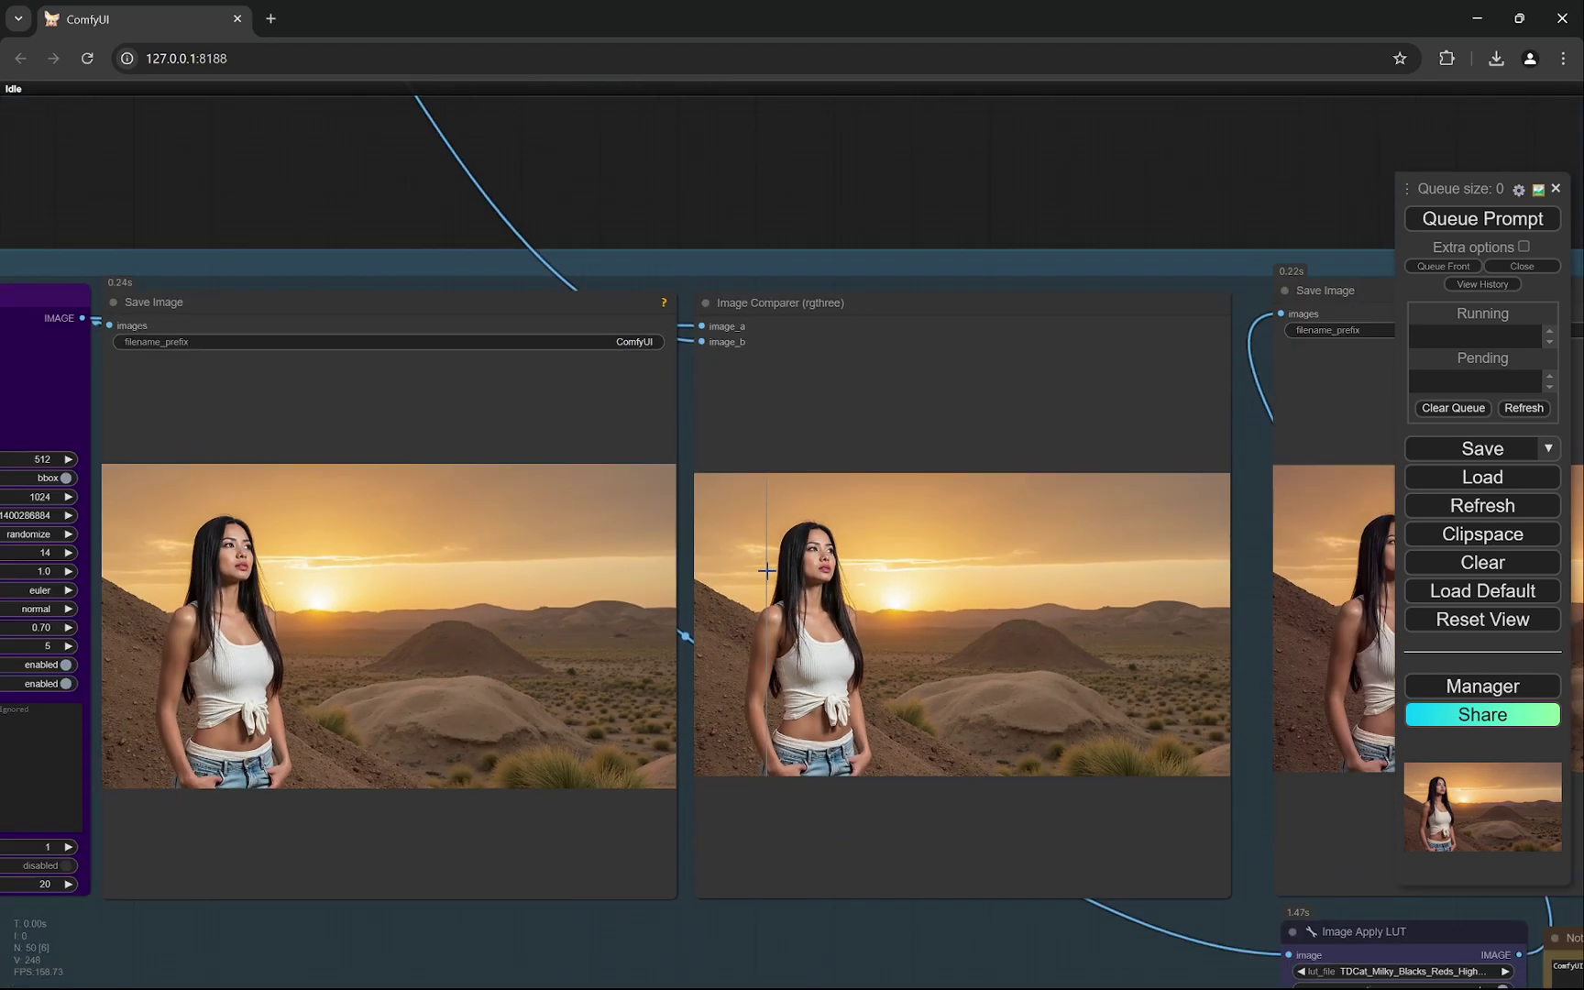
drag(998, 807, 741, 729)
scroll(883, 836, up, 8)
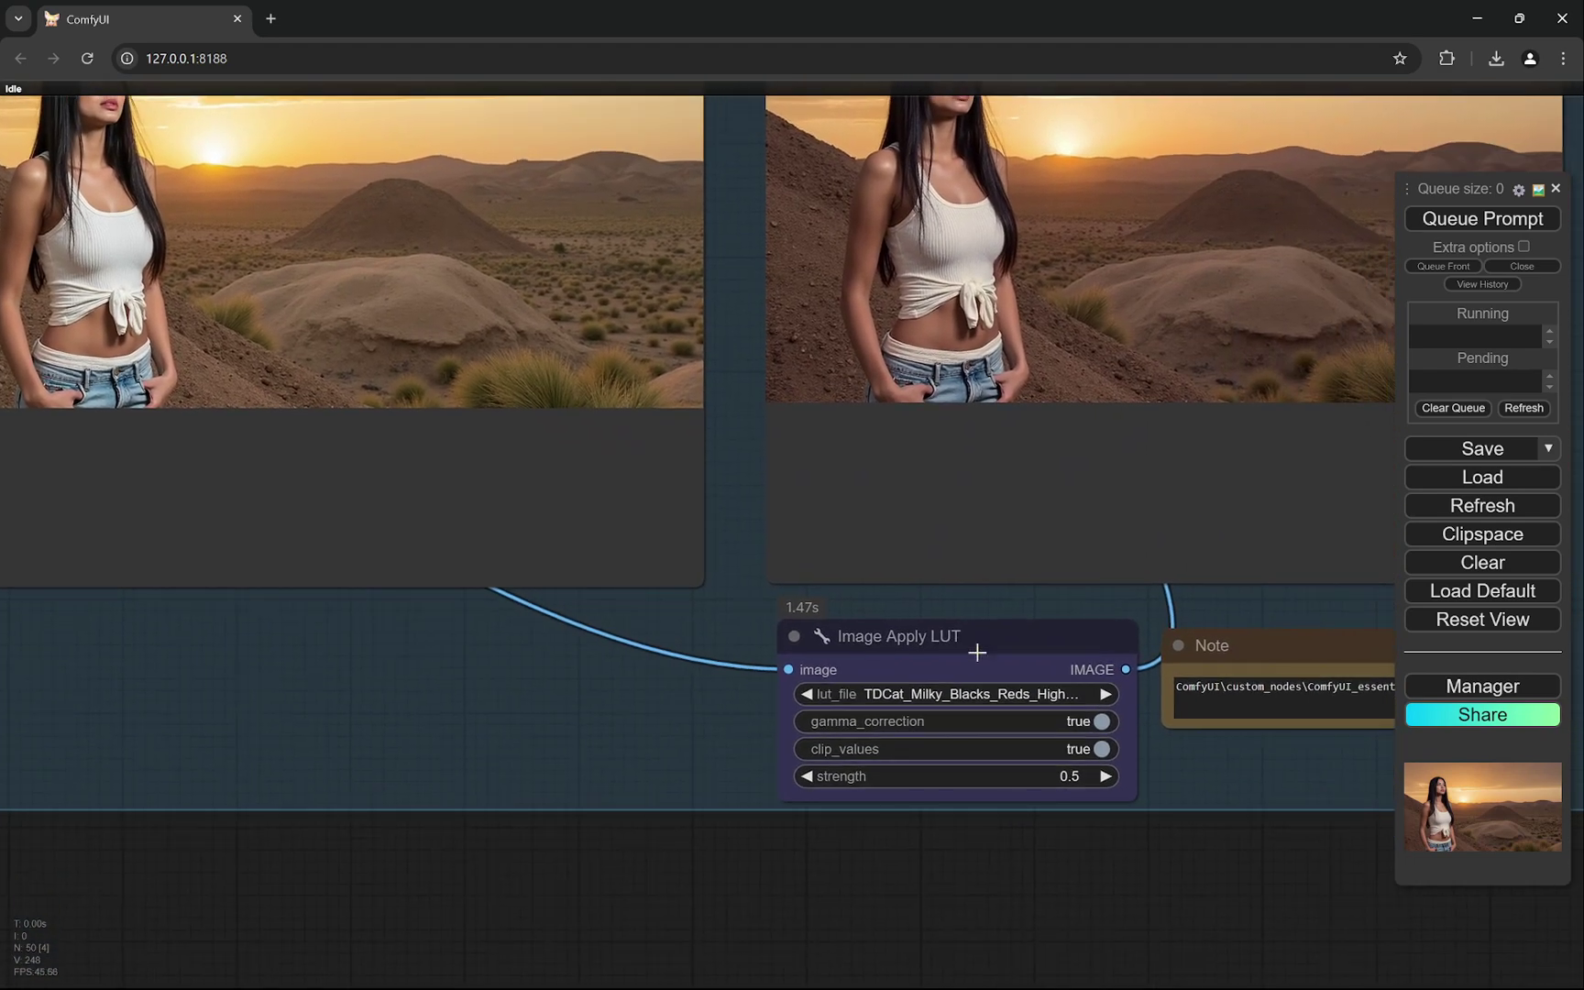
scroll(774, 811, down, 1)
drag(1262, 866, 1073, 863)
drag(1205, 715, 1062, 714)
click(1193, 720)
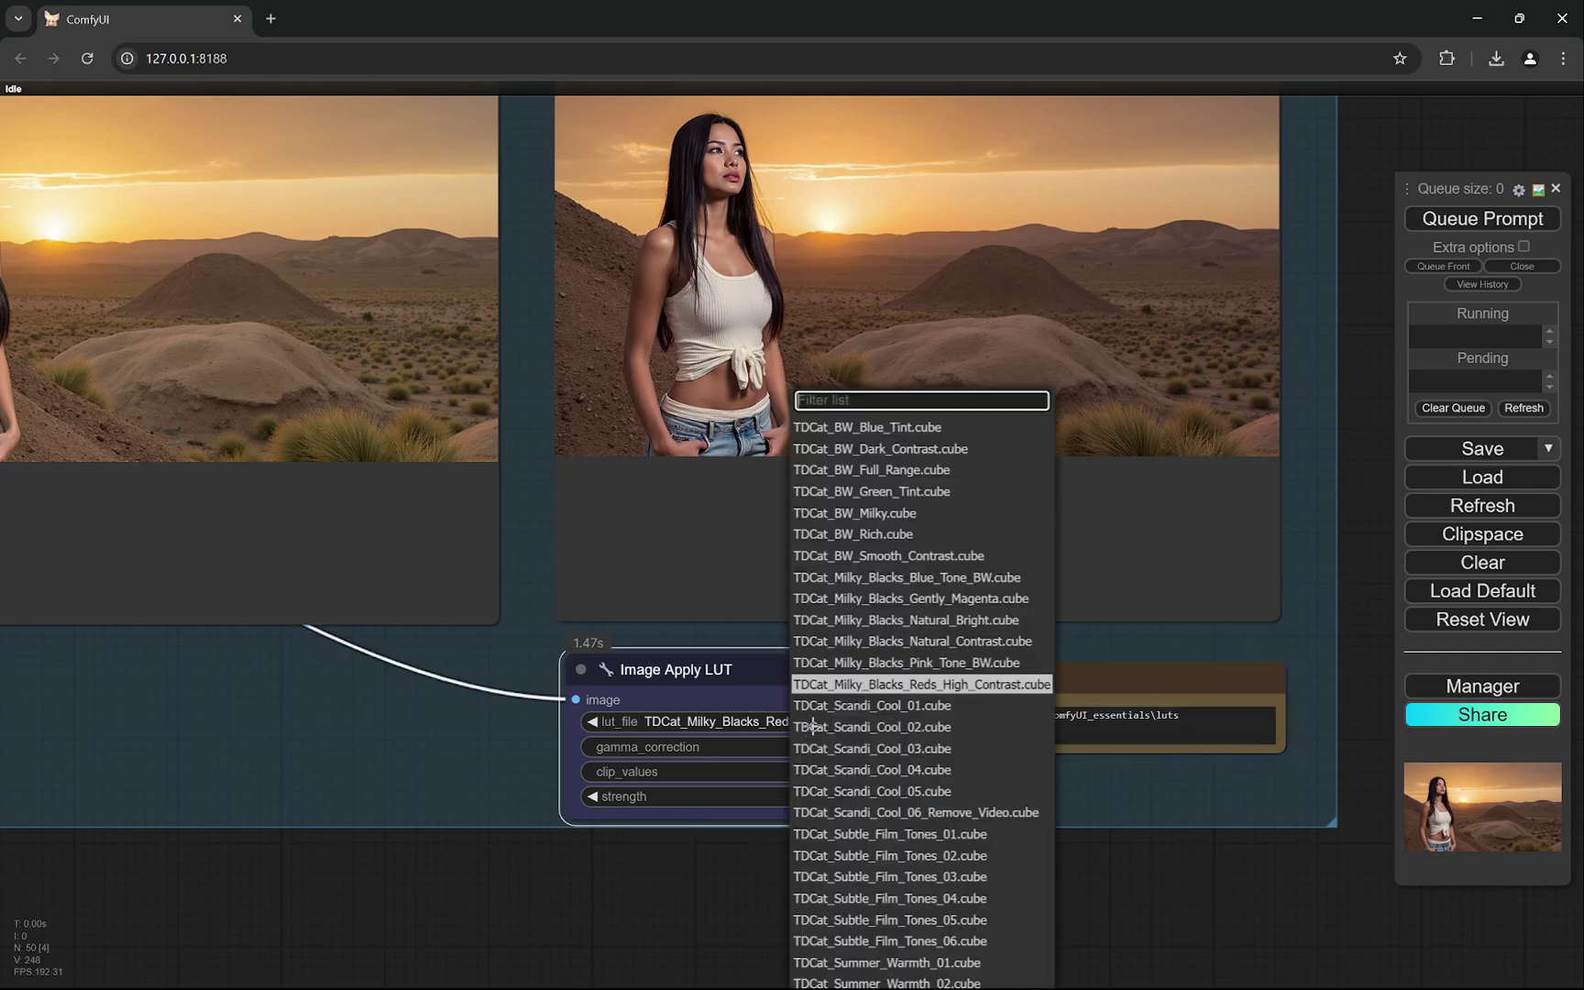
click(811, 724)
click(1182, 894)
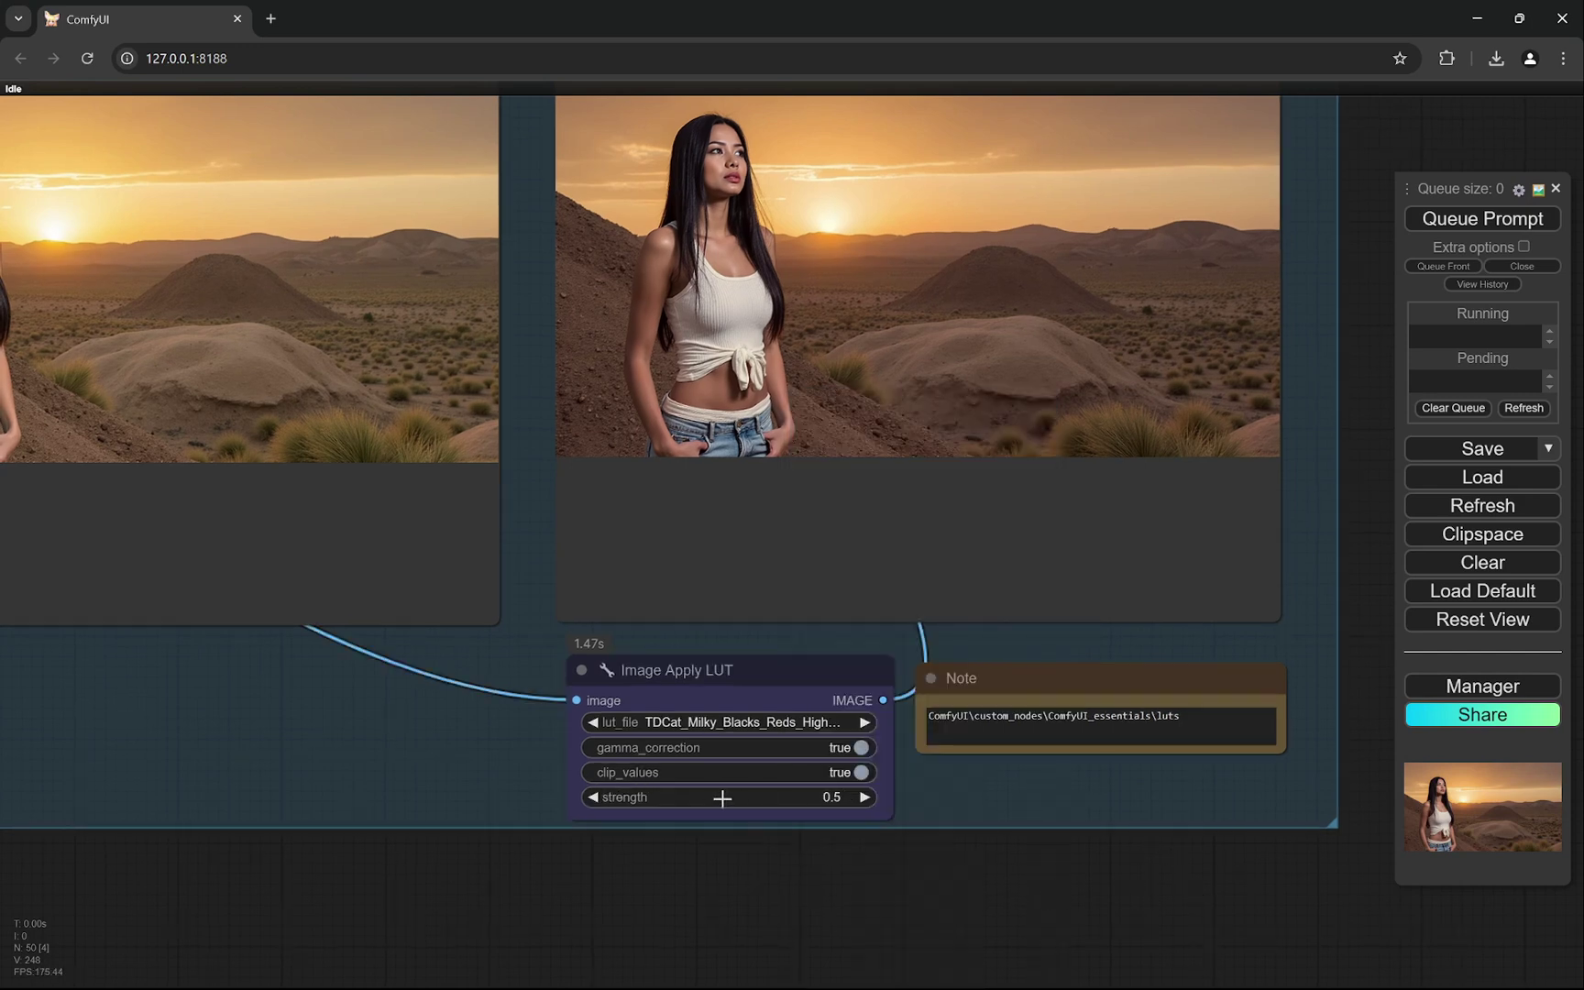
scroll(1140, 905, down, 3)
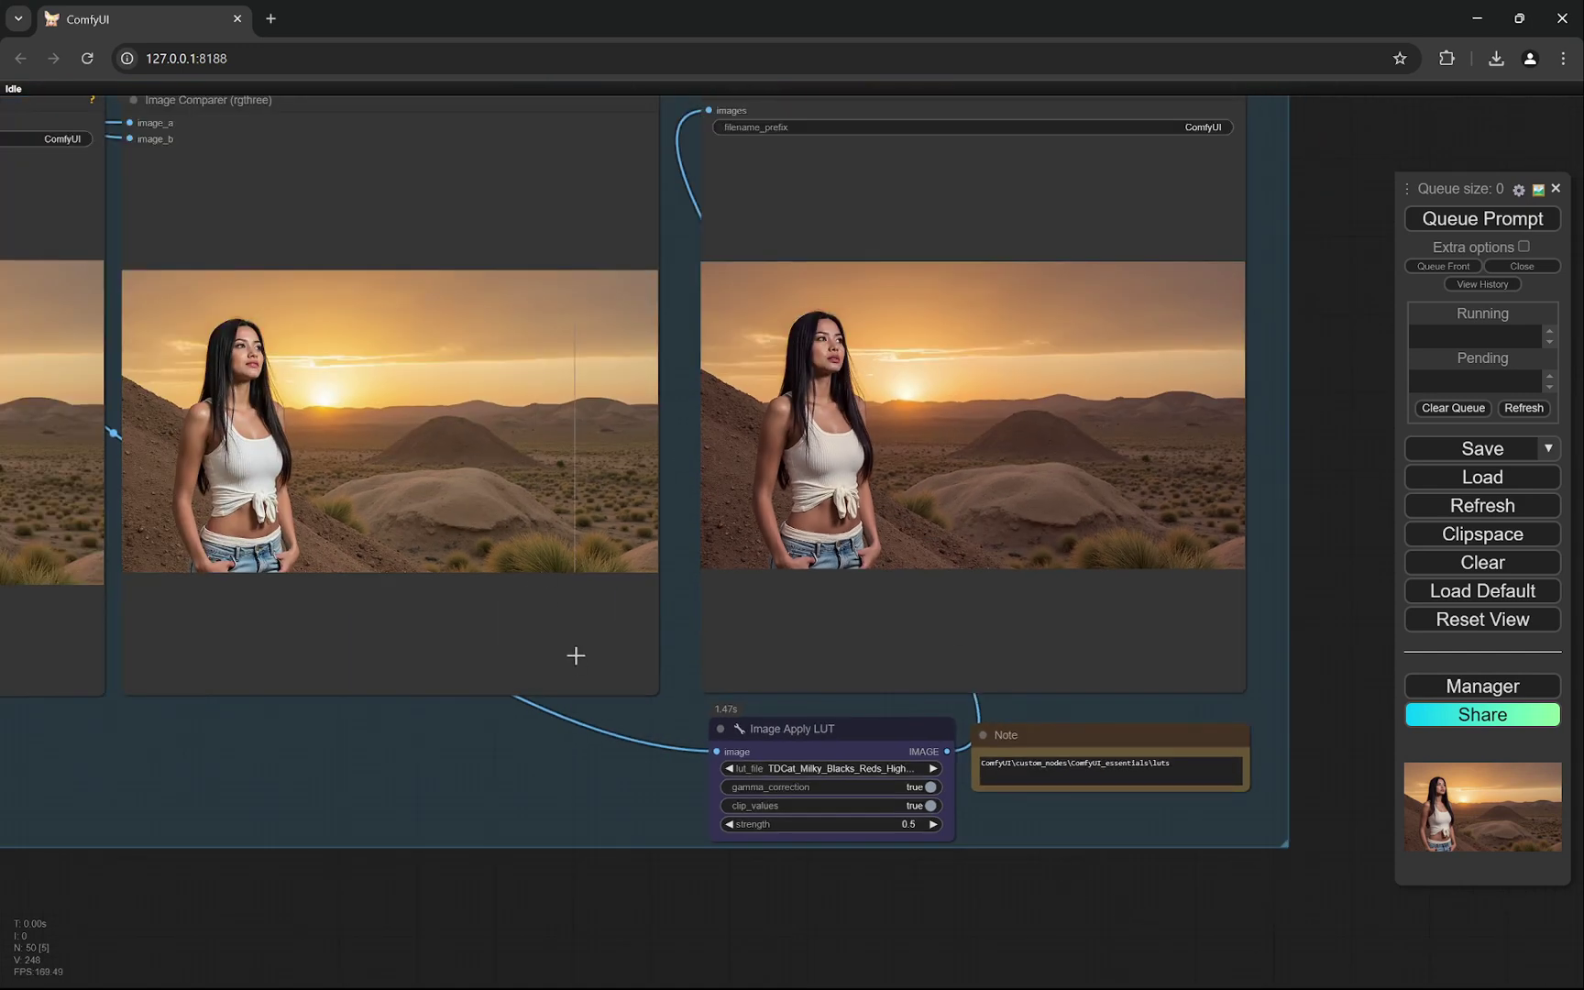
- Zoom onto the Save Image node showing the LUT-graded woman in the hazy desert sunset
drag(573, 654, 753, 824)
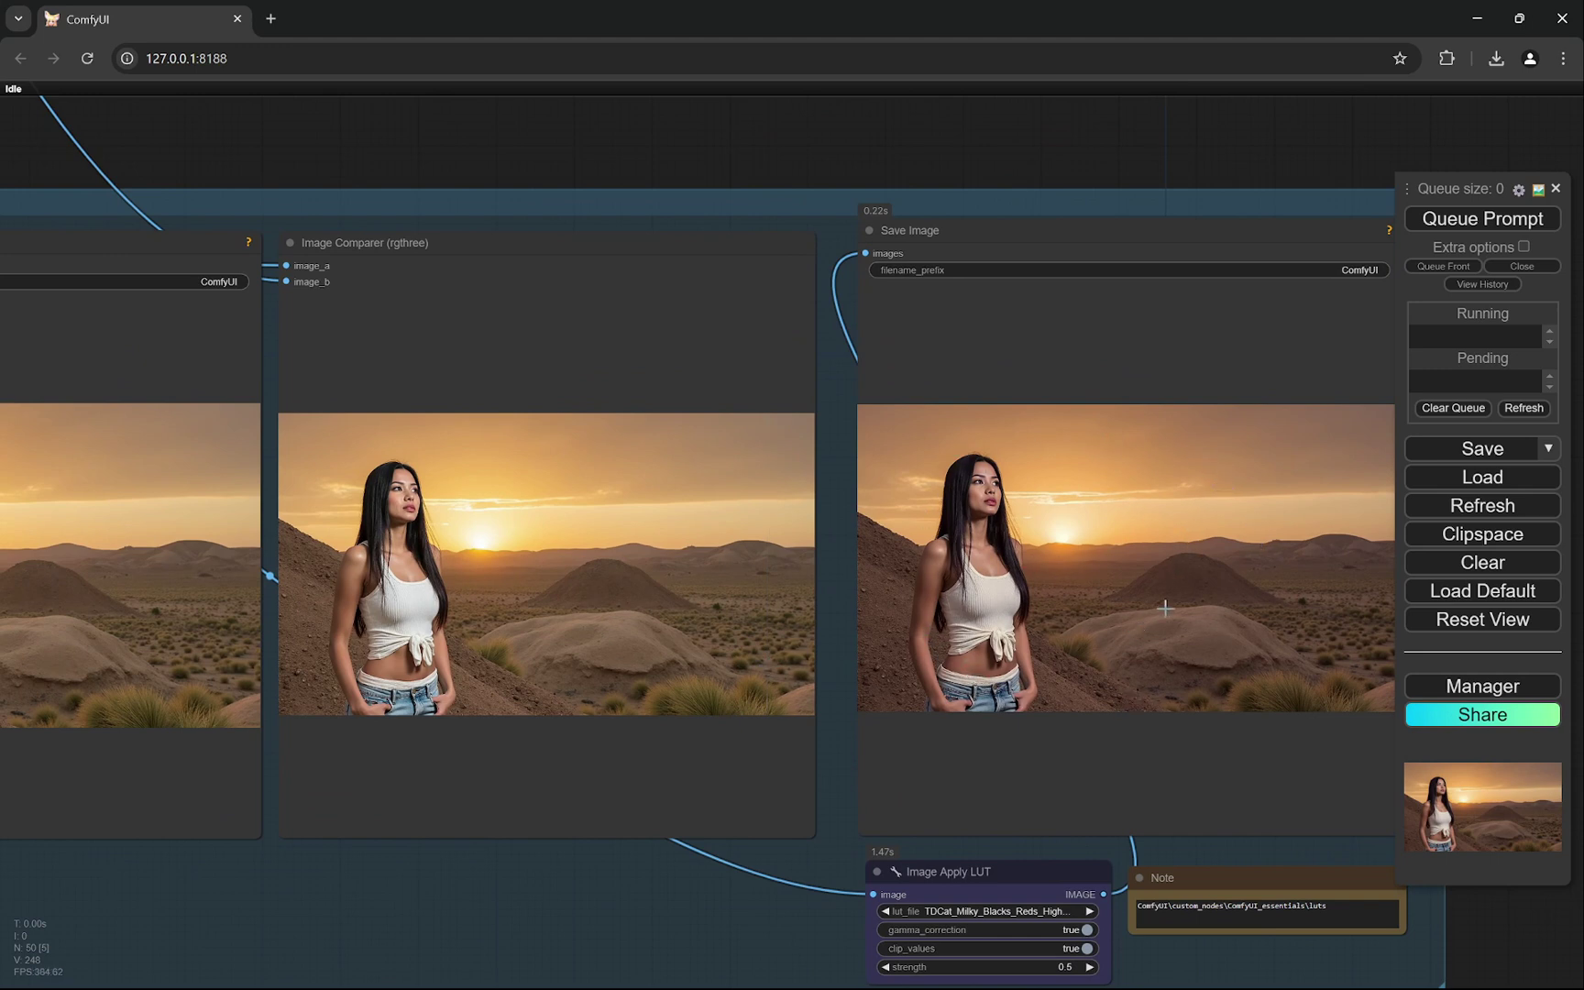
scroll(1054, 531, up, 4)
drag(1202, 636, 1008, 604)
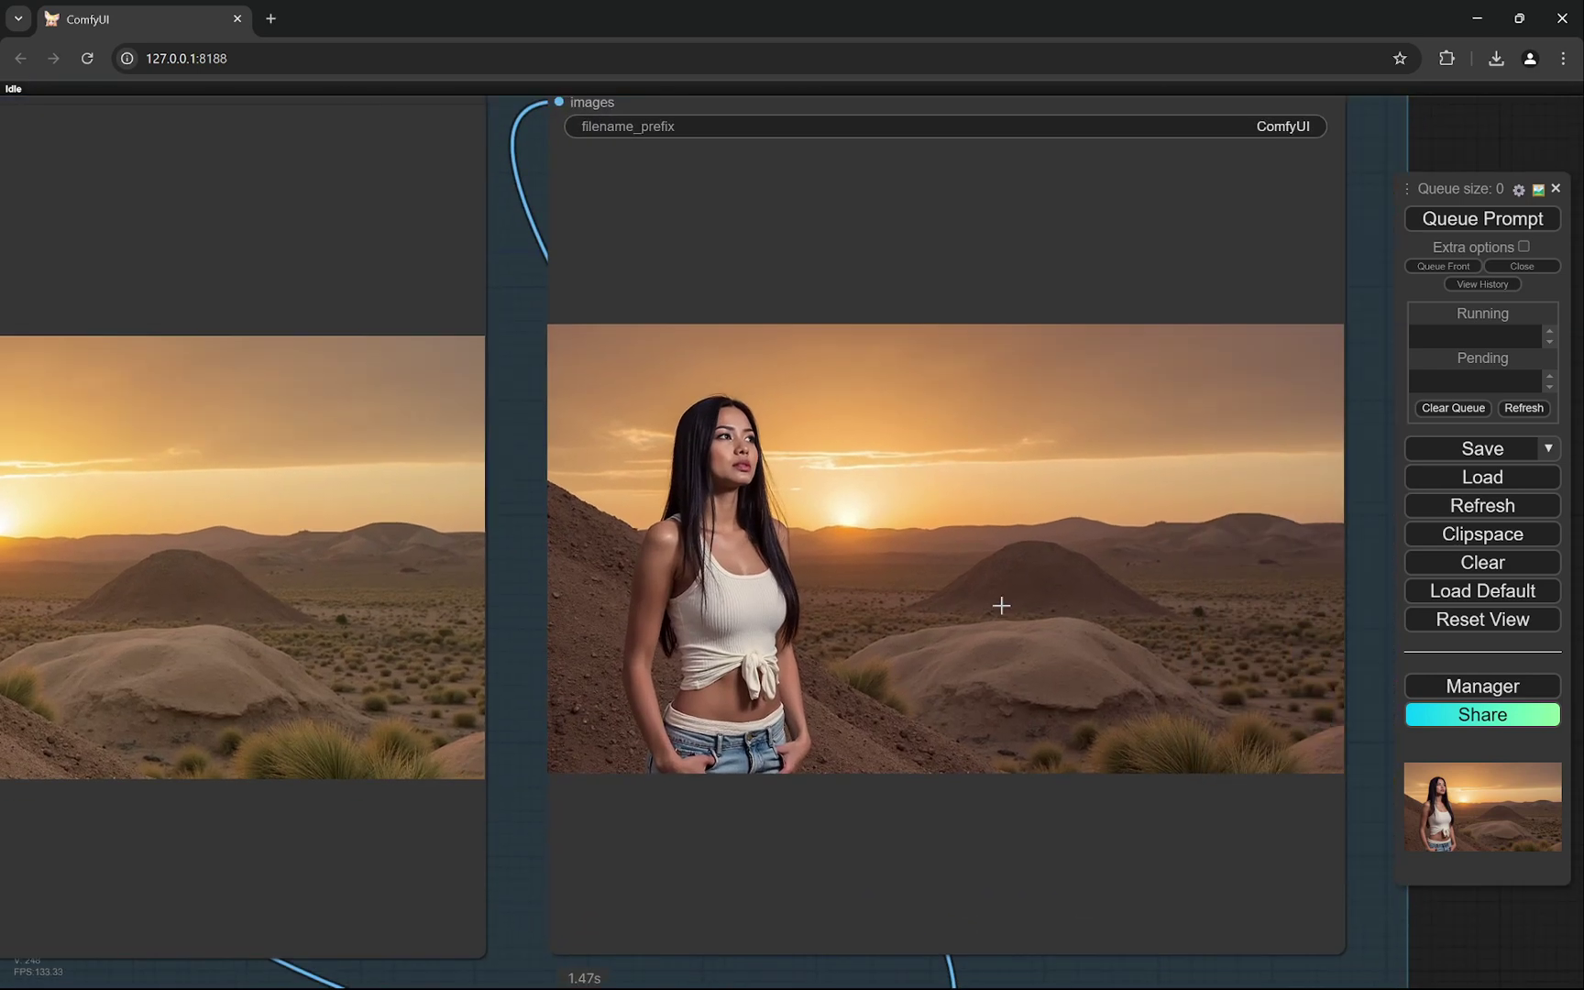
scroll(1001, 605, up, 2)
scroll(614, 541, down, 3)
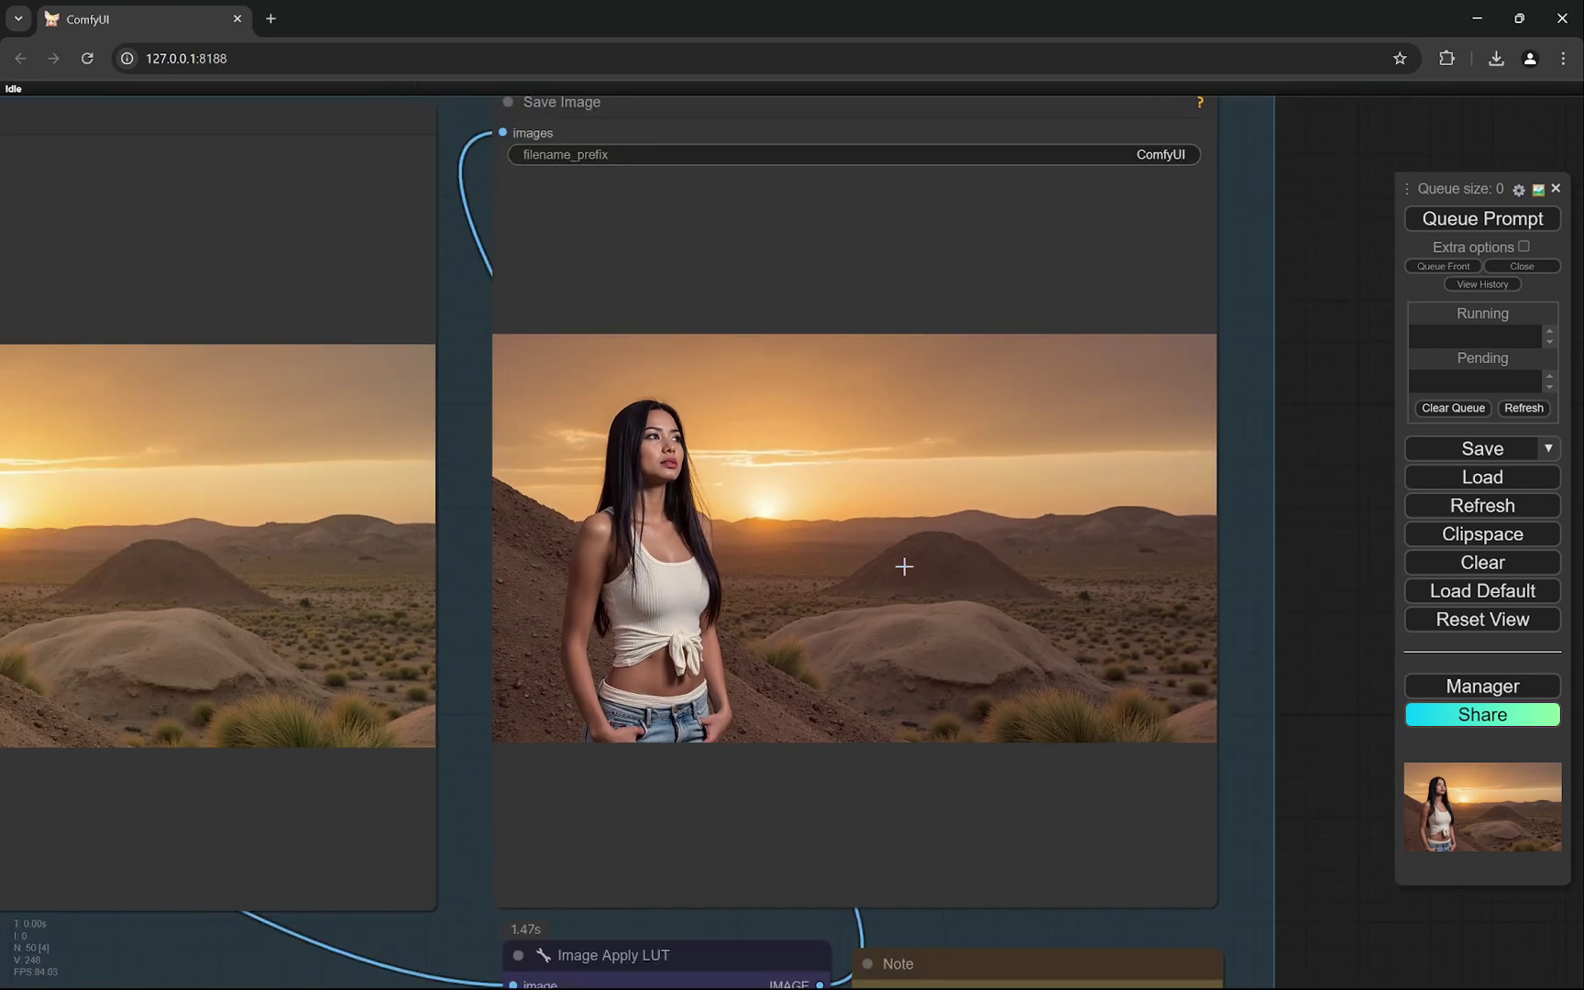